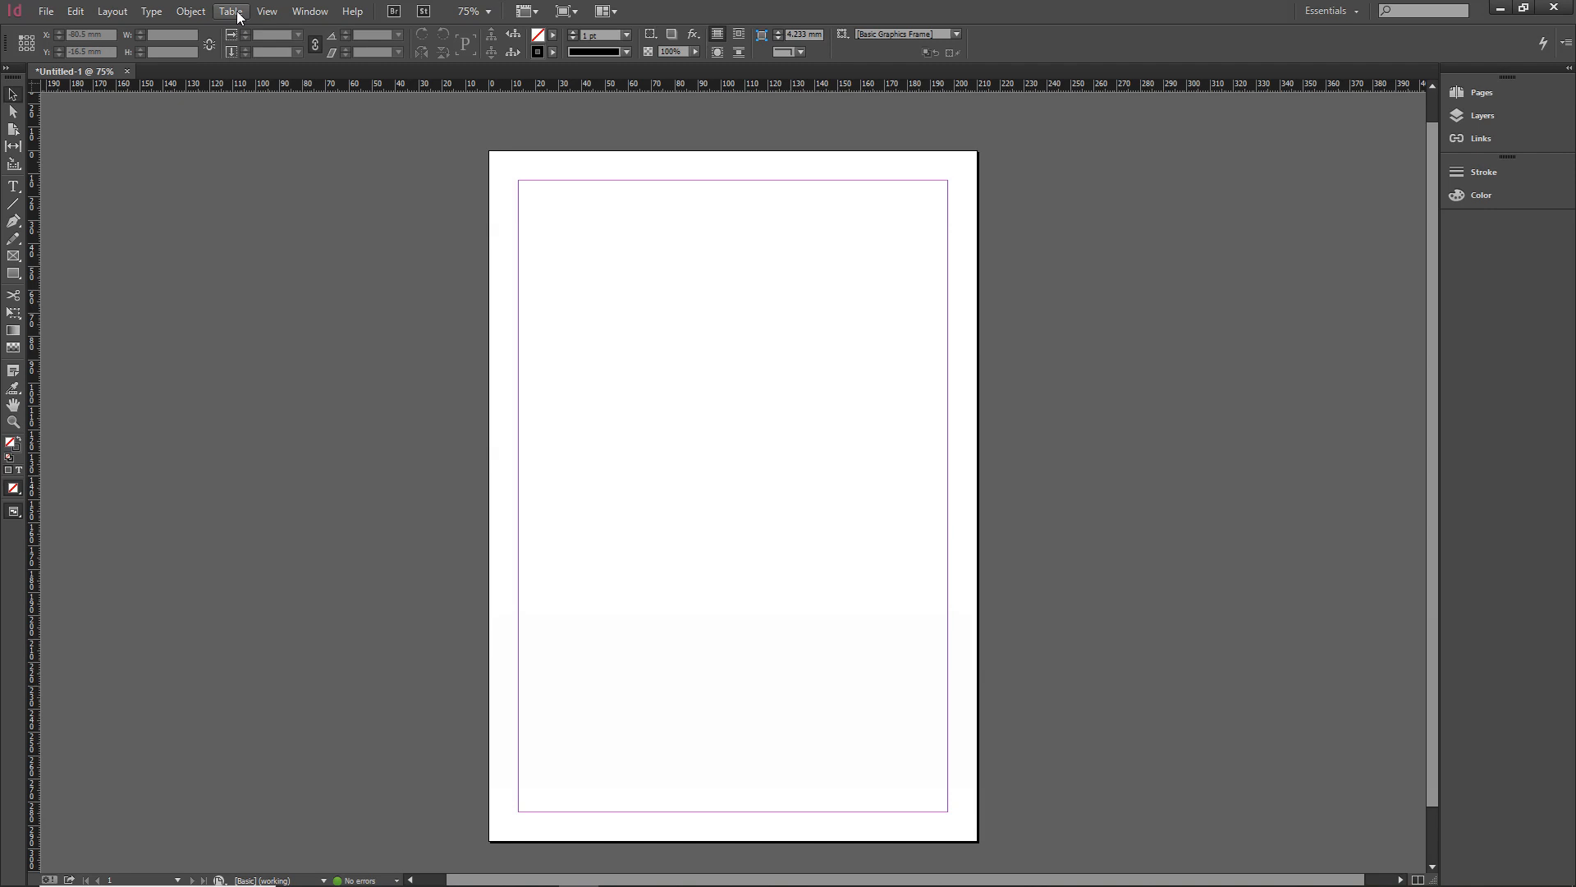
Step: Display the Character Styles panel over the upper part of the page and compare it with the Paragraph Styles list
{"action": "left_click", "coordinate": [149, 12]}
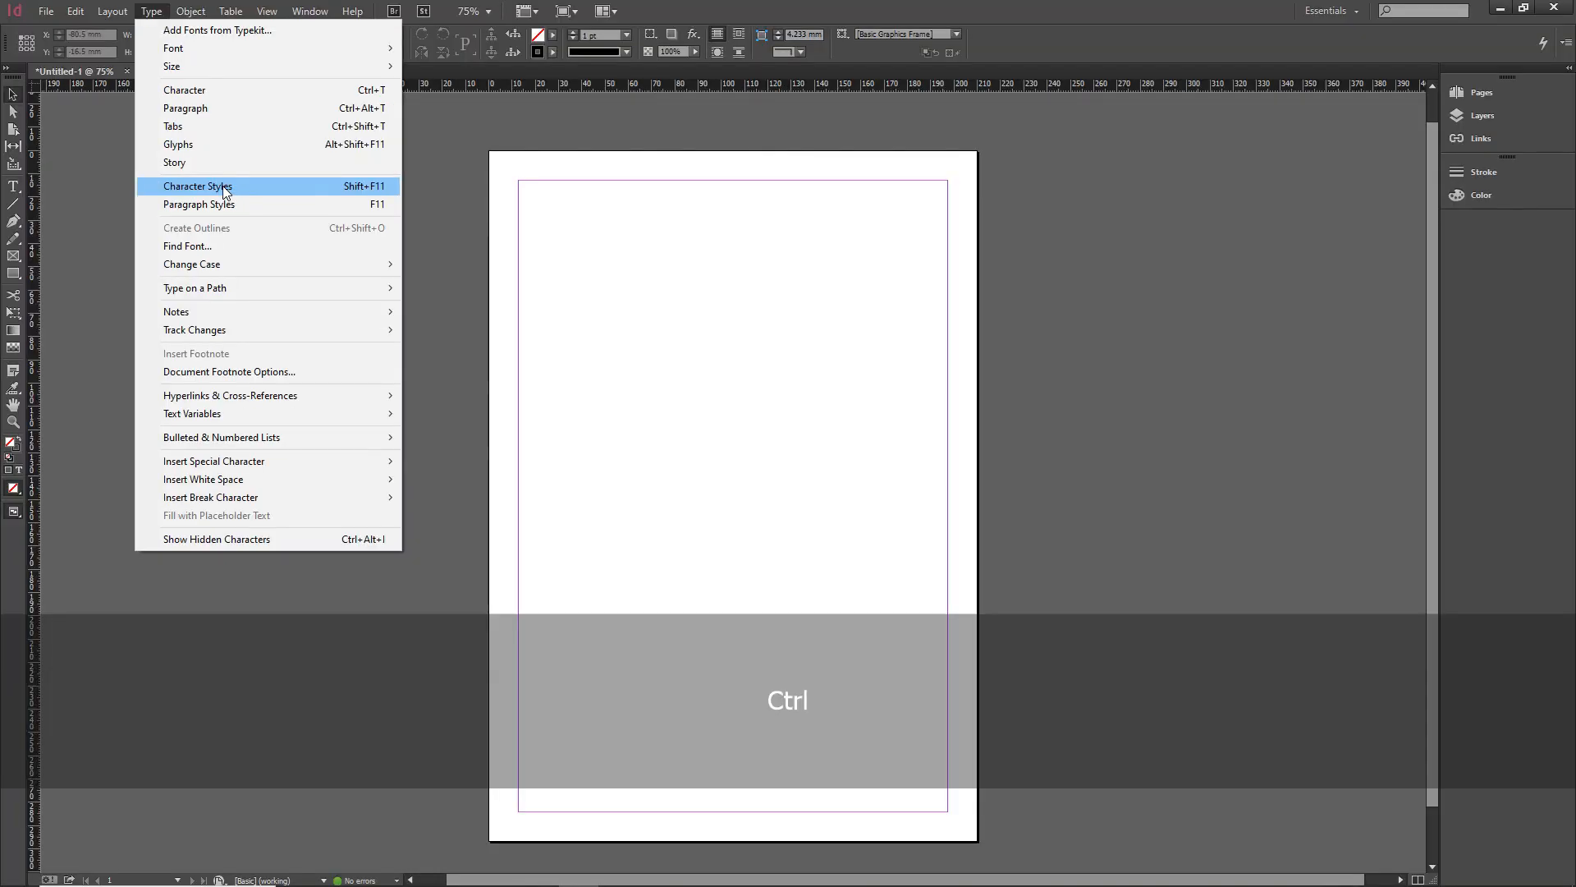
{"action": "left_click", "coordinate": [223, 188]}
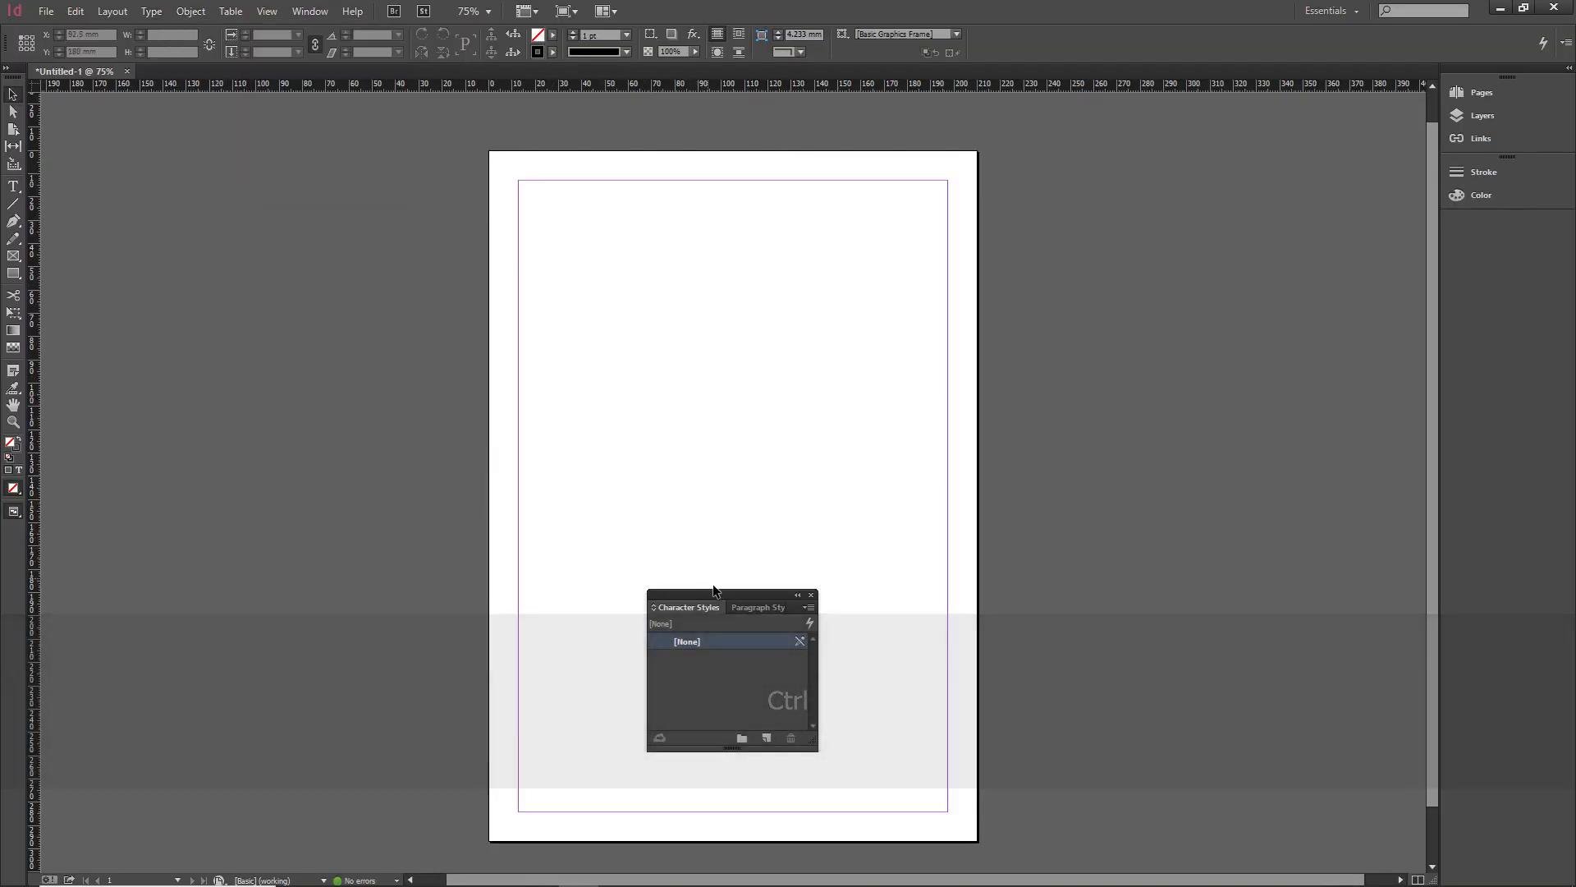
{"action": "left_click_drag", "start_coordinate": [717, 592], "coordinate": [654, 296]}
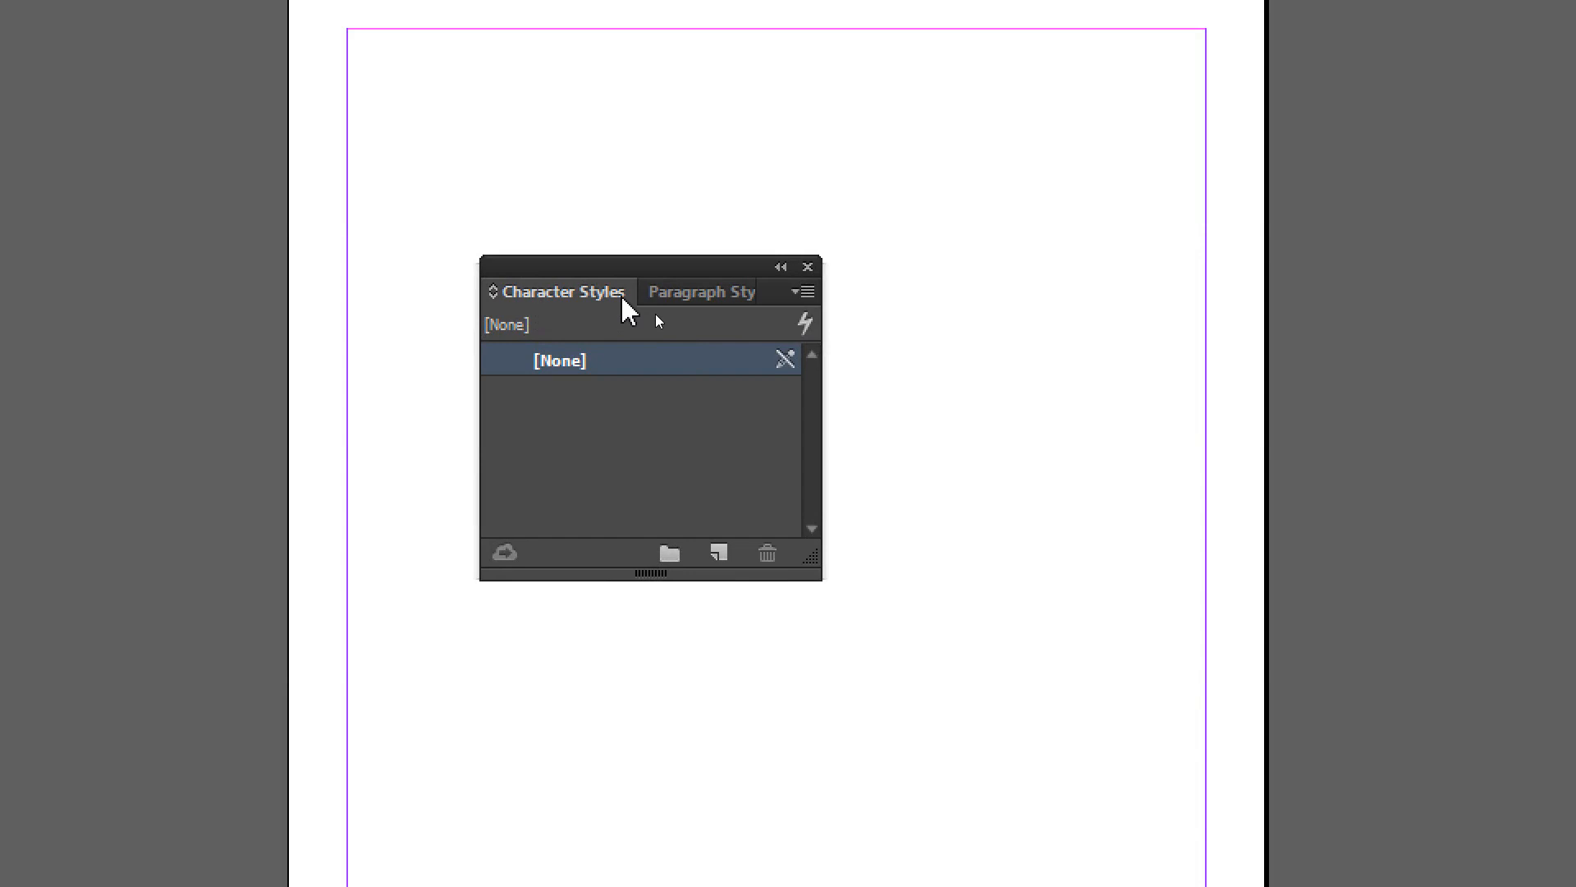
{"action": "left_click", "coordinate": [681, 302]}
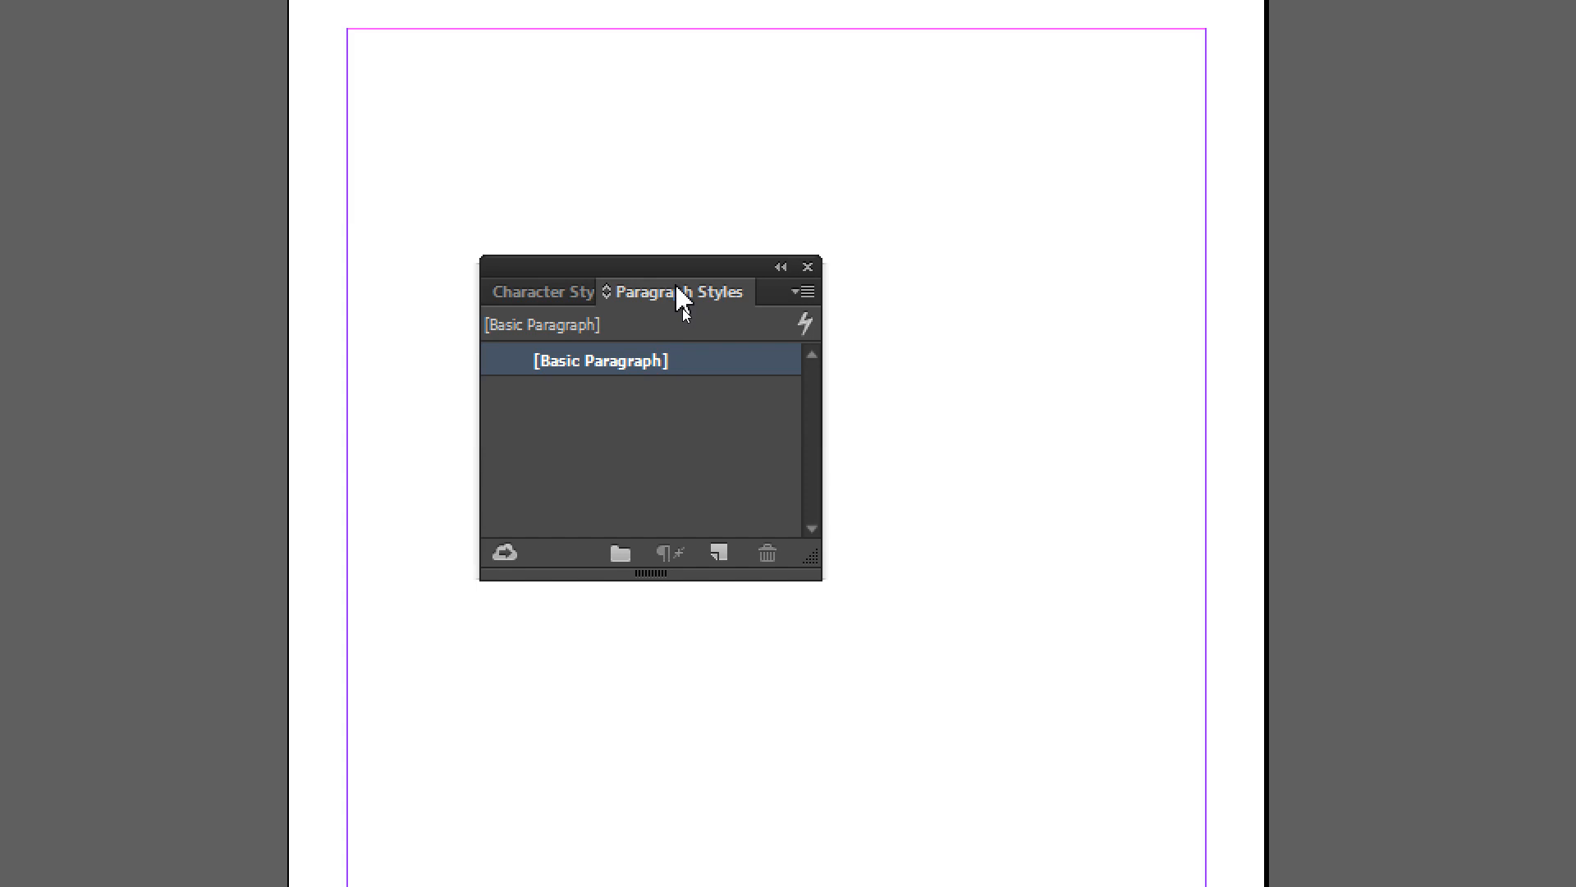
{"action": "left_click", "coordinate": [538, 296]}
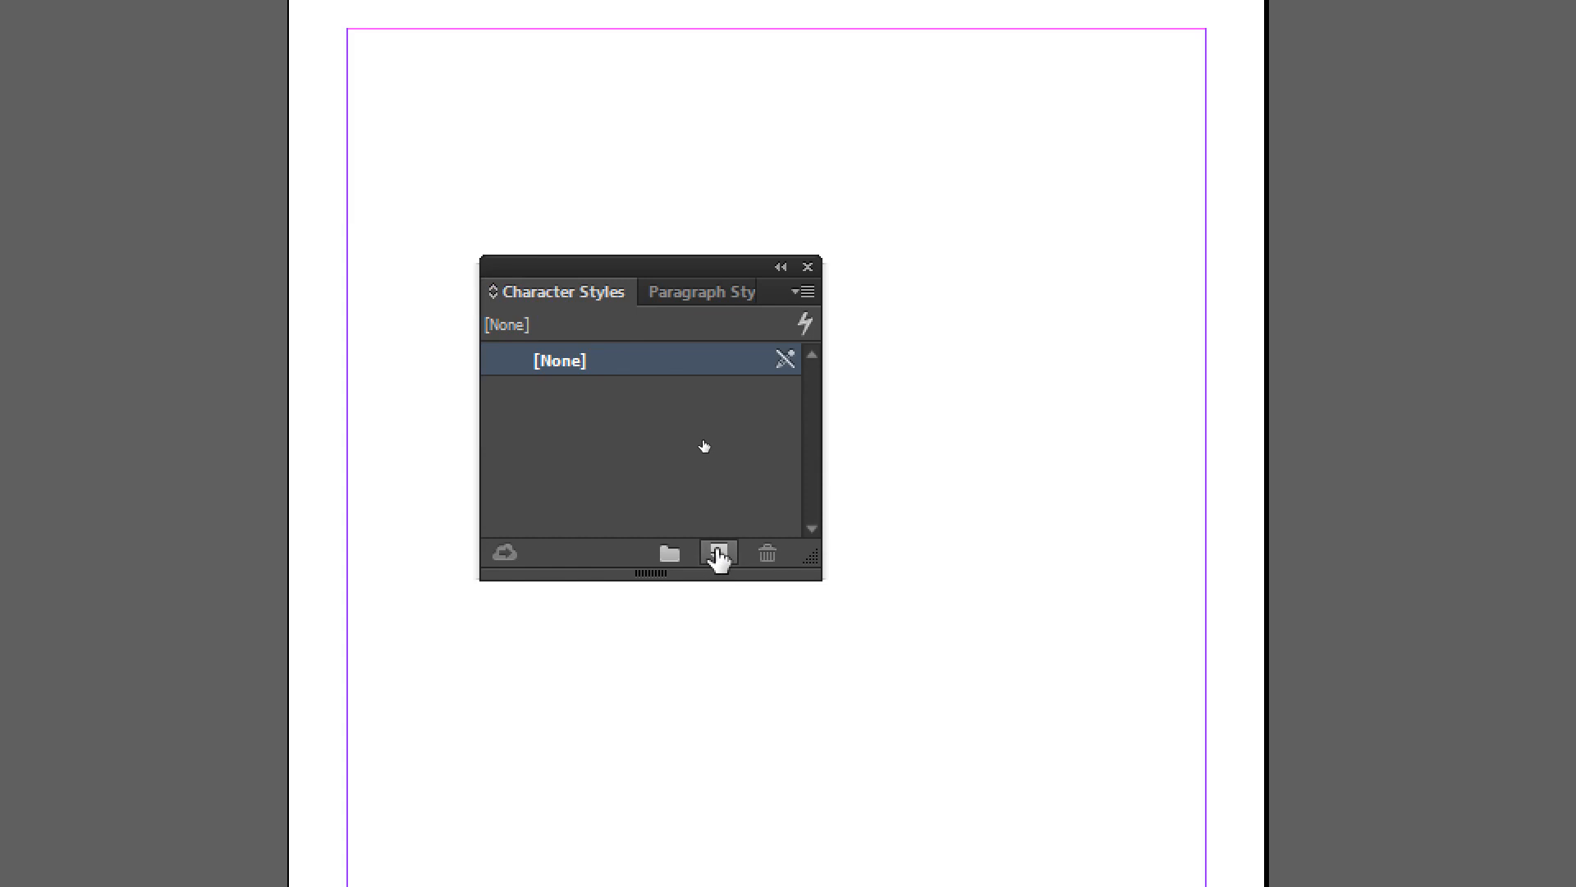
Step: Start a new character style named Sub-Heading with Apply Style to Selection enabled
{"action": "key", "text": "ctrl"}
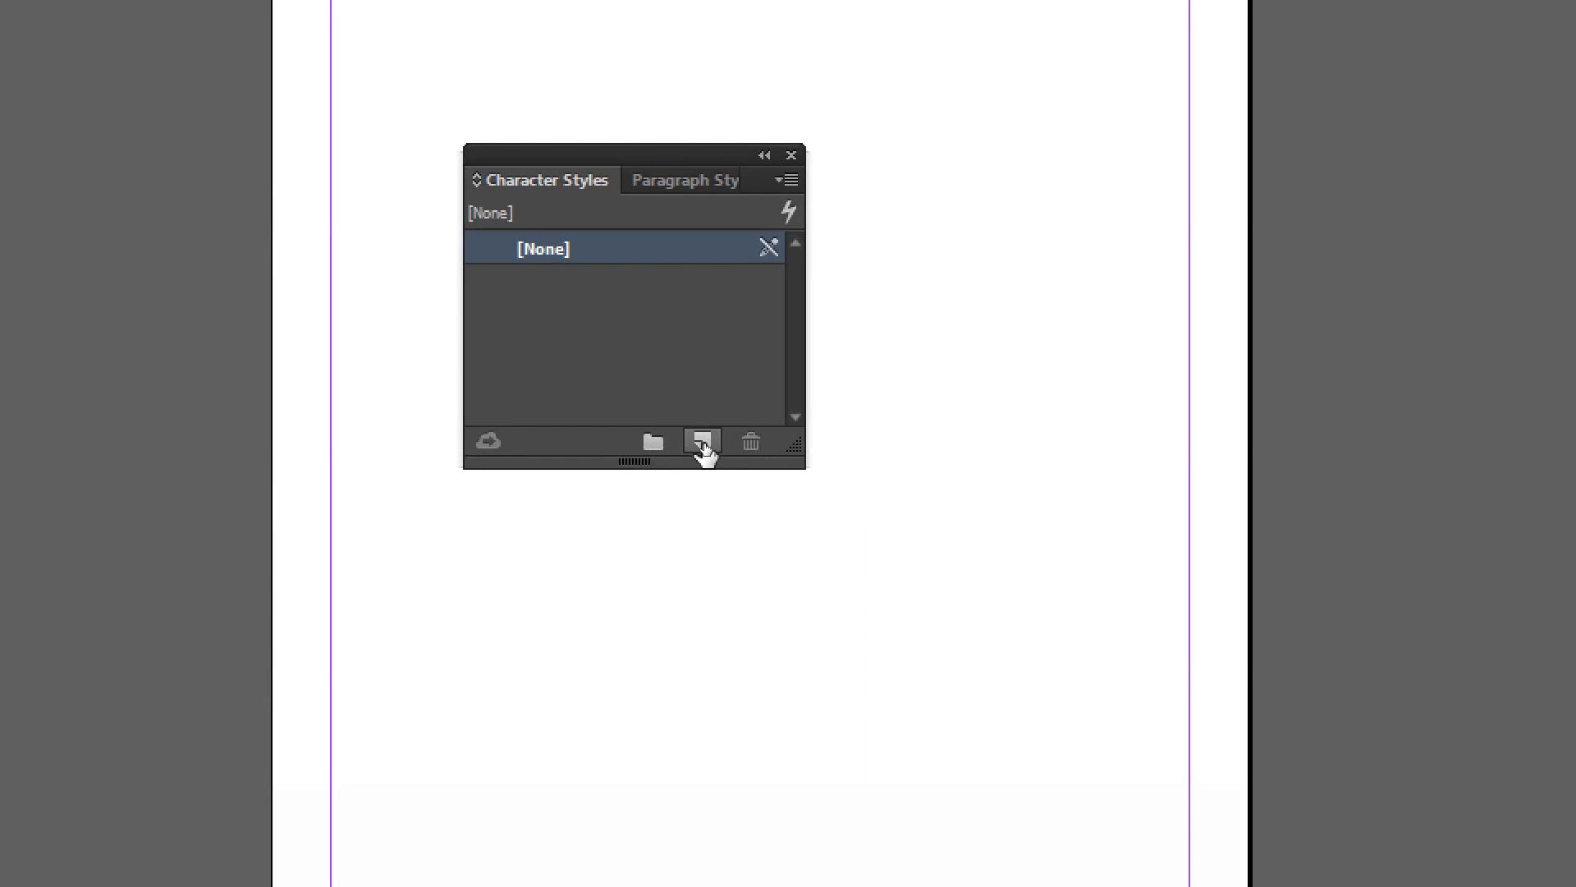
{"action": "left_click", "coordinate": [790, 182]}
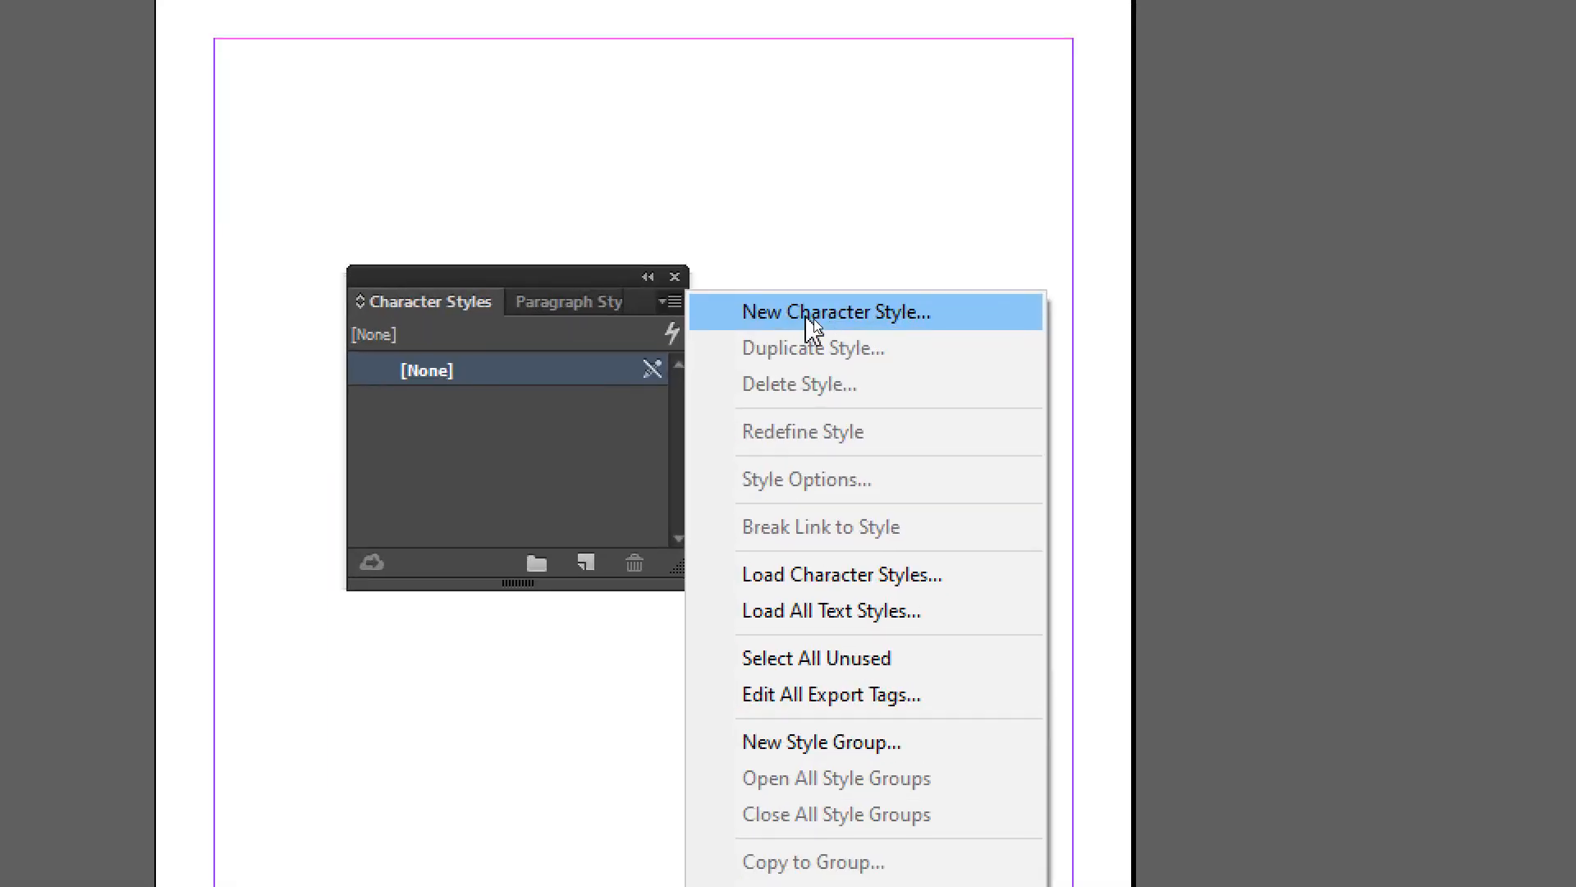
{"action": "left_click", "coordinate": [813, 327]}
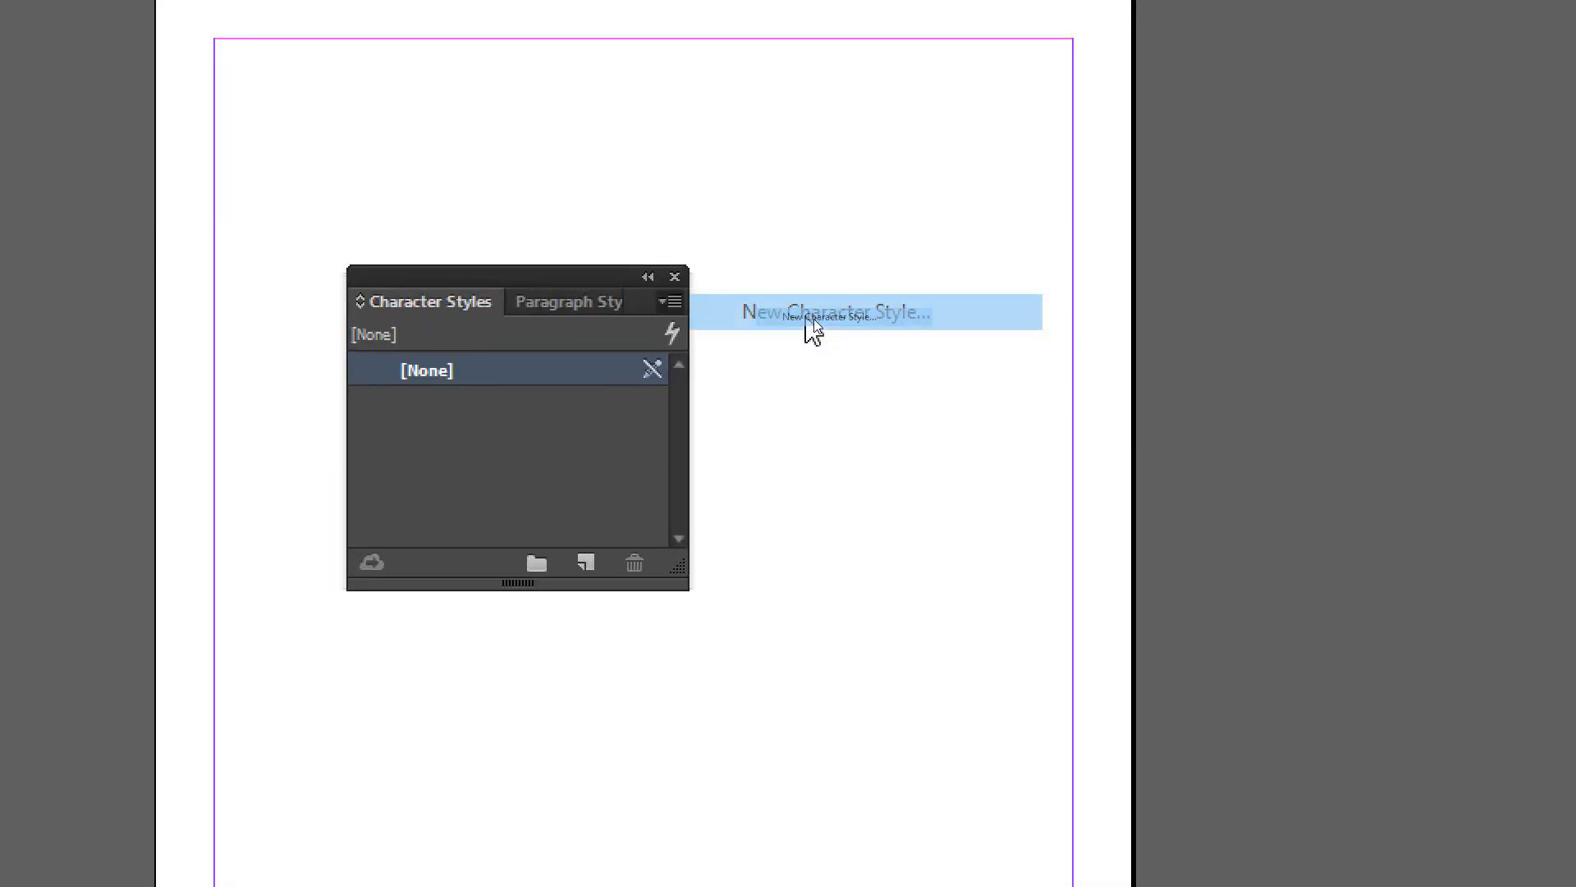
{"action": "left_click_drag", "start_coordinate": [598, 465], "coordinate": [637, 123]}
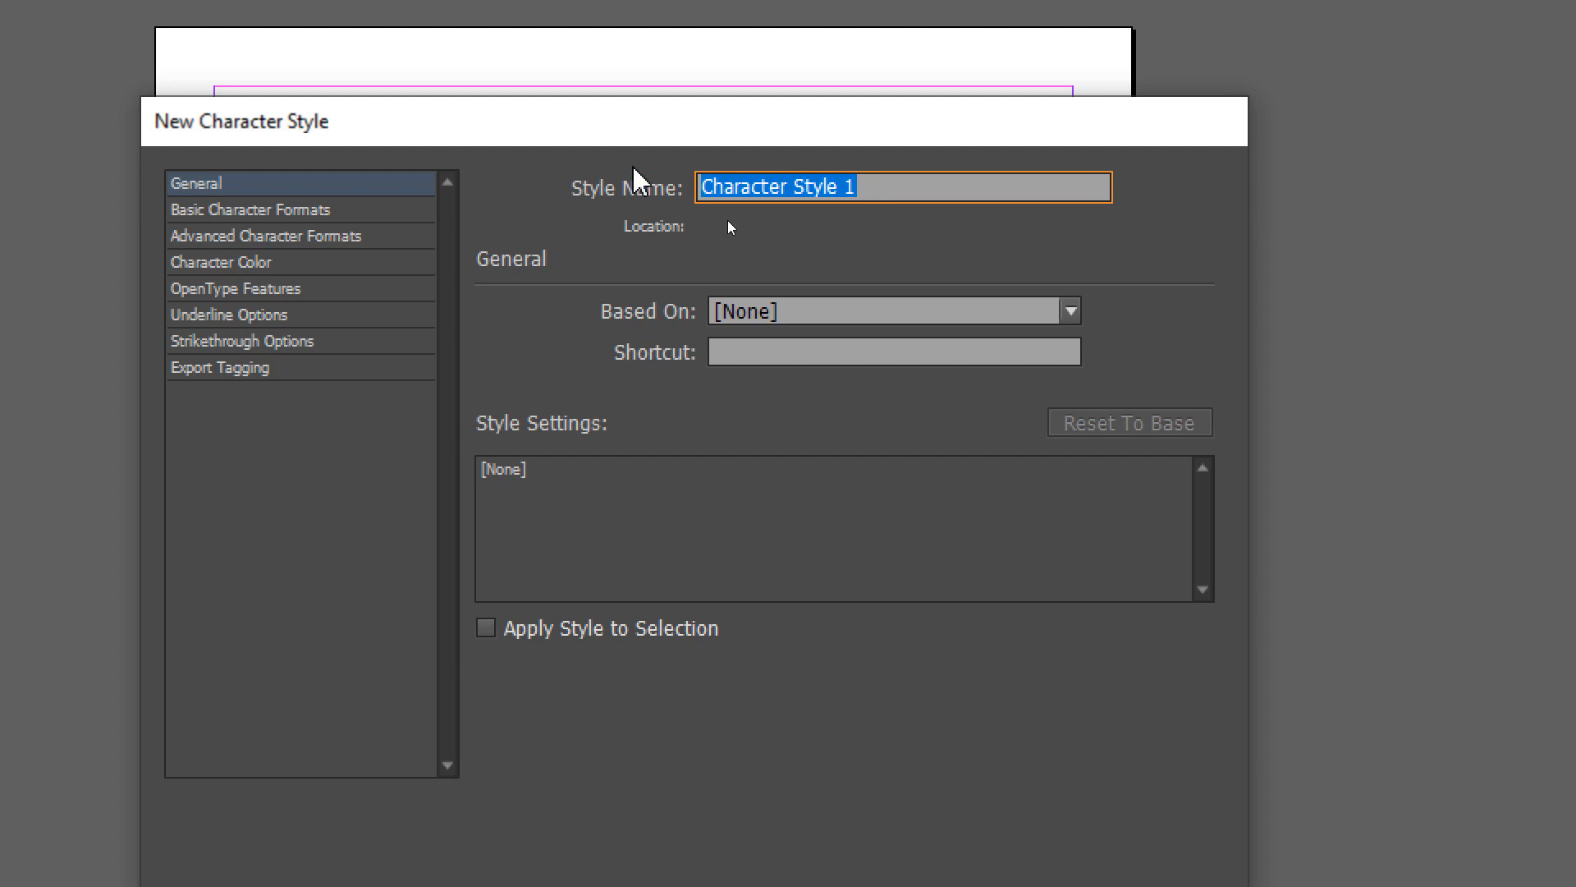
{"action": "type", "text": "Sub"}
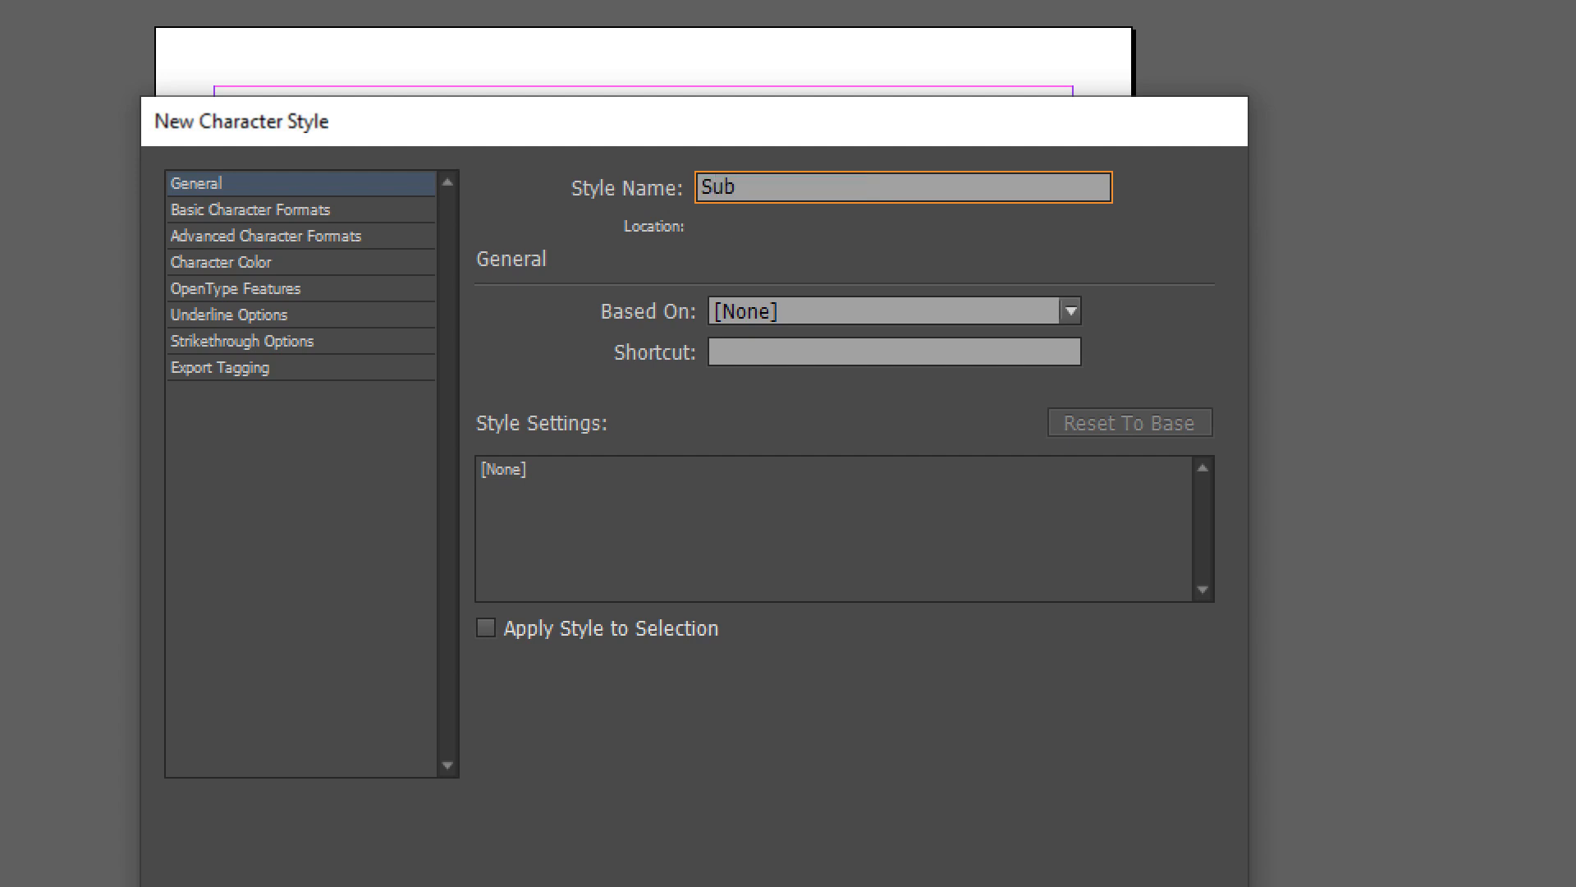
{"action": "type", "text": "-Heading"}
{"action": "left_click", "coordinate": [487, 629]}
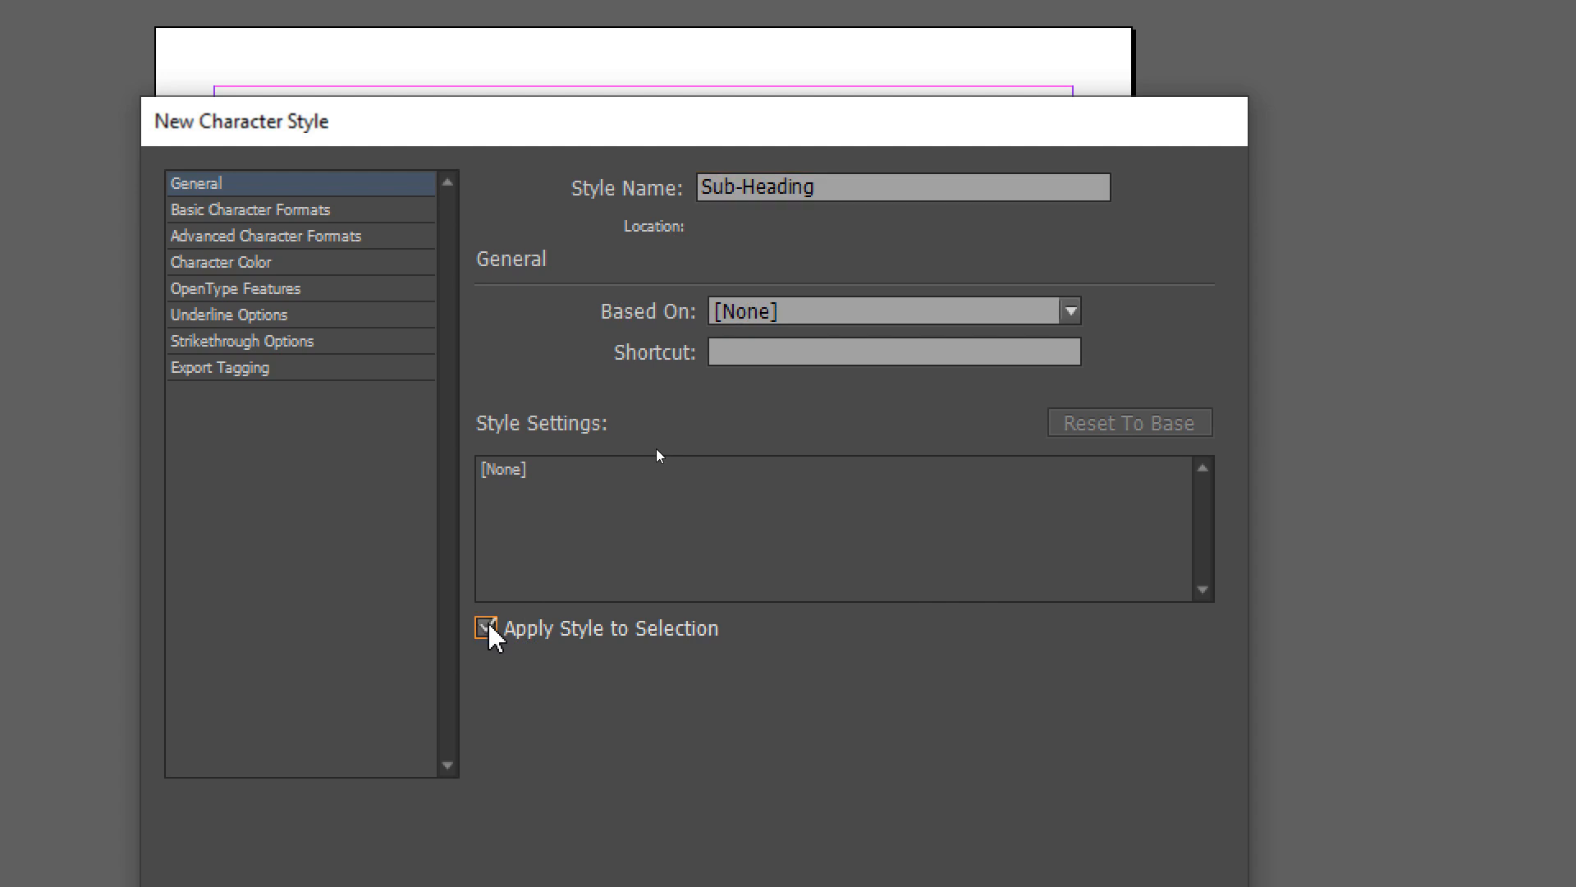
Step: Set the Sub-Heading style's font to Times New Roman Bold at 24 pt
{"action": "left_click", "coordinate": [231, 211]}
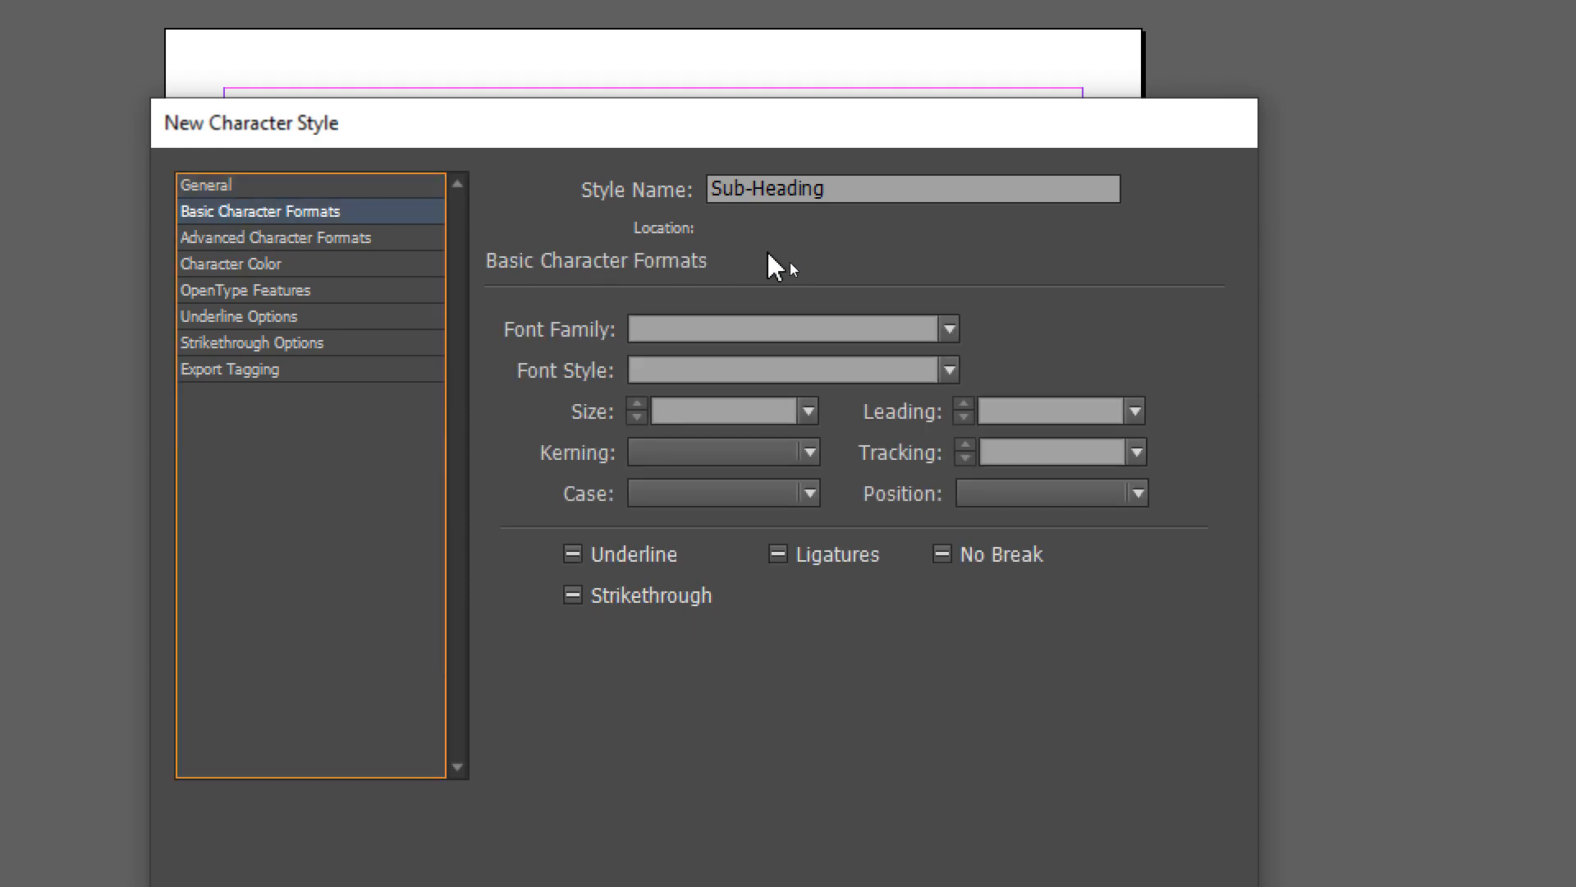
{"action": "left_click", "coordinate": [949, 330]}
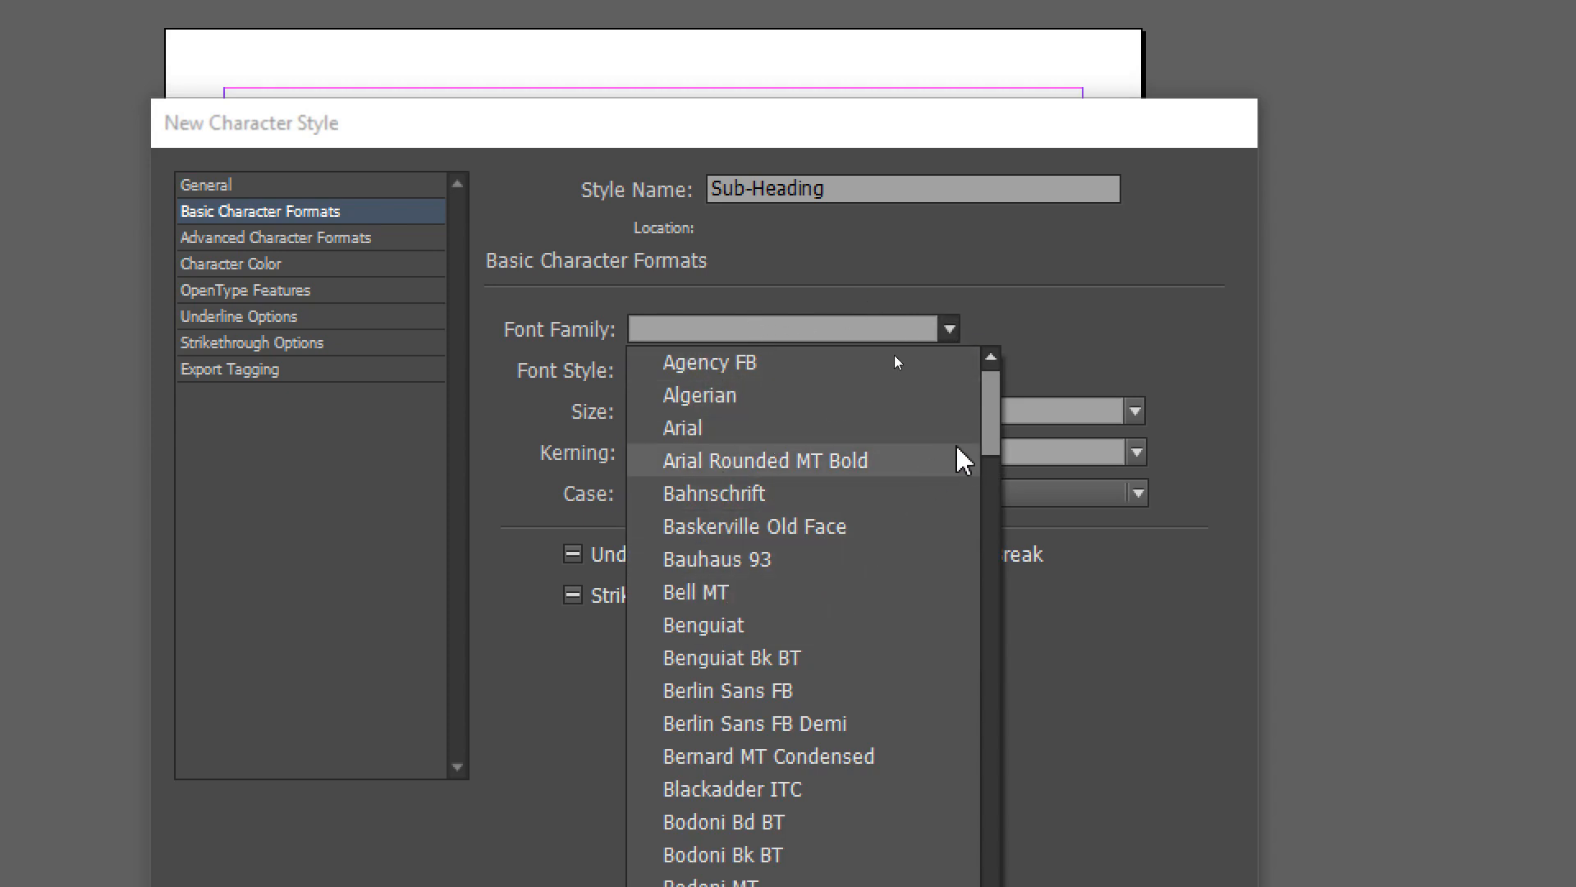
{"action": "left_click_drag", "start_coordinate": [994, 411], "coordinate": [978, 523]}
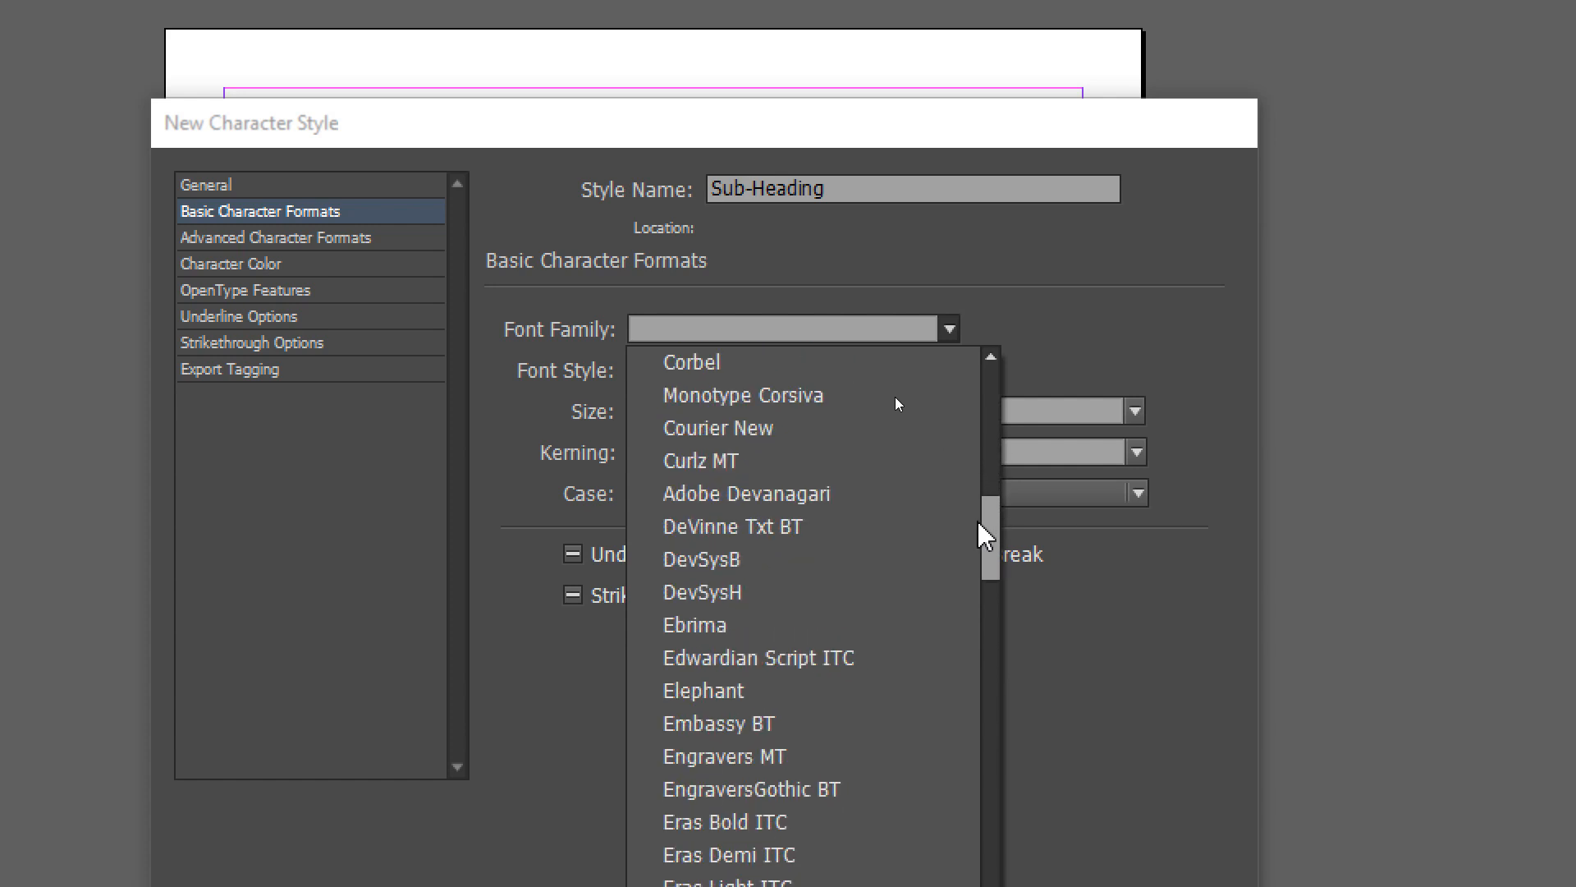
{"action": "left_click_drag", "start_coordinate": [985, 536], "coordinate": [1016, 447]}
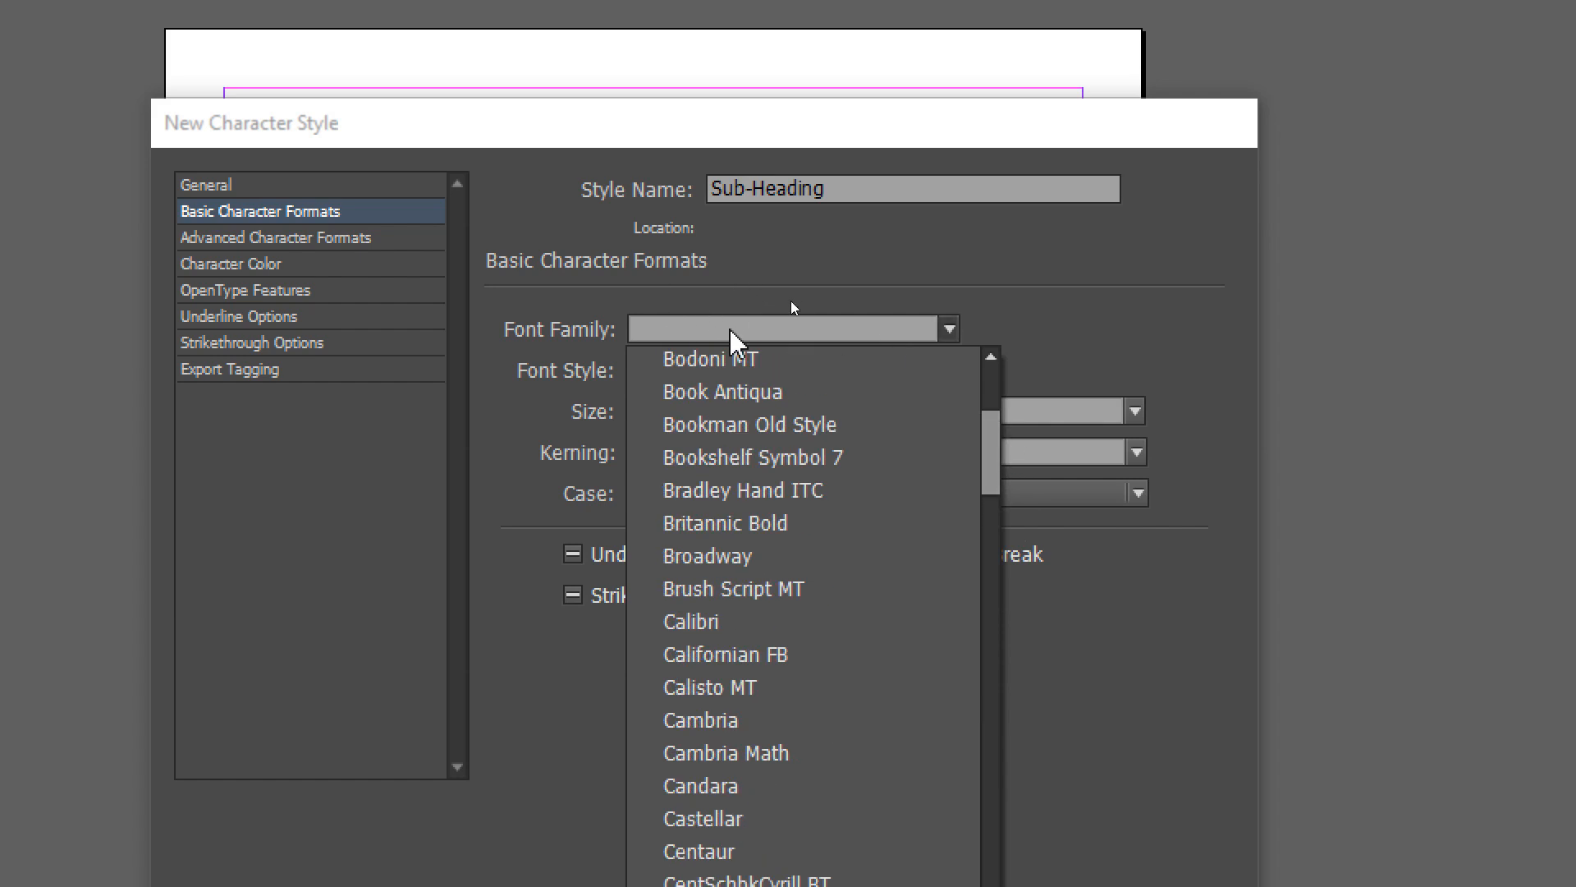
{"action": "left_click", "coordinate": [771, 330]}
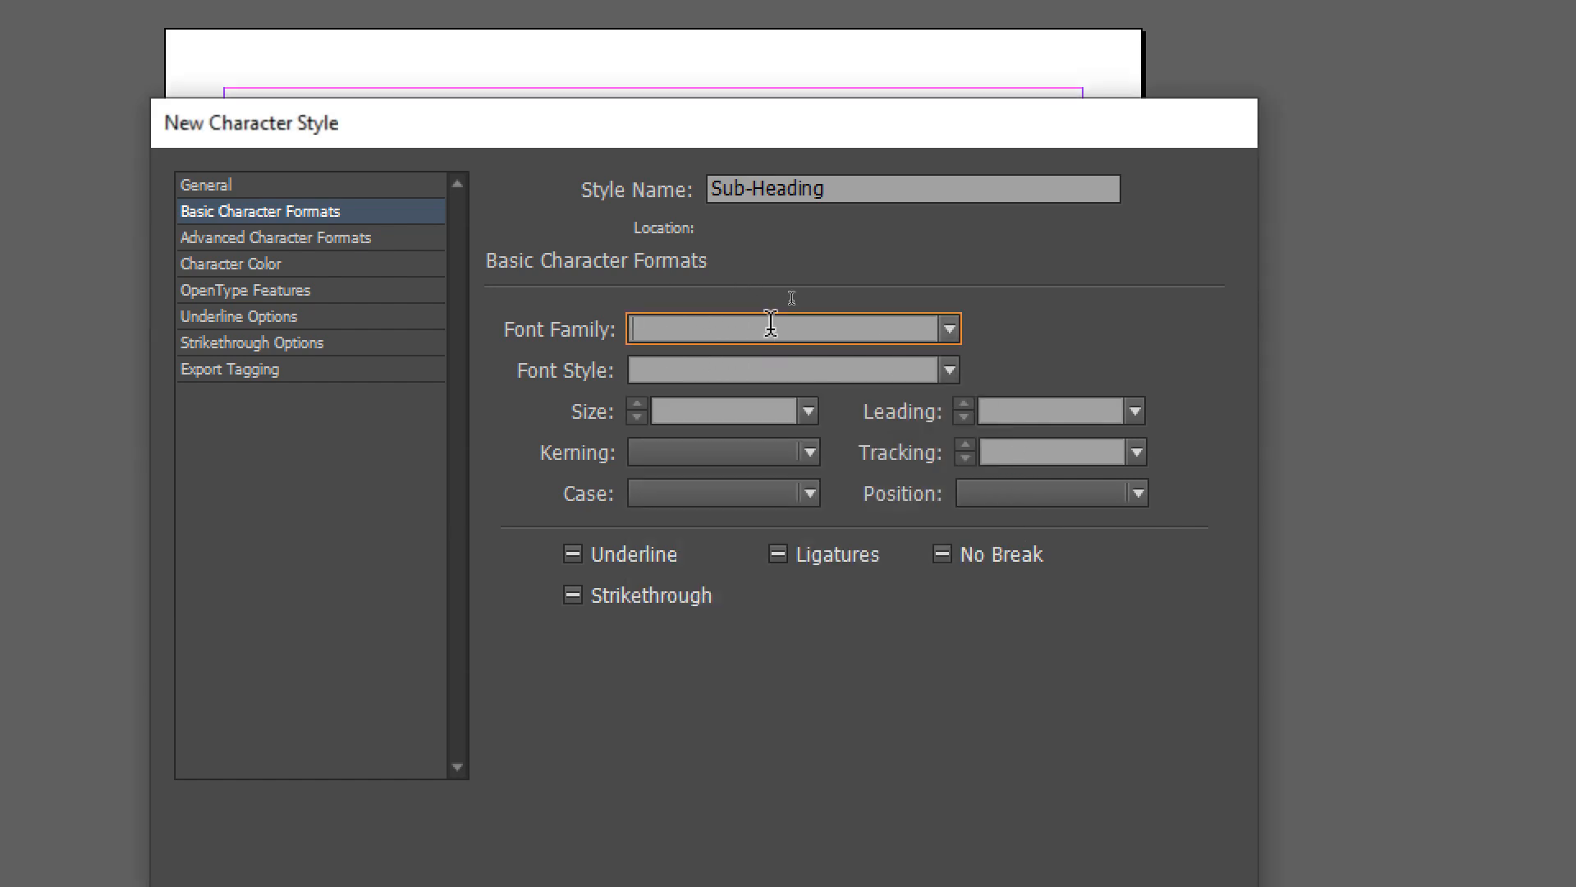
{"action": "type", "text": "Times New Roman"}
{"action": "left_click", "coordinate": [950, 370]}
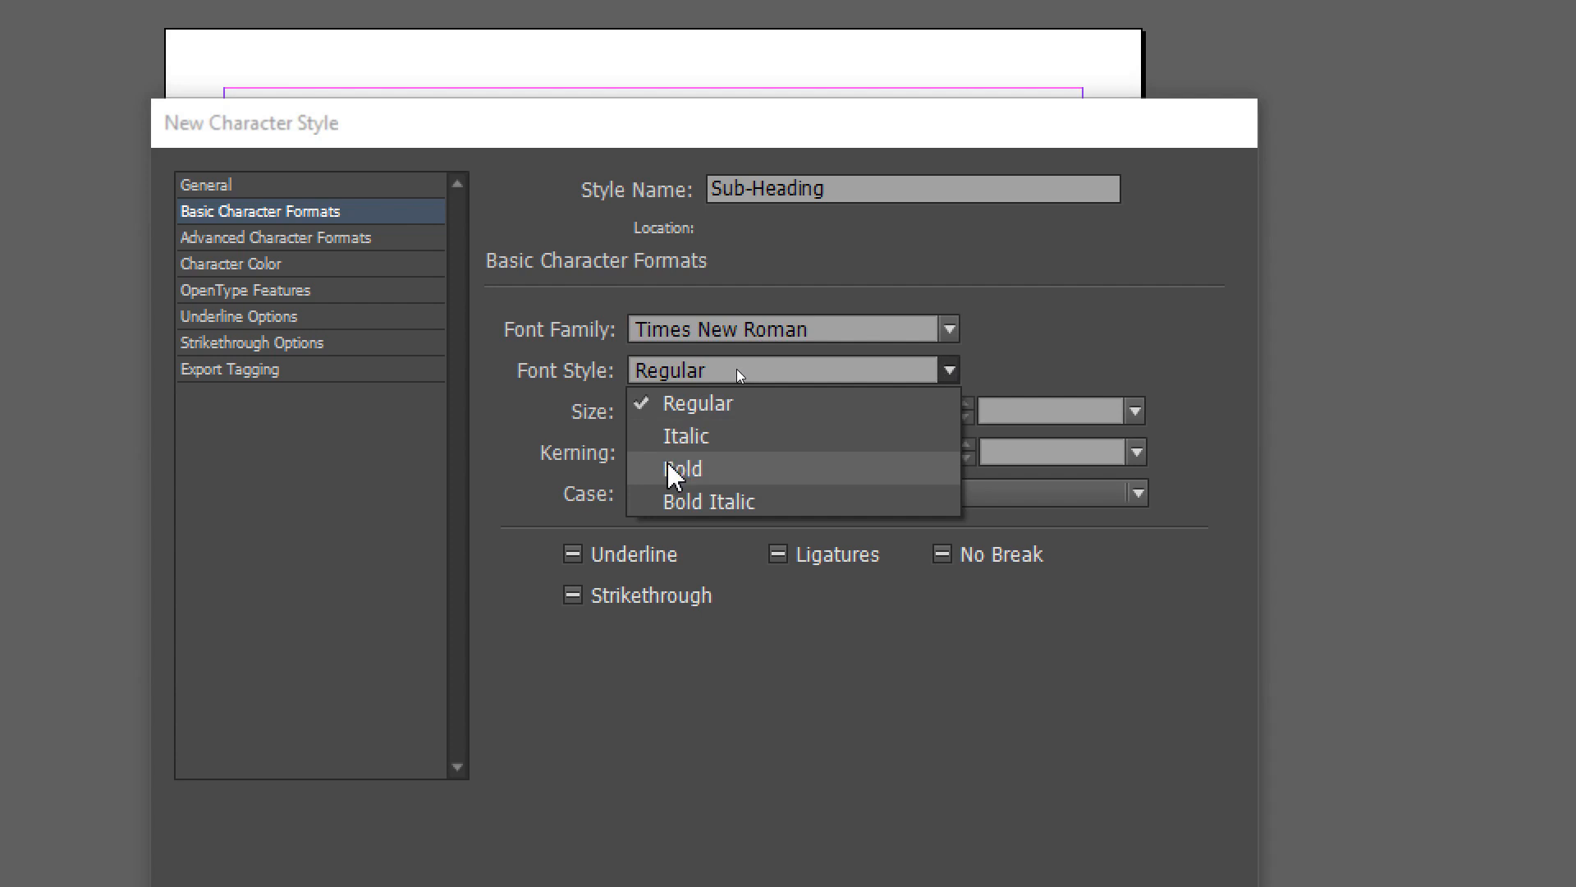
{"action": "left_click", "coordinate": [729, 470]}
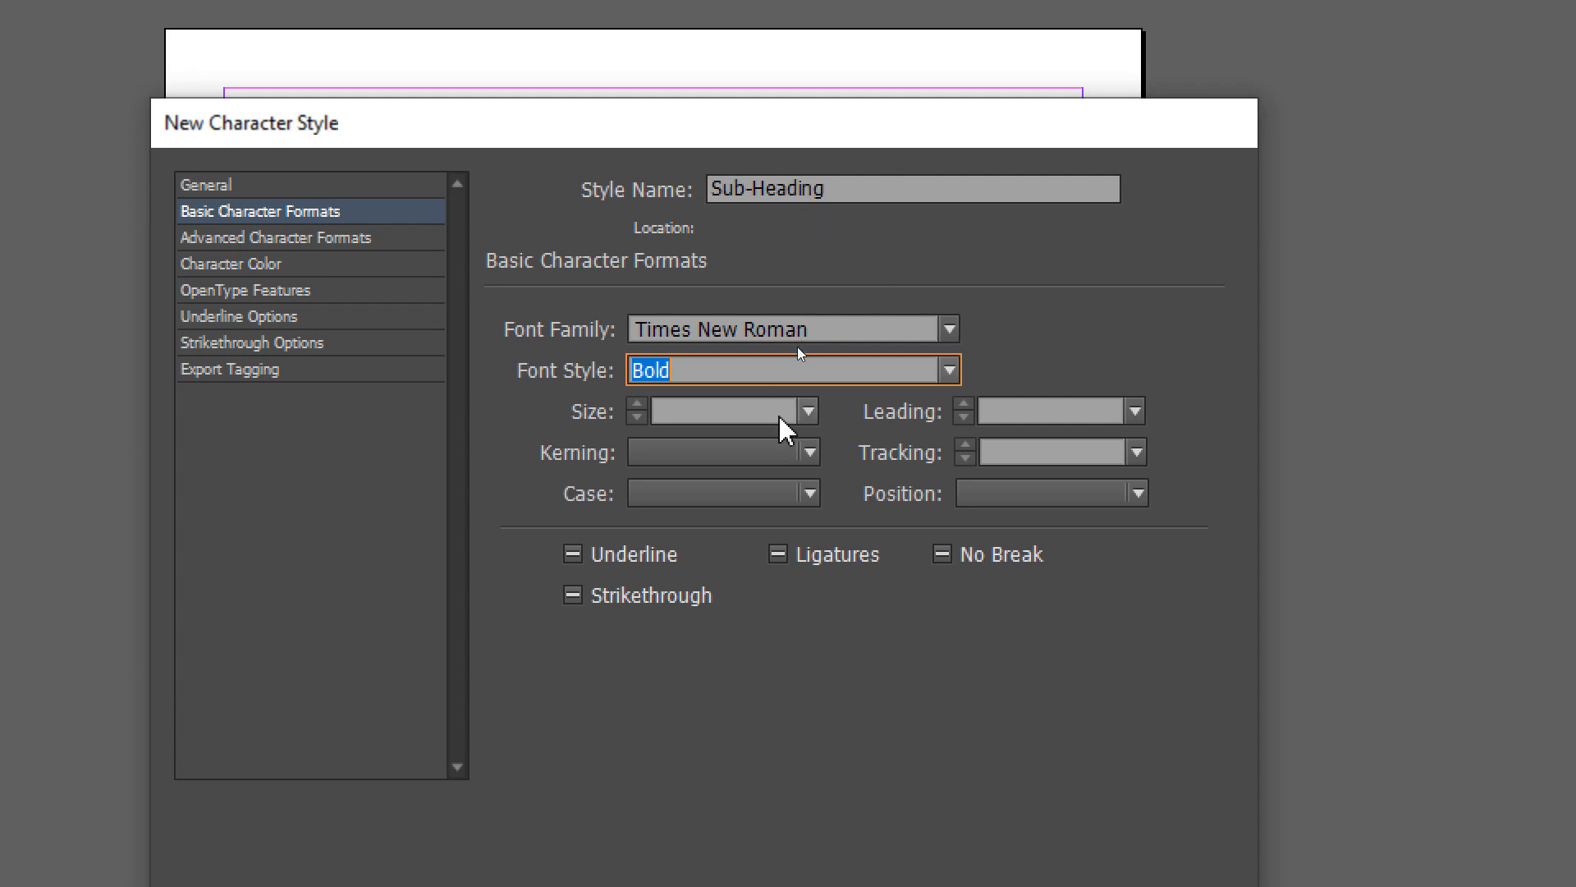
{"action": "left_click", "coordinate": [809, 412]}
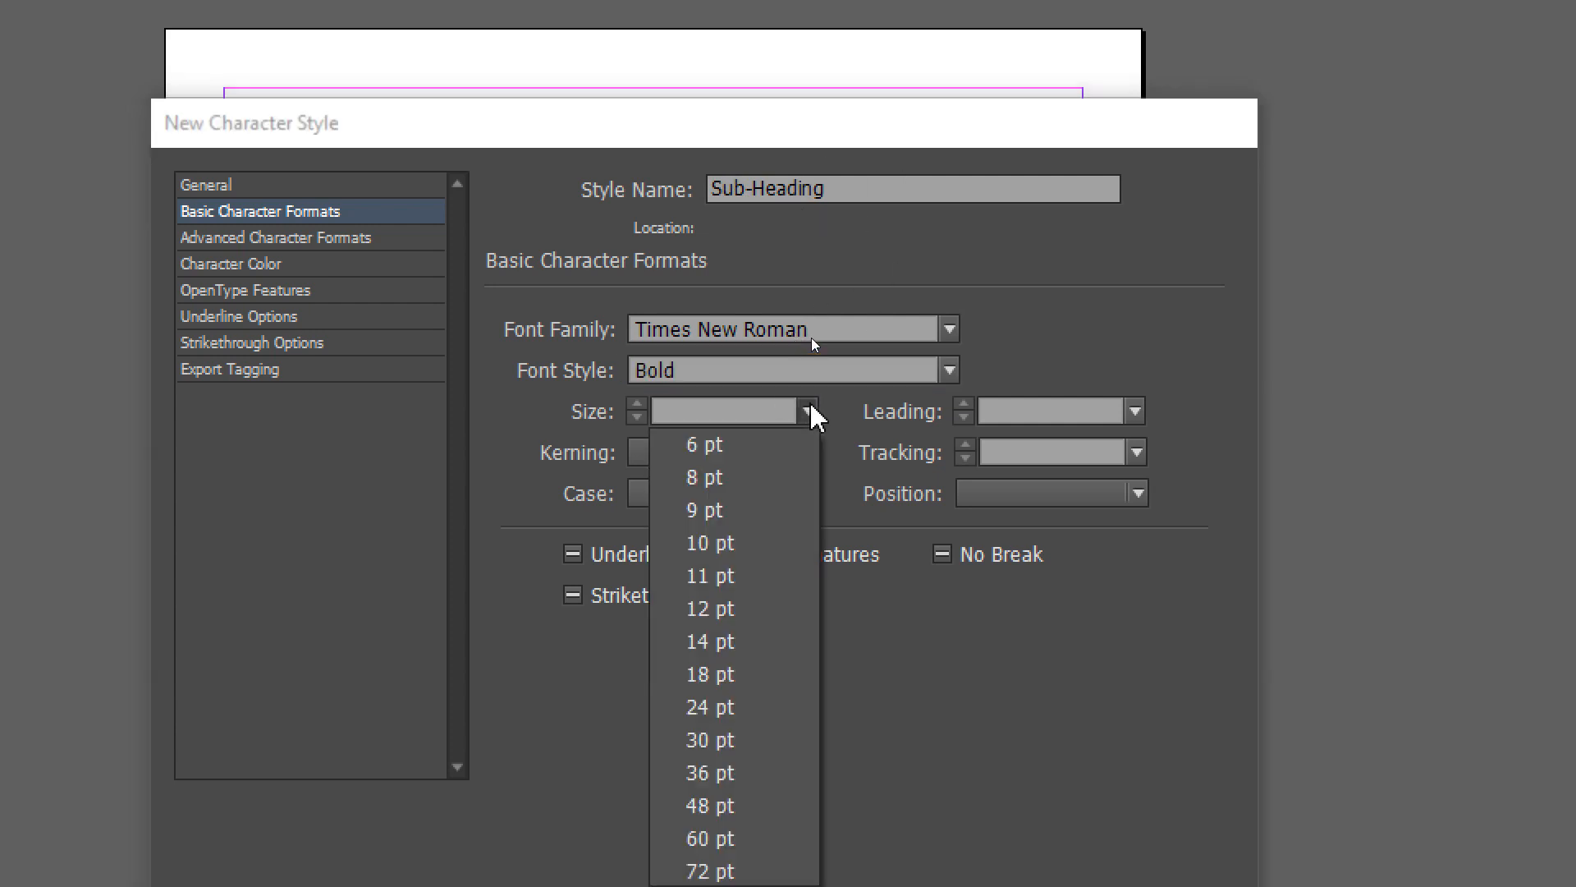
{"action": "left_click", "coordinate": [706, 708]}
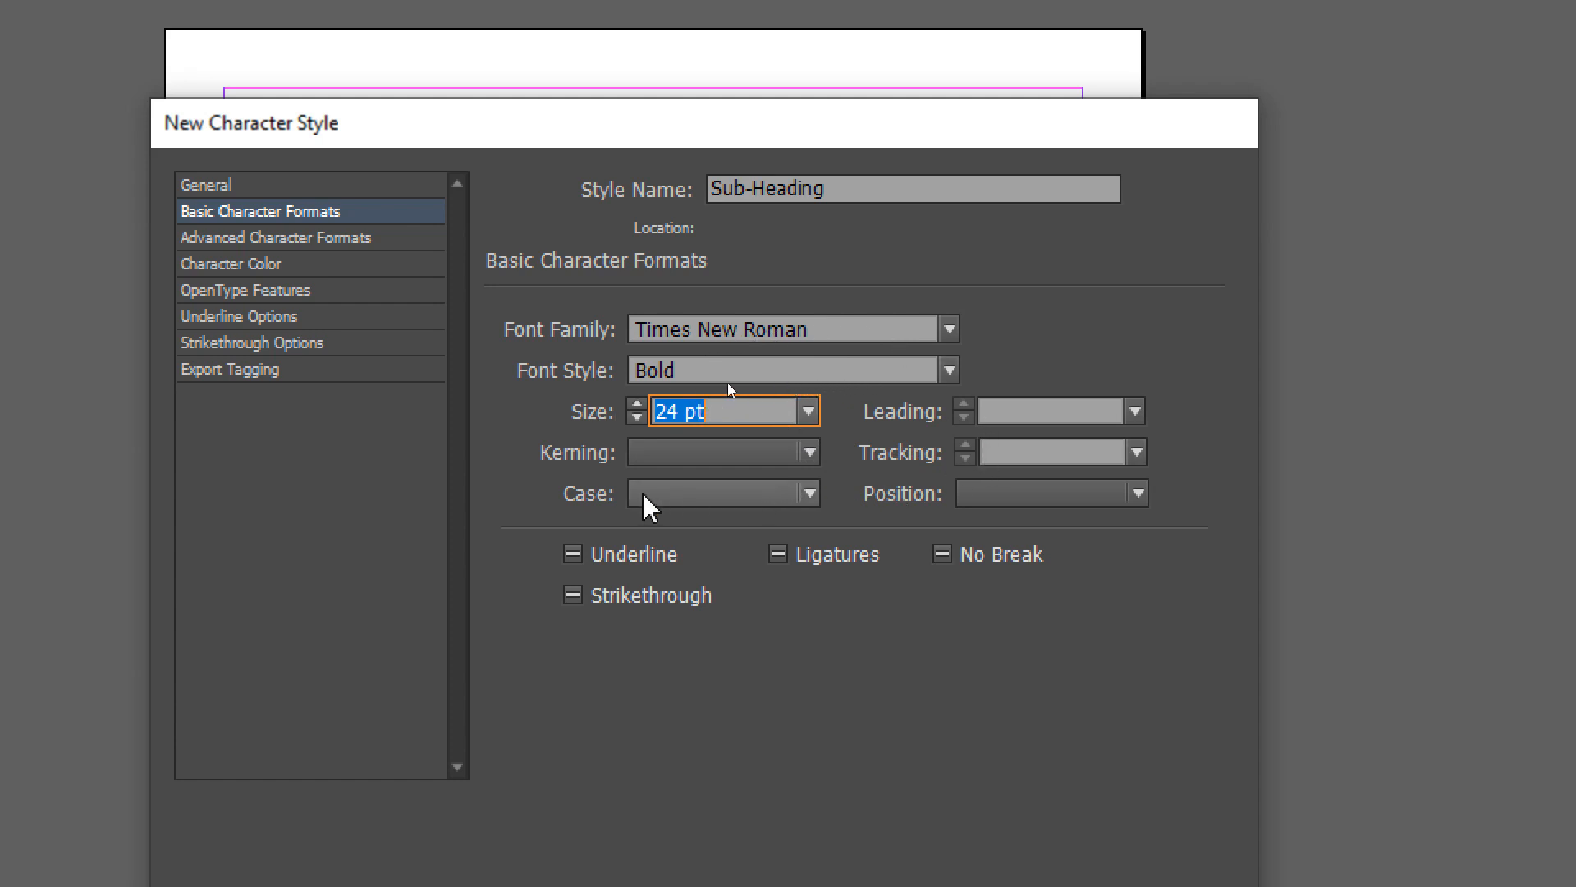
Step: Set the Sub-Heading style's case to All Caps and enable Underline
{"action": "left_click", "coordinate": [811, 495]}
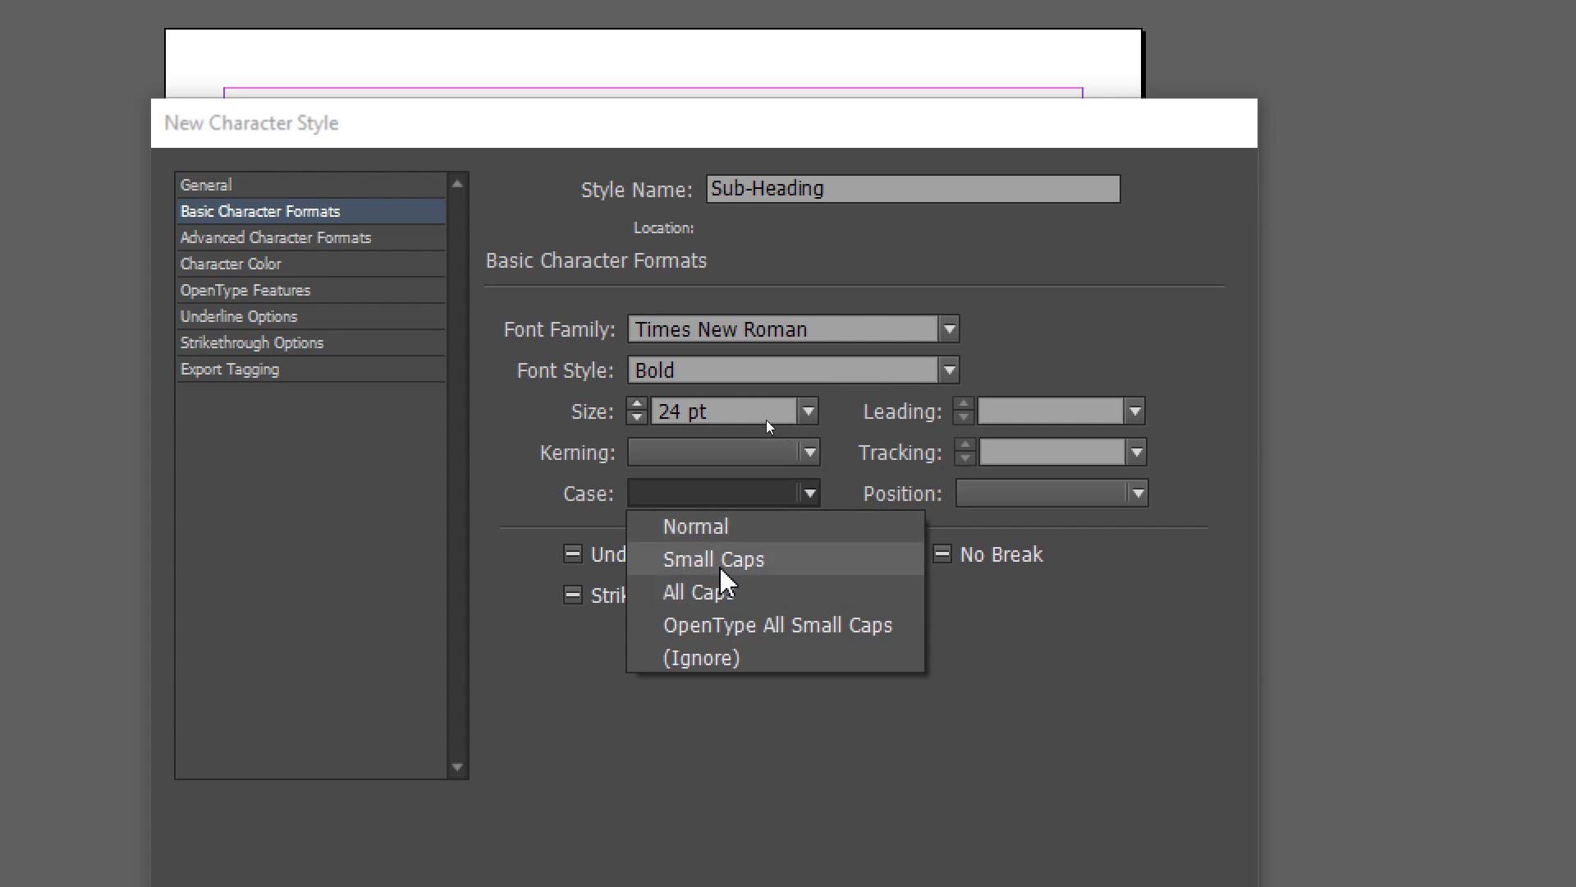
{"action": "left_click", "coordinate": [689, 594]}
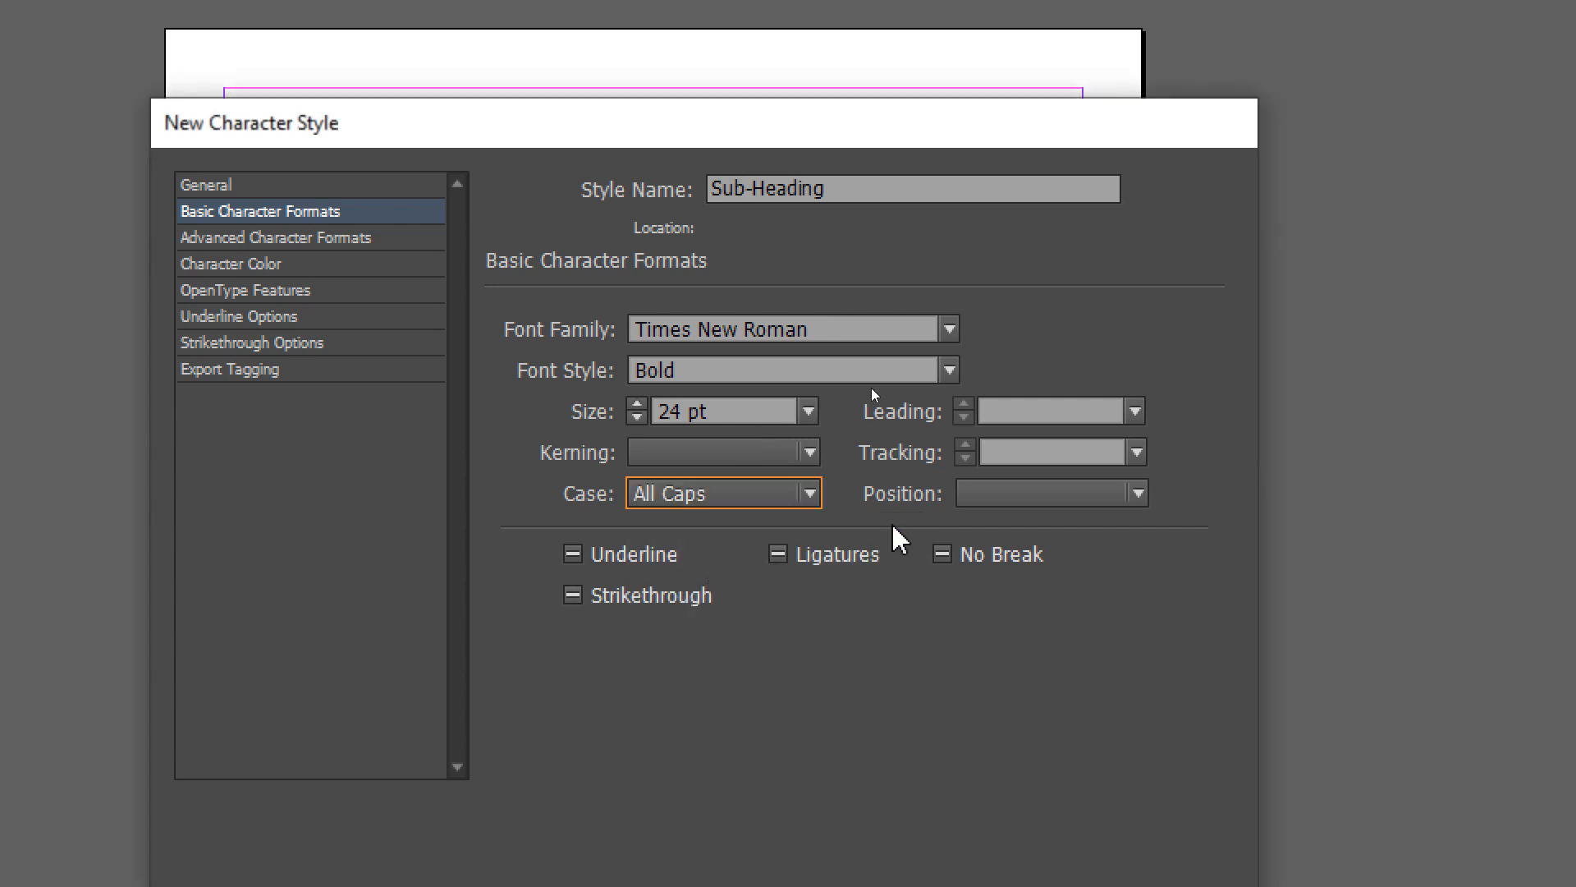
{"action": "left_click", "coordinate": [1102, 507]}
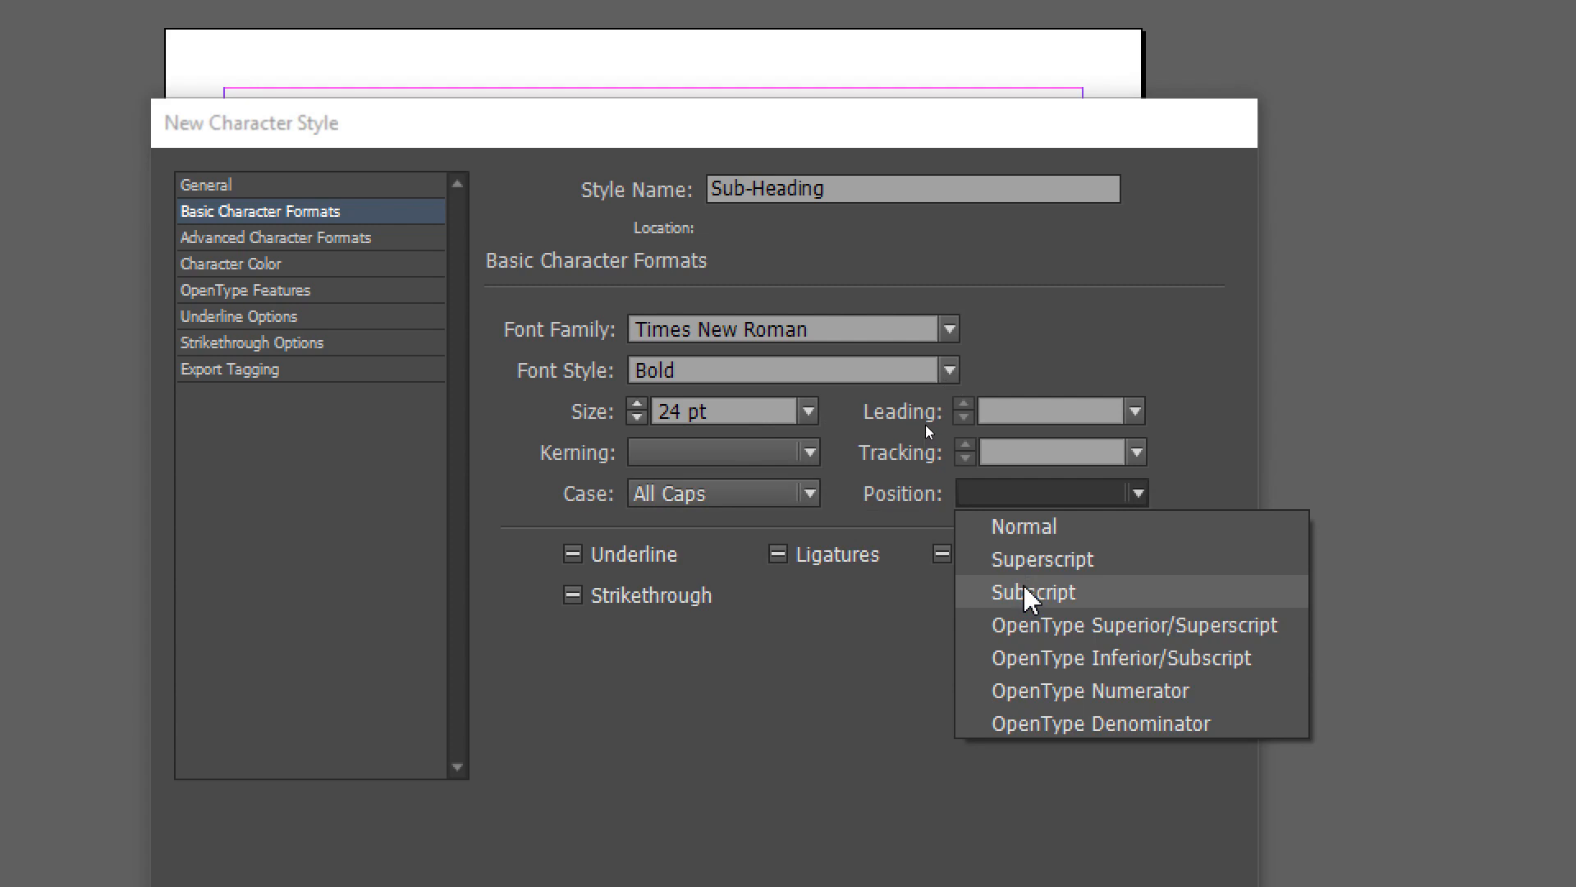
{"action": "left_click", "coordinate": [776, 473]}
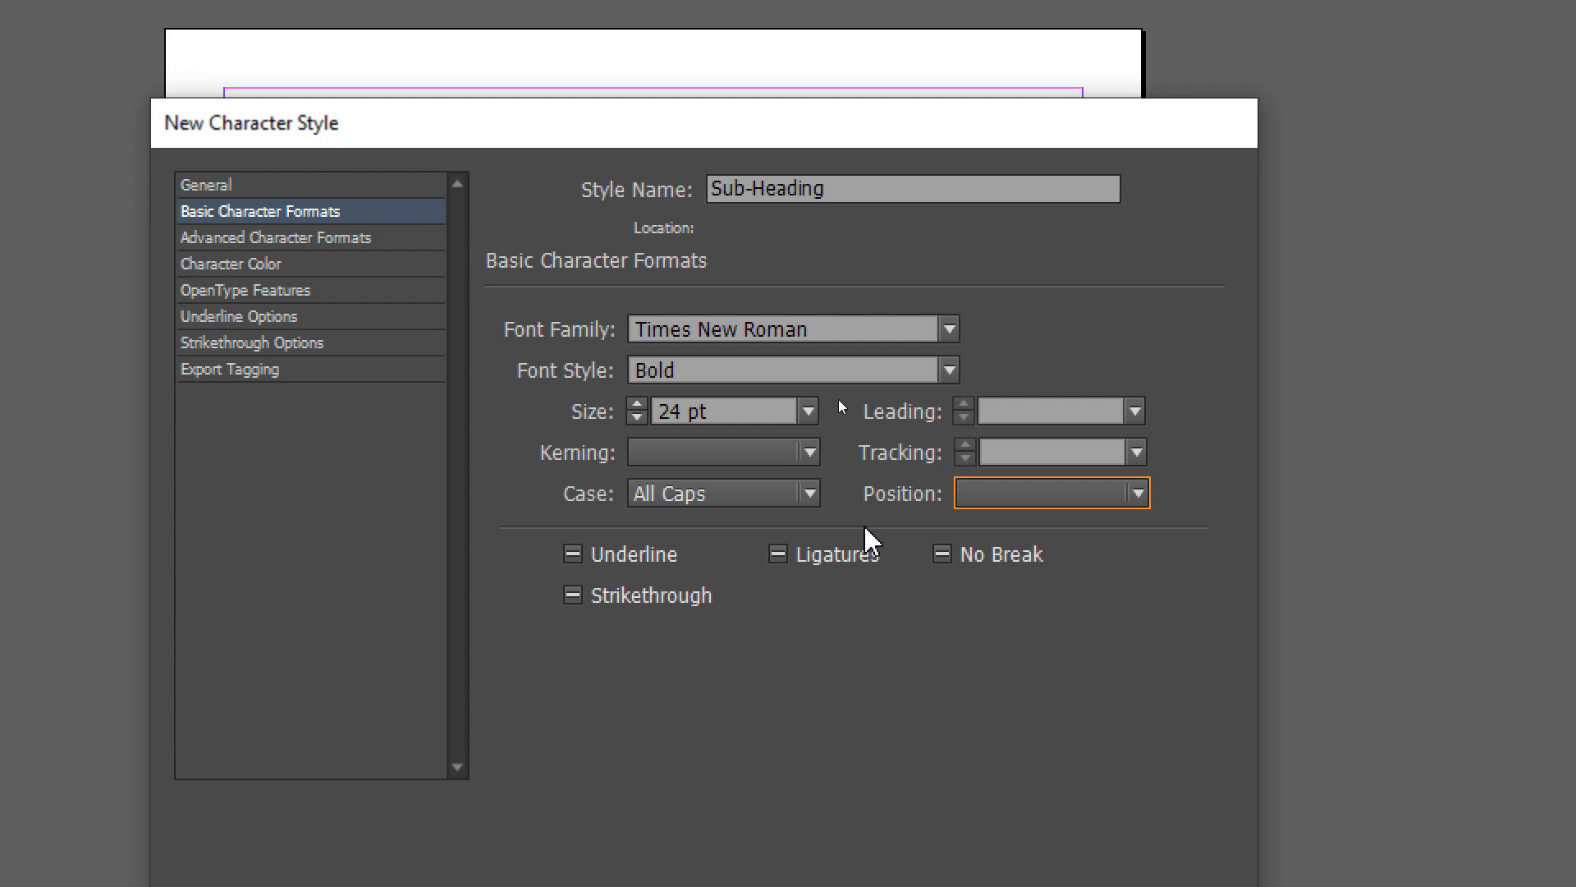
{"action": "left_click", "coordinate": [573, 554]}
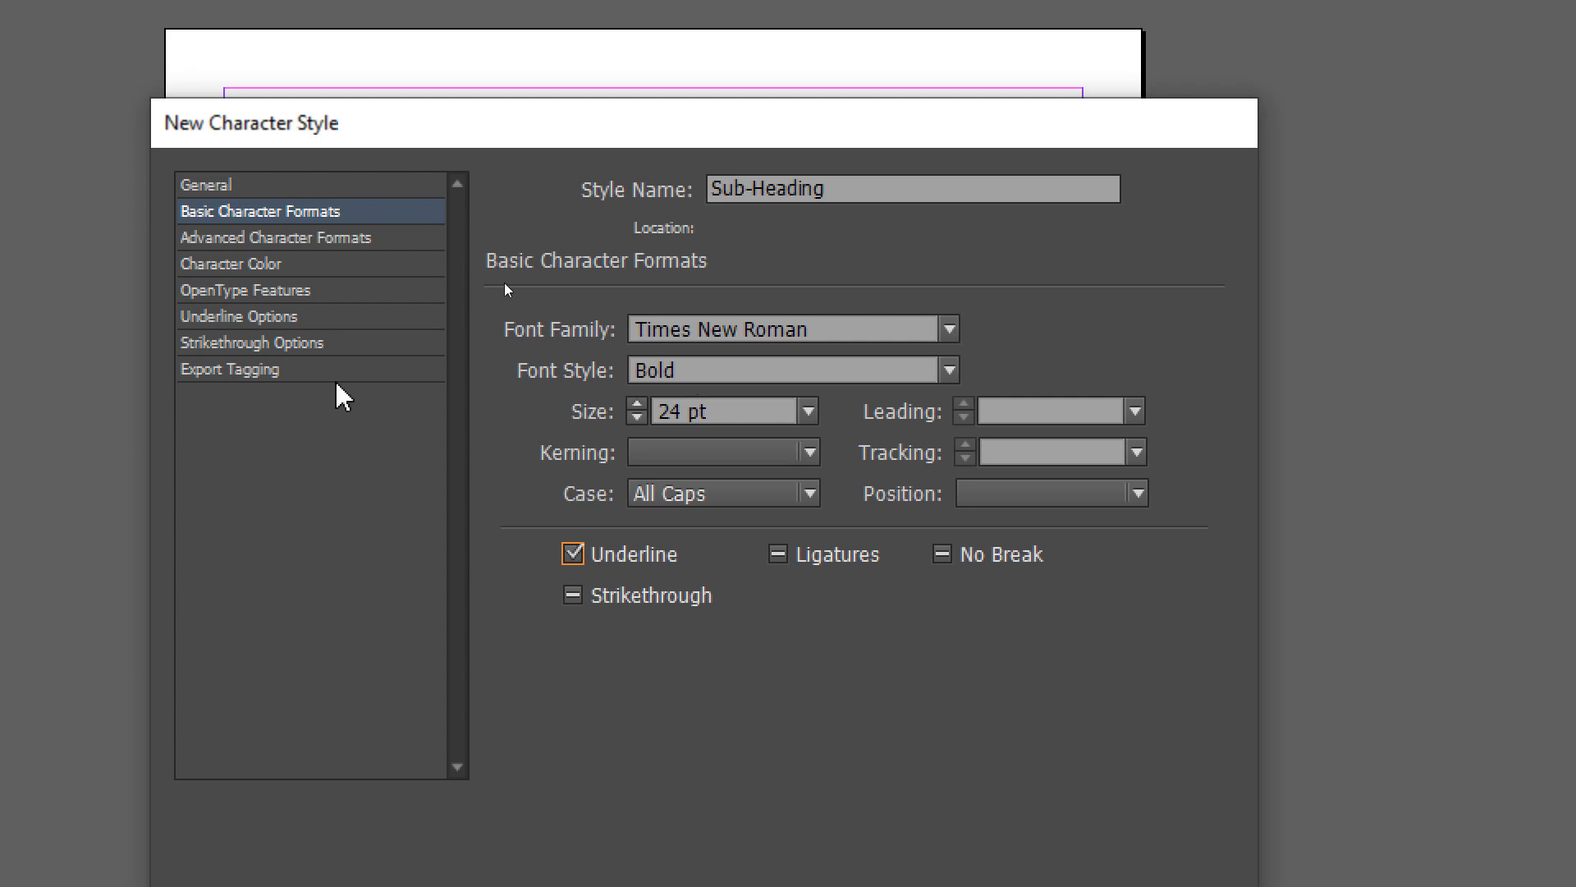
Step: Set the Sub-Heading style's horizontal scale to 110% and its character color to the magenta swatch C=0 M=100 Y=0 K=0
{"action": "left_click", "coordinate": [310, 240]}
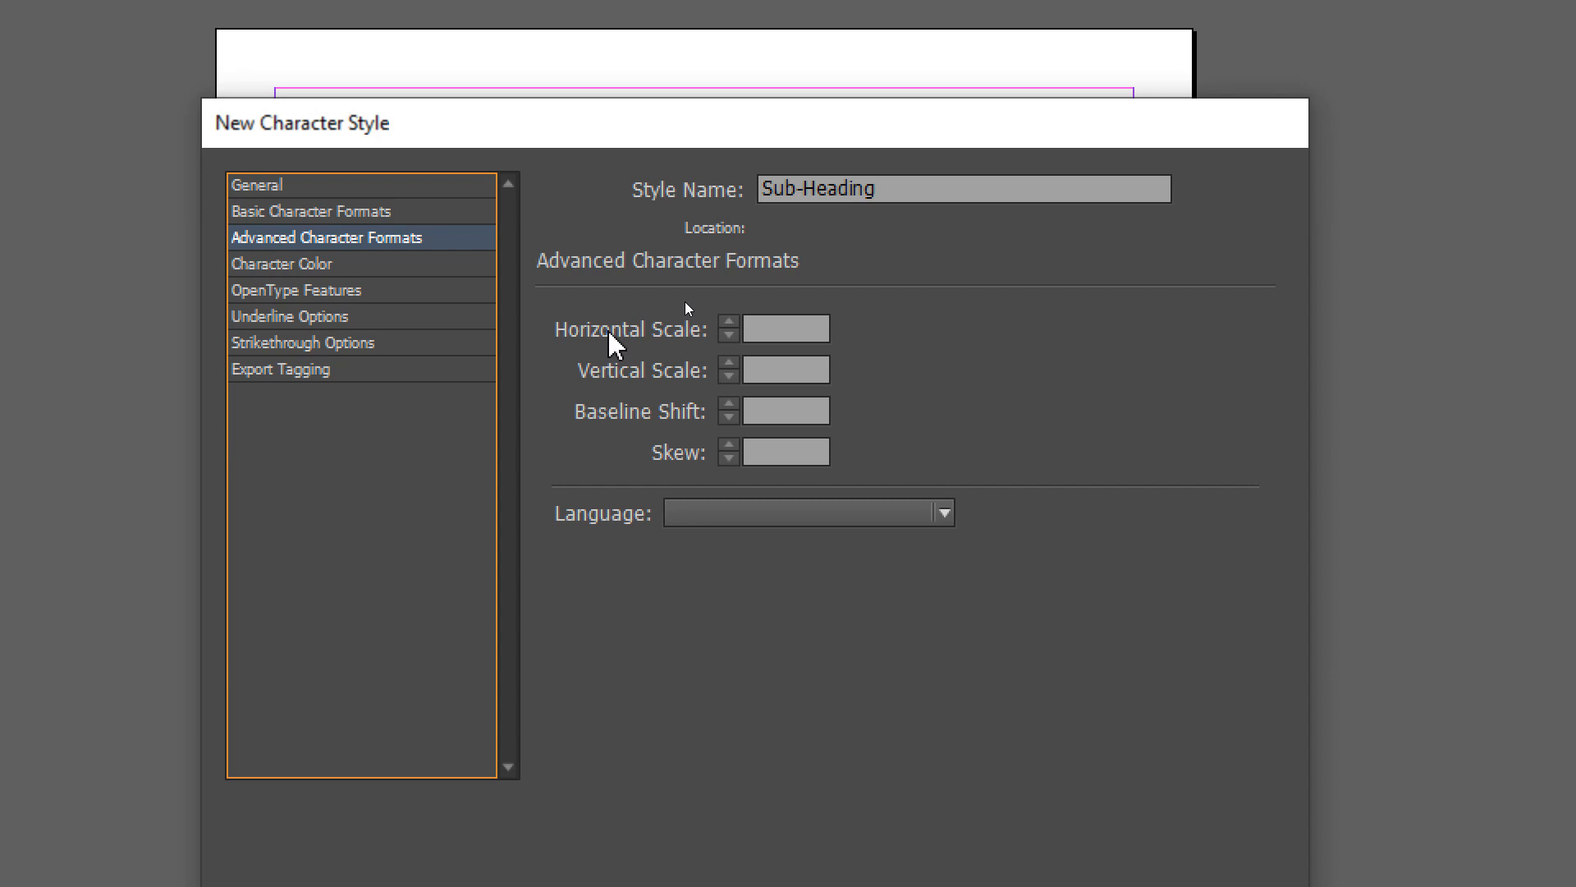
{"action": "left_click", "coordinate": [780, 330]}
{"action": "type", "text": "110"}
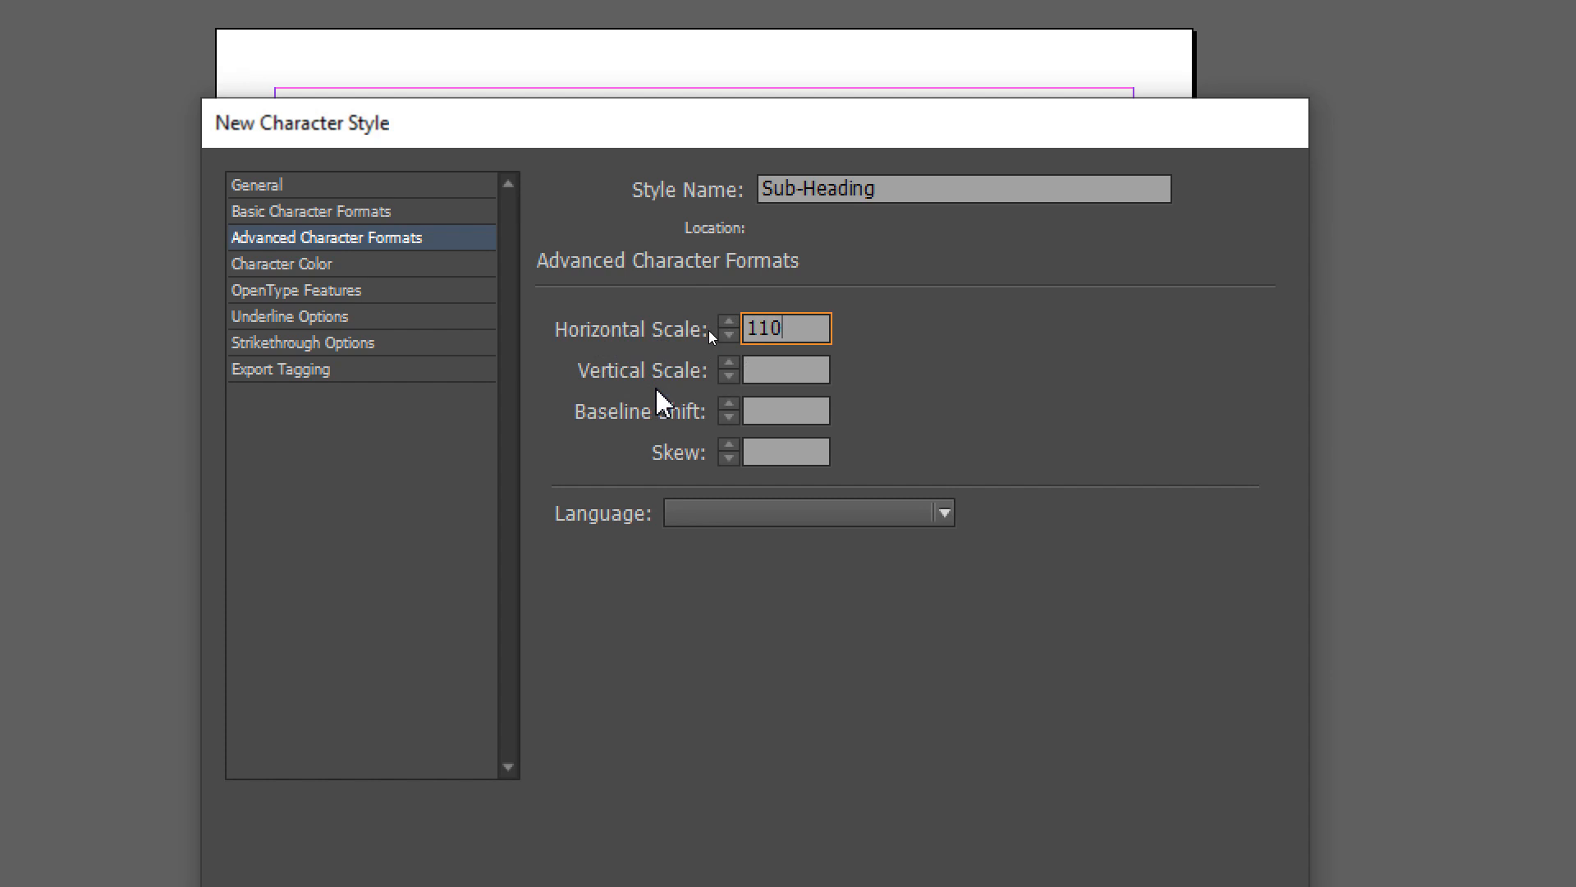
{"action": "left_click", "coordinate": [287, 263]}
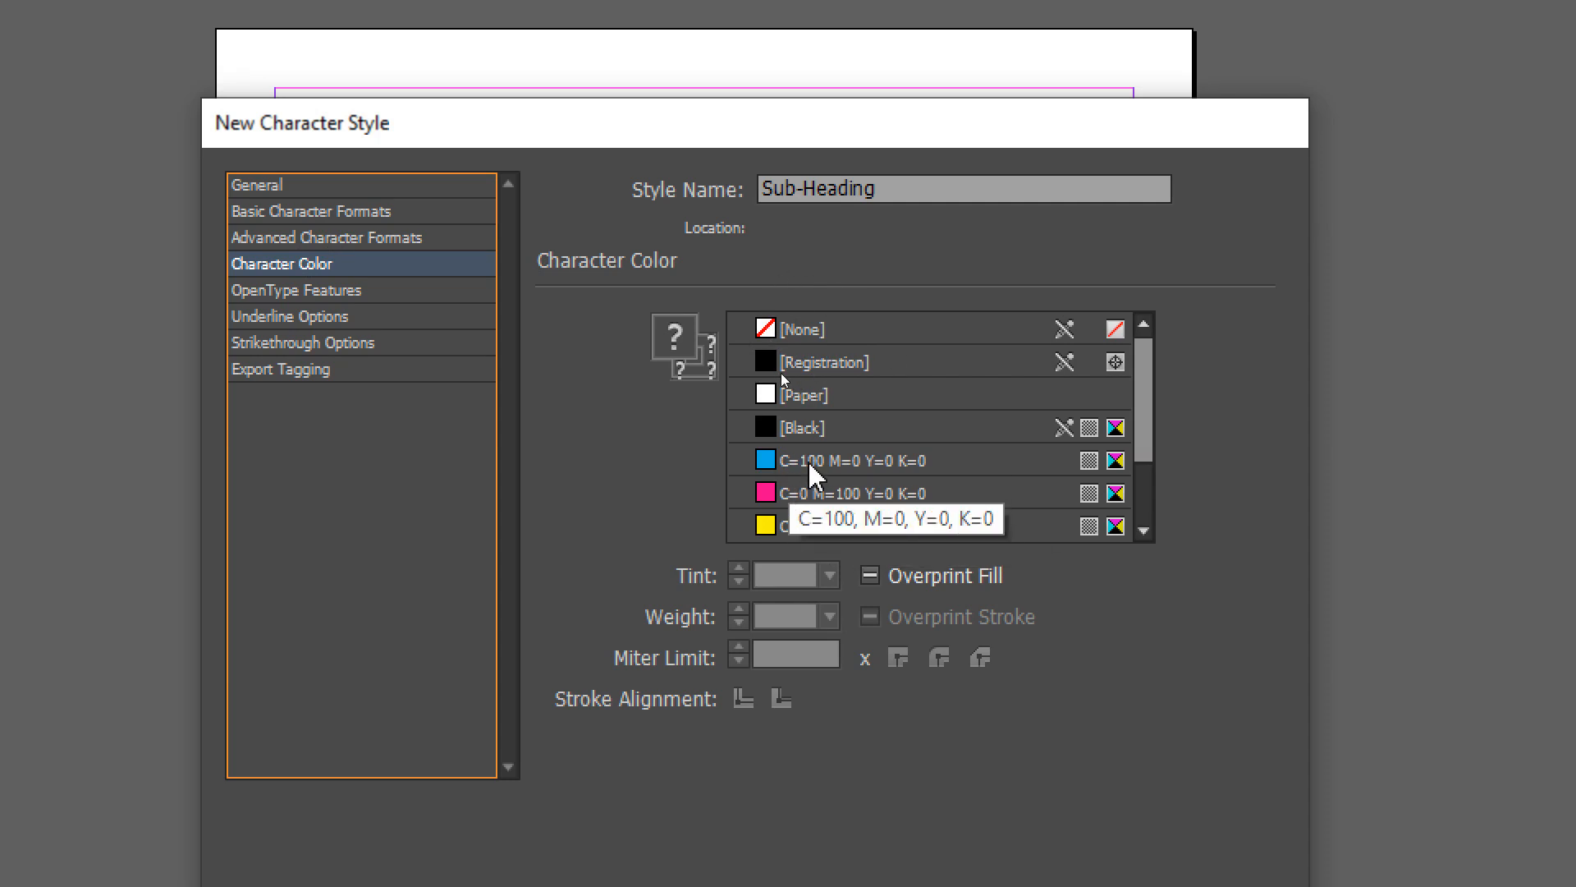
{"action": "left_click", "coordinate": [795, 493]}
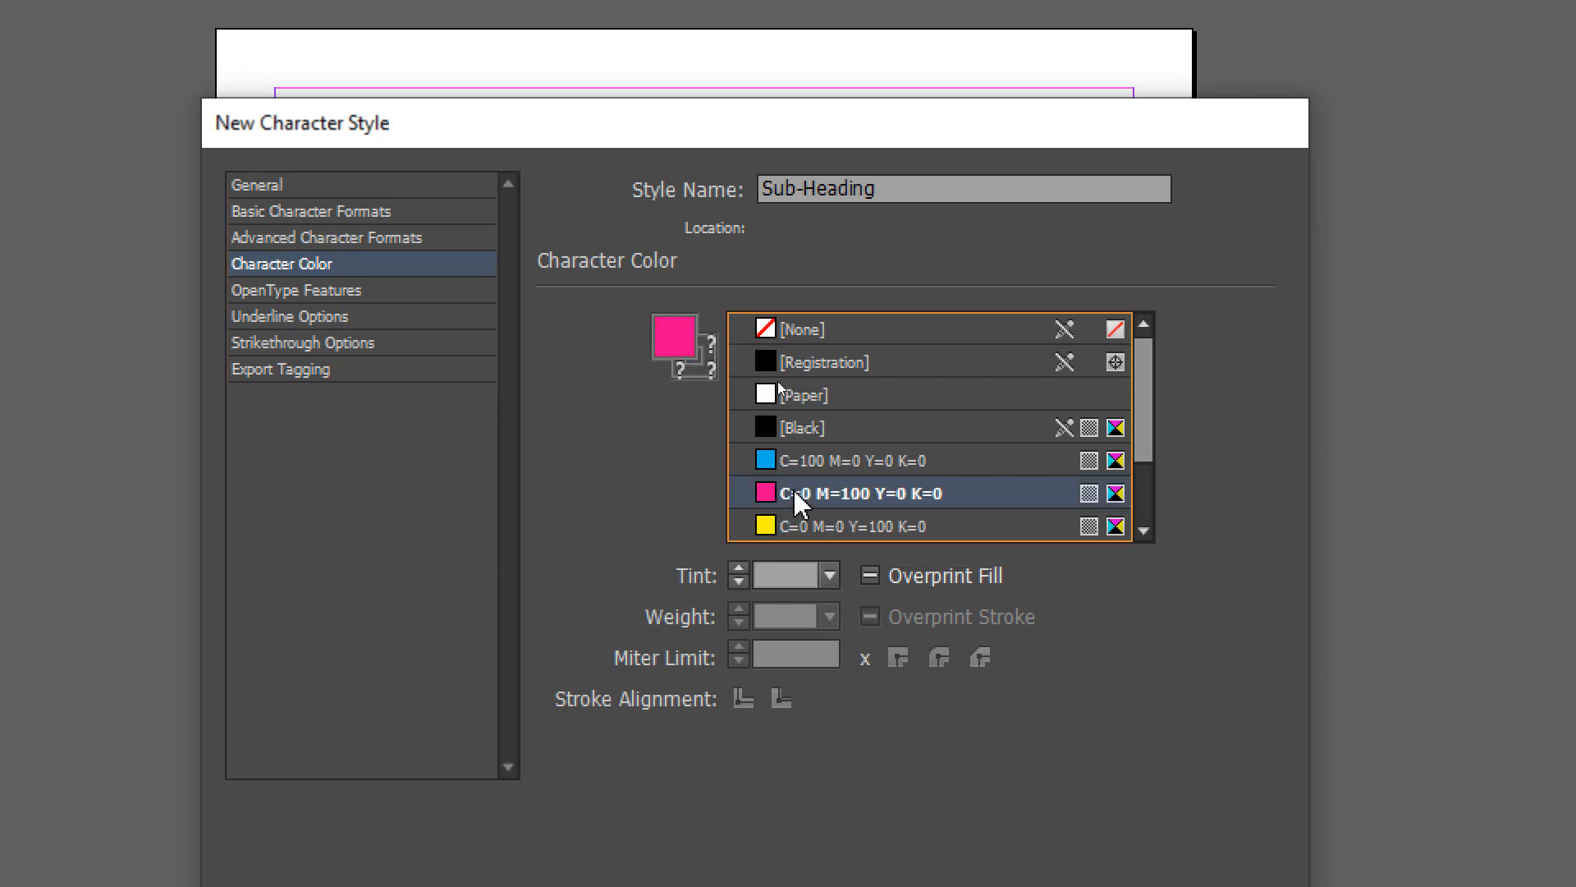
Step: Review the underline options, strikethrough options and style settings summary, and save the Sub-Heading character style
{"action": "left_click", "coordinate": [307, 317]}
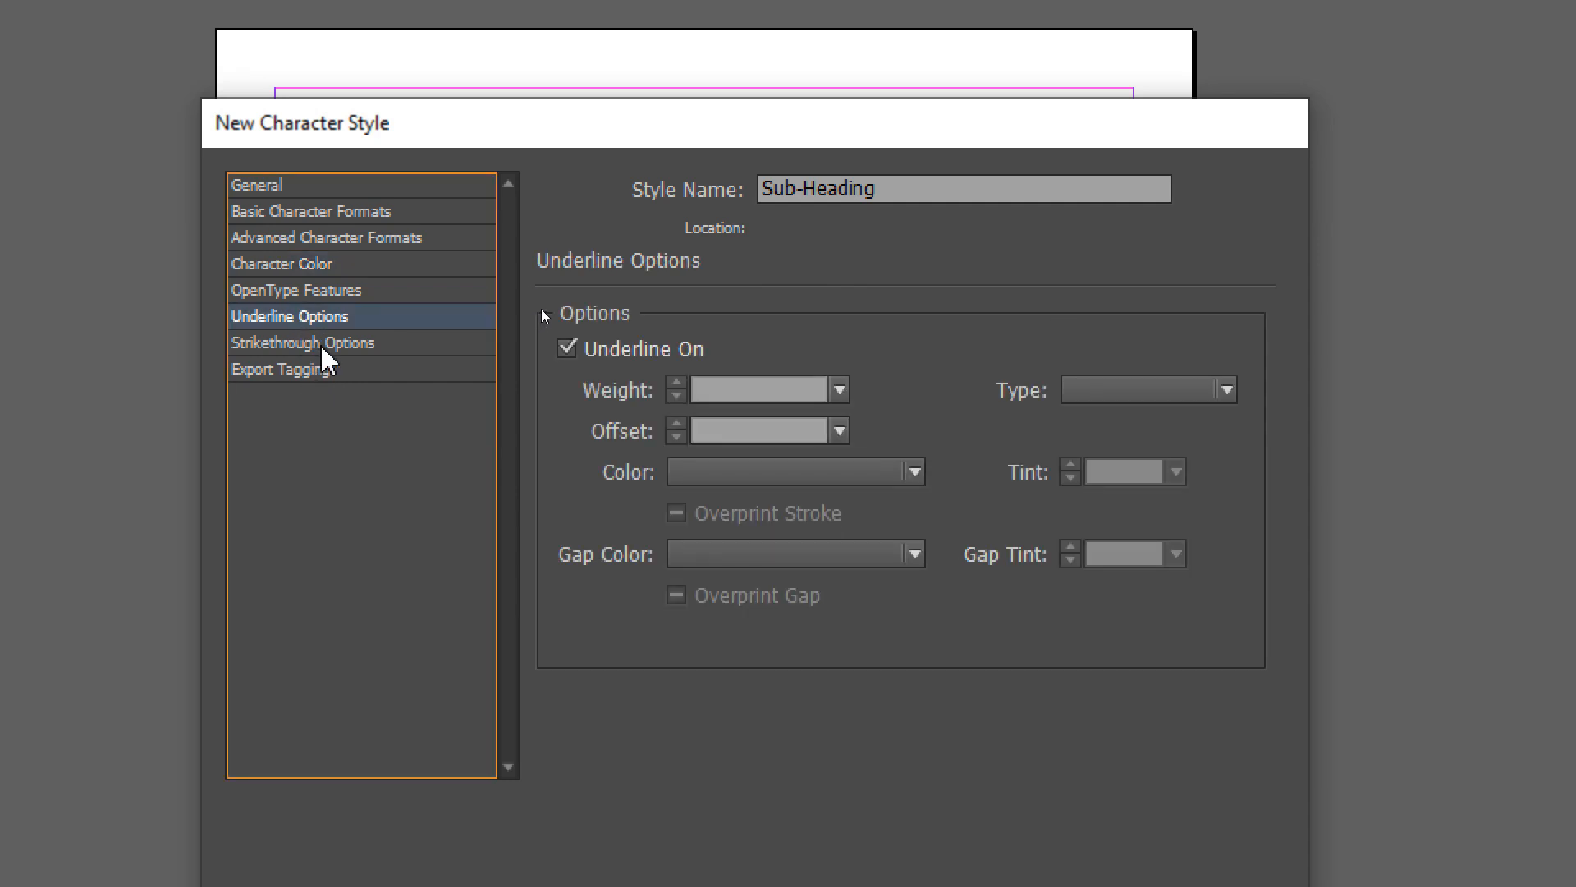
{"action": "left_click", "coordinate": [326, 343]}
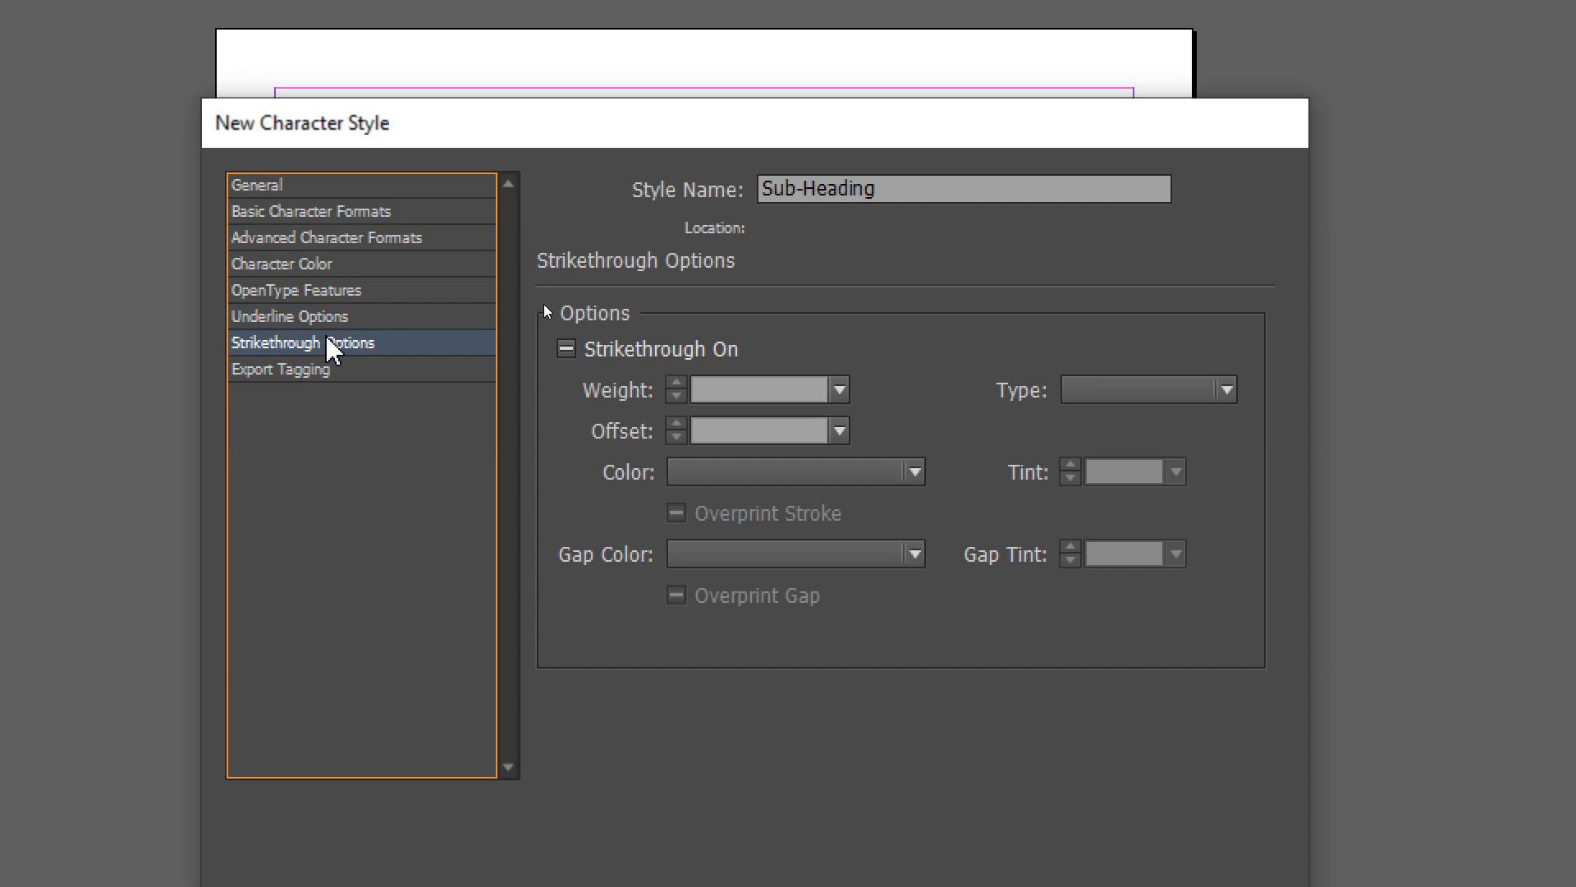
{"action": "left_click", "coordinate": [263, 187]}
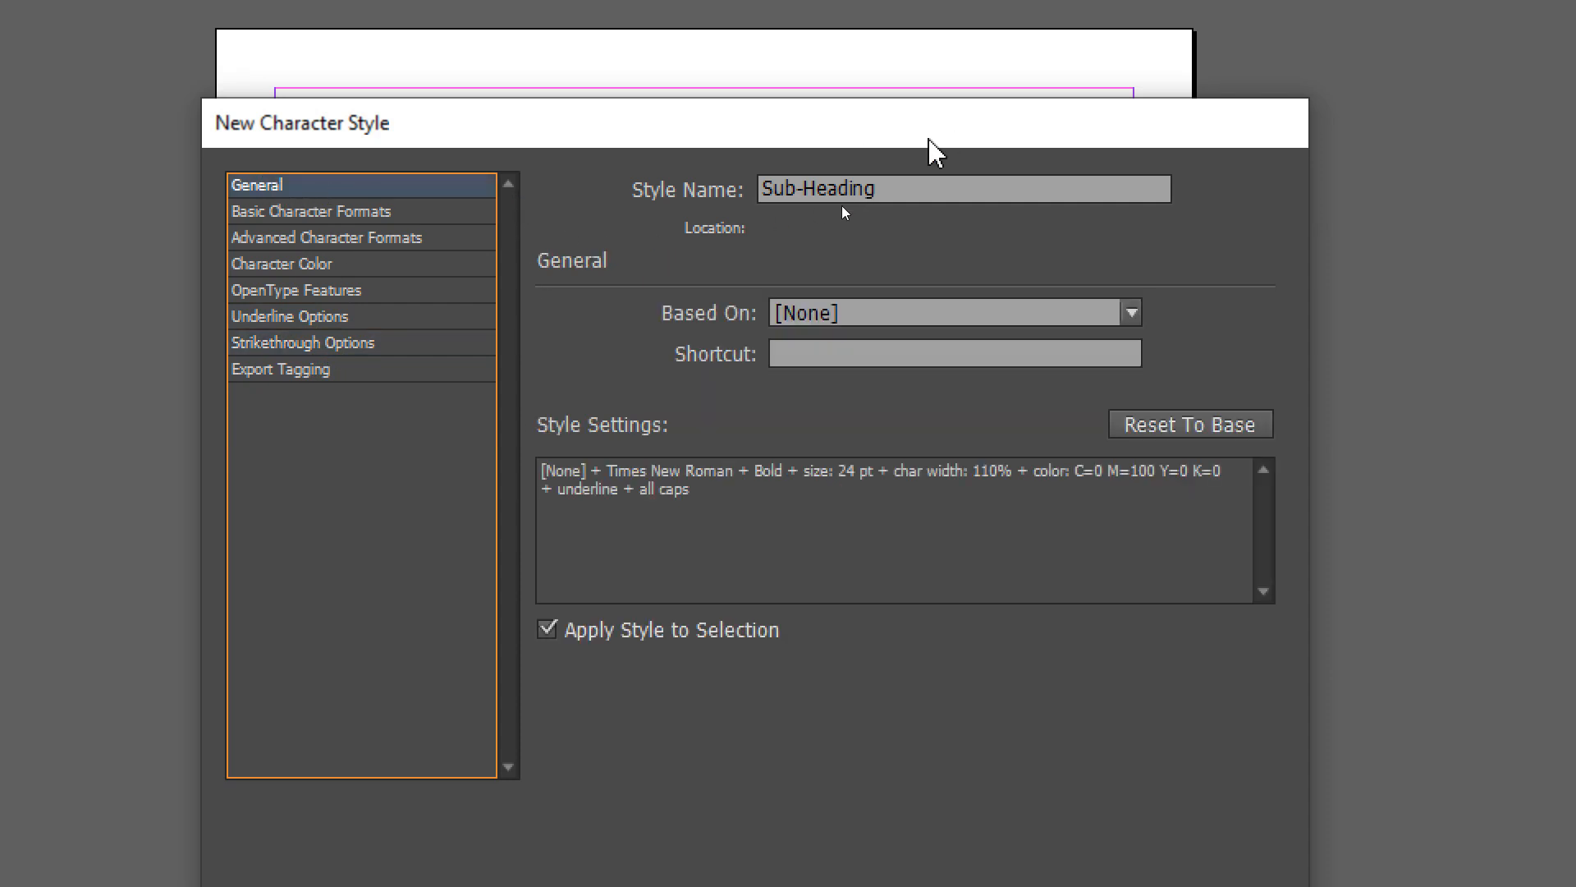
{"action": "left_click_drag", "start_coordinate": [924, 141], "coordinate": [871, 114]}
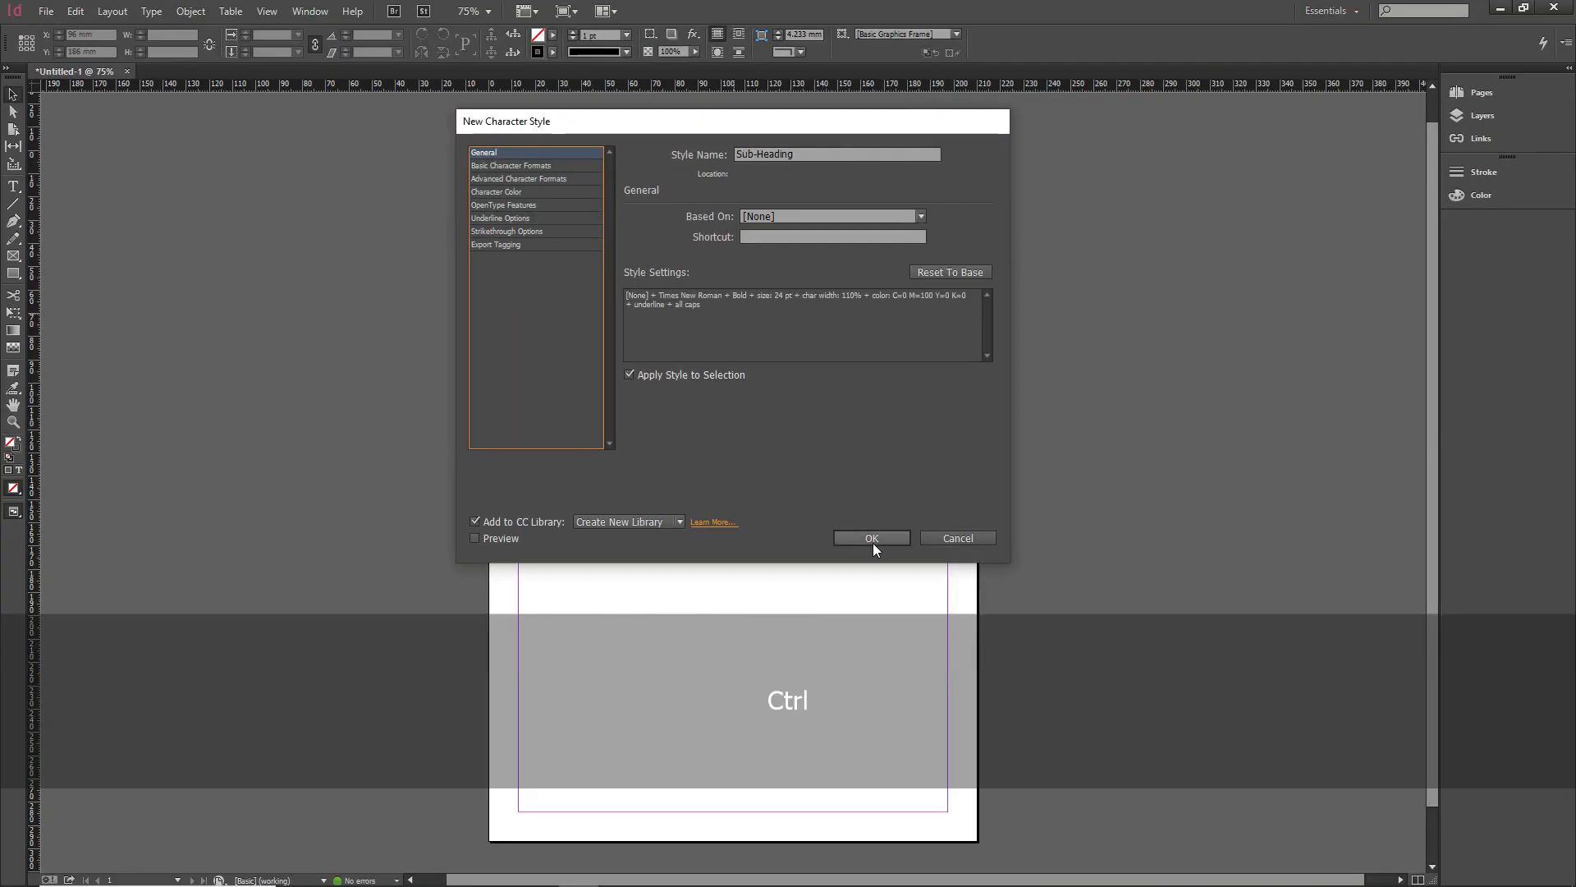
{"action": "left_click", "coordinate": [871, 538]}
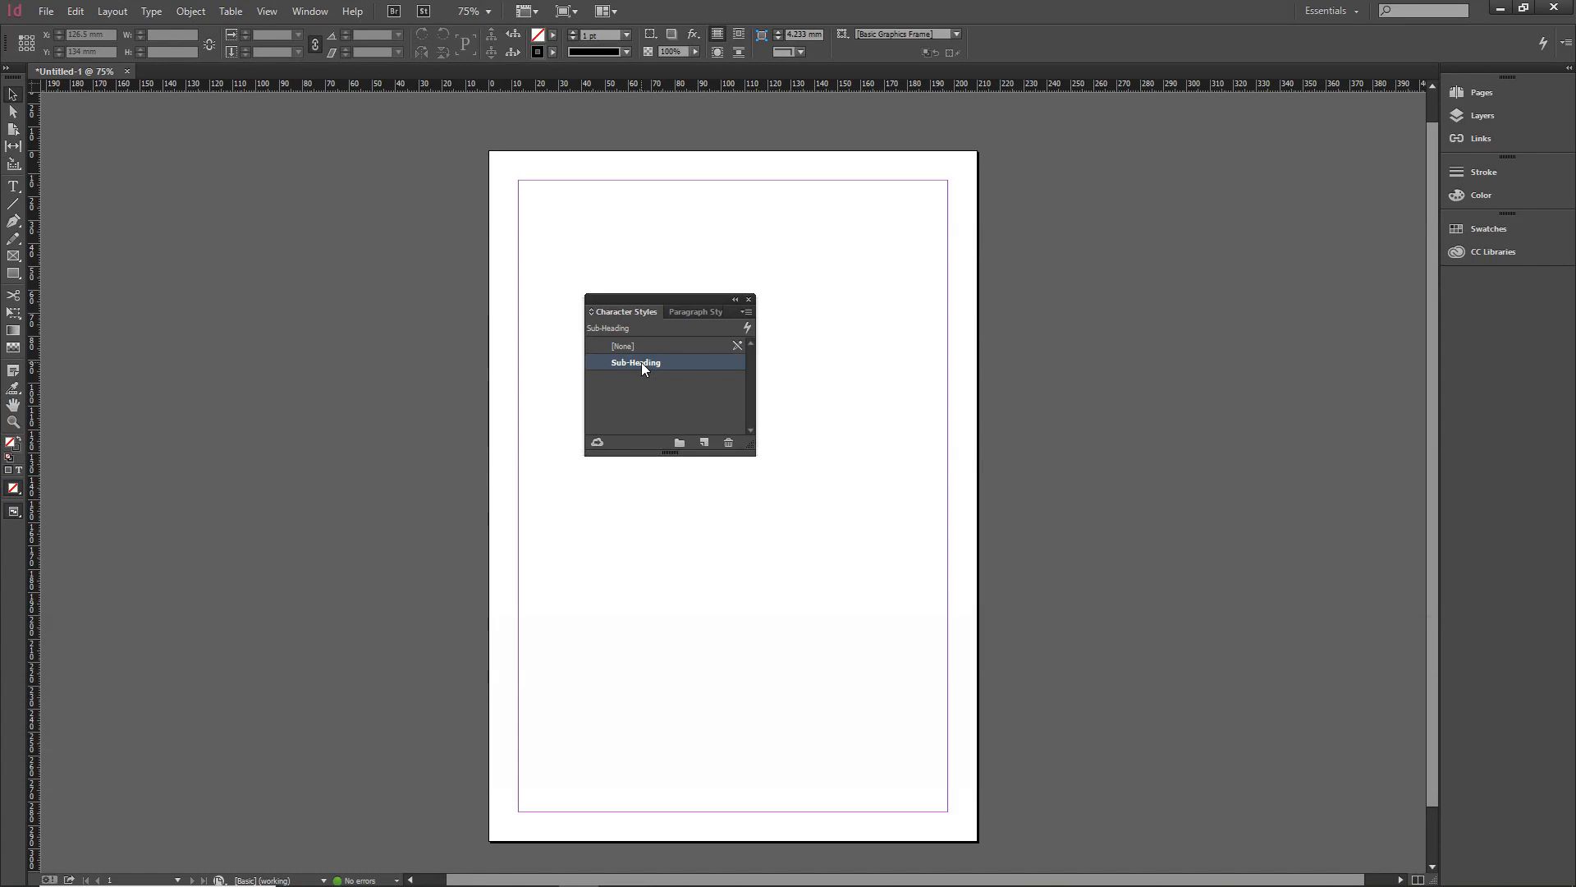
Step: Open the Bio-Data.indd document from the Desktop
{"action": "left_click", "coordinate": [47, 14]}
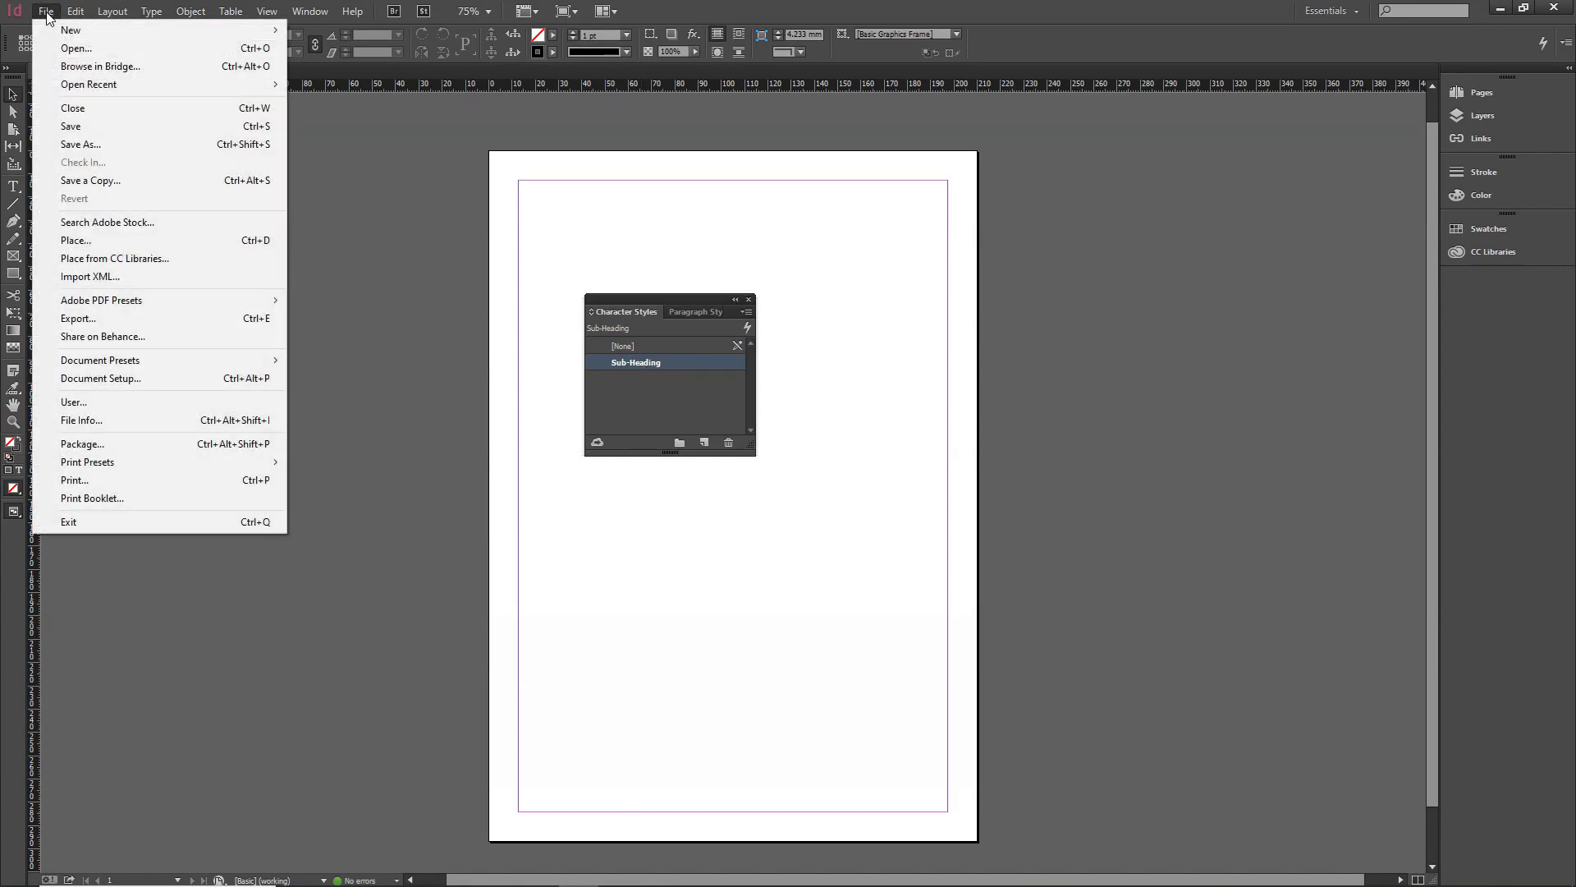
{"action": "left_click", "coordinate": [76, 49]}
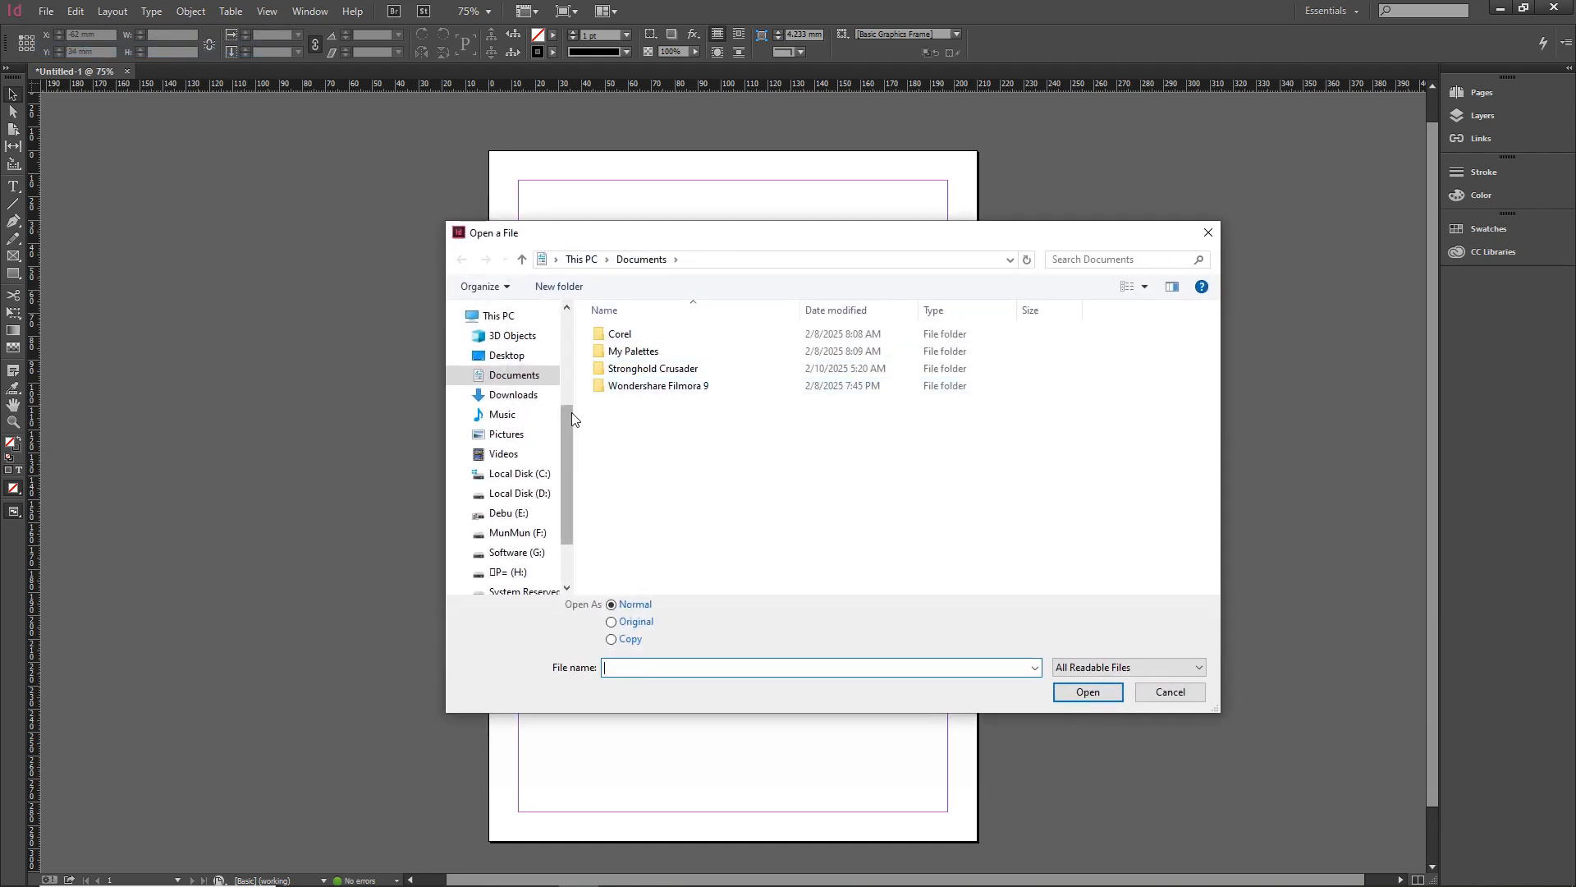
{"action": "scroll", "coordinate": [571, 412], "scroll_direction": "up", "scroll_amount": 3}
{"action": "left_click", "coordinate": [501, 341]}
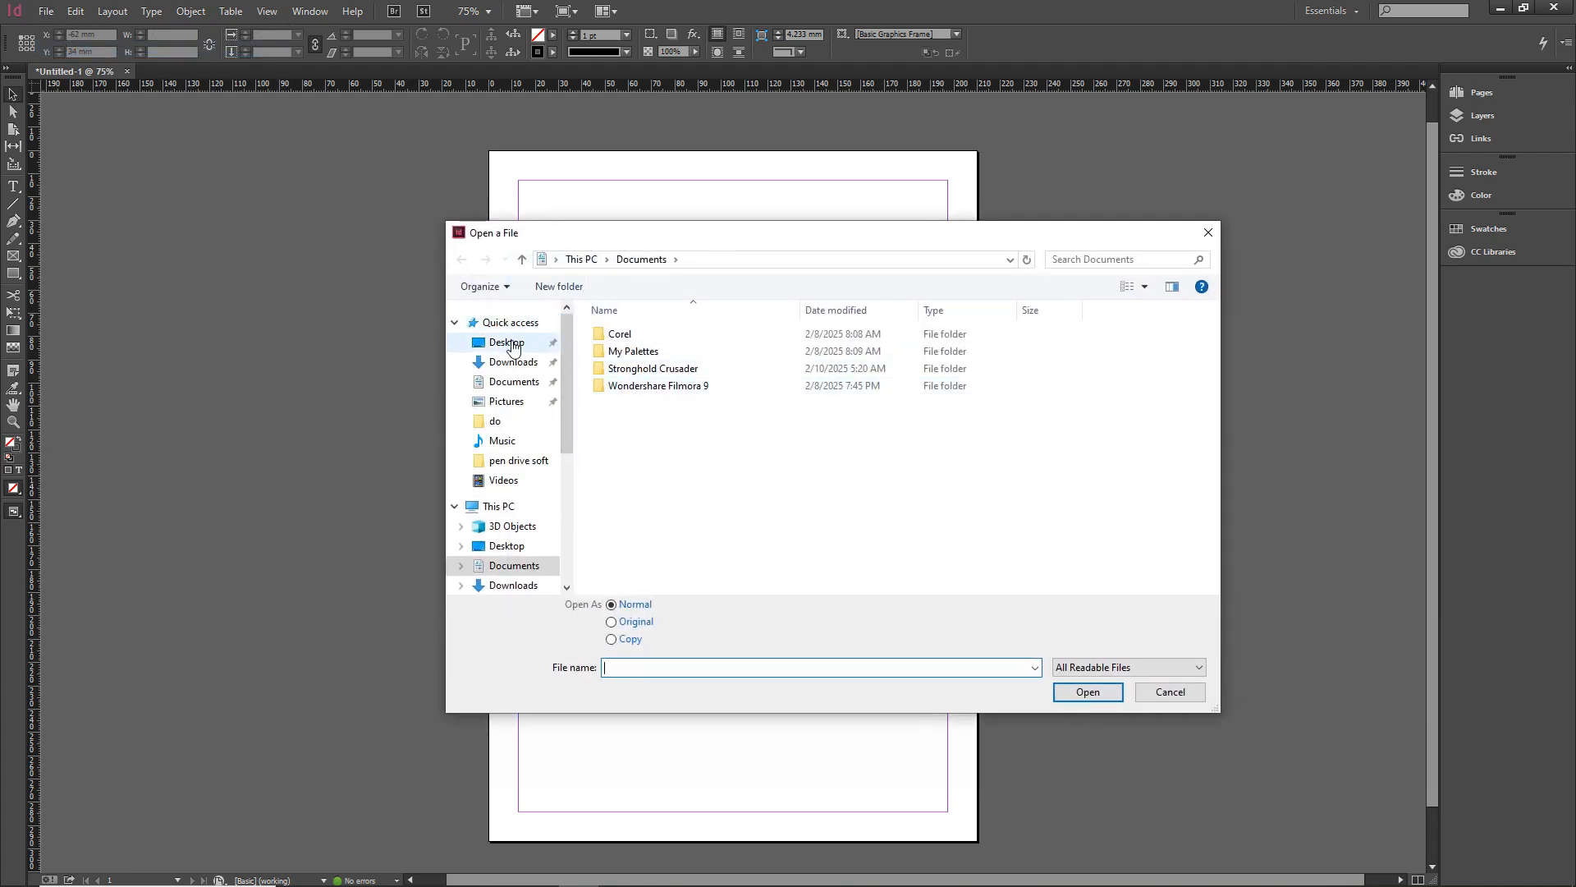
{"action": "double_click", "coordinate": [617, 352]}
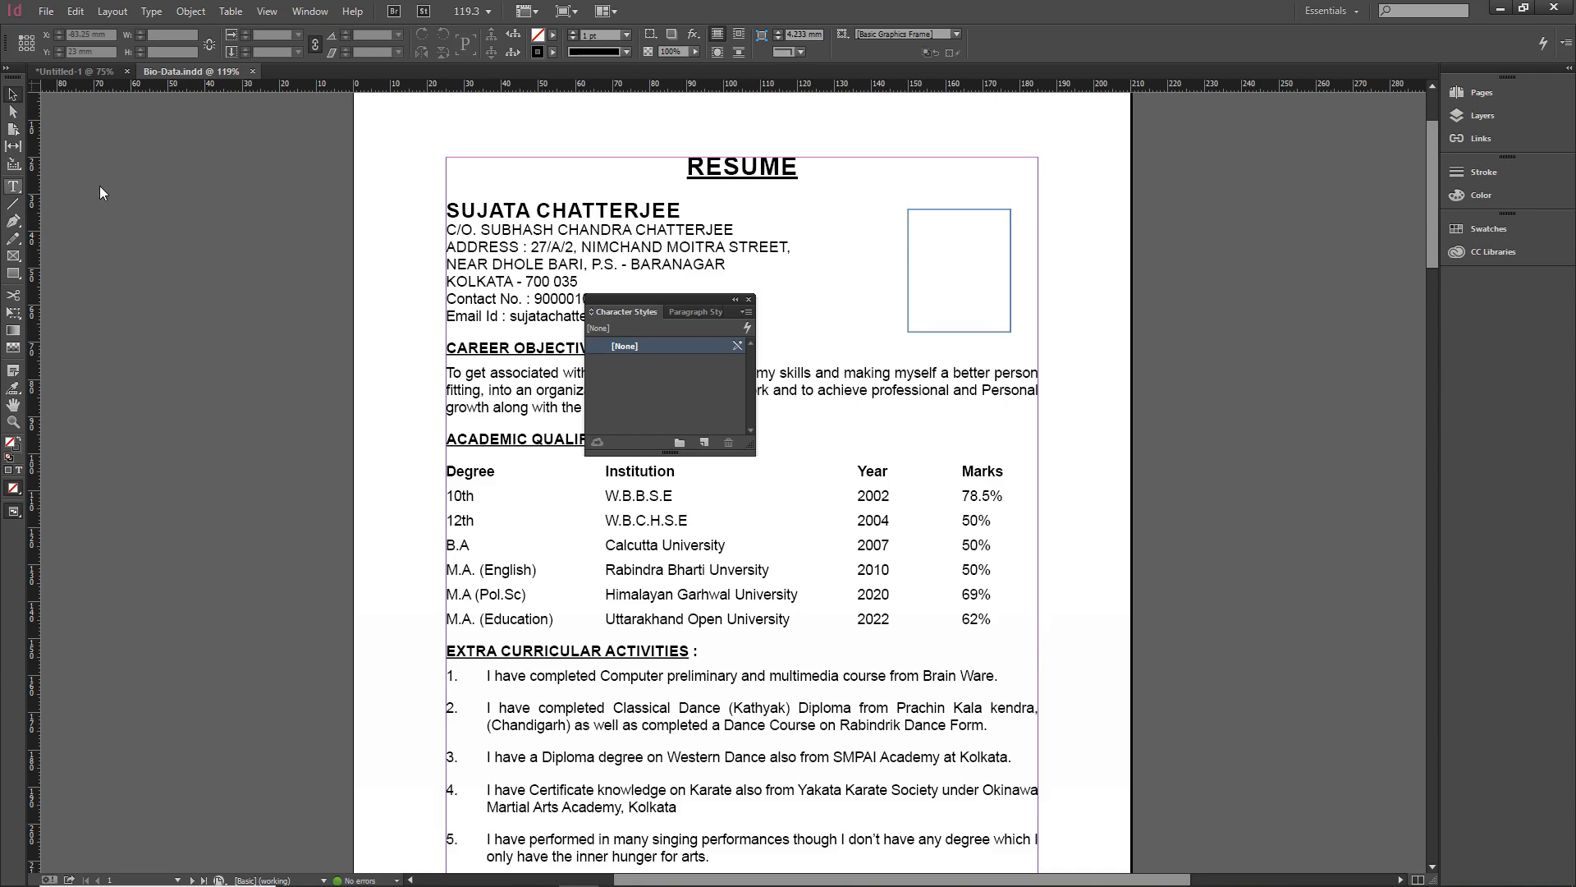
Step: Copy all of the resume text in Bio-Data.indd
{"action": "left_click", "coordinate": [448, 187]}
{"action": "key", "text": "ctrl+a"}
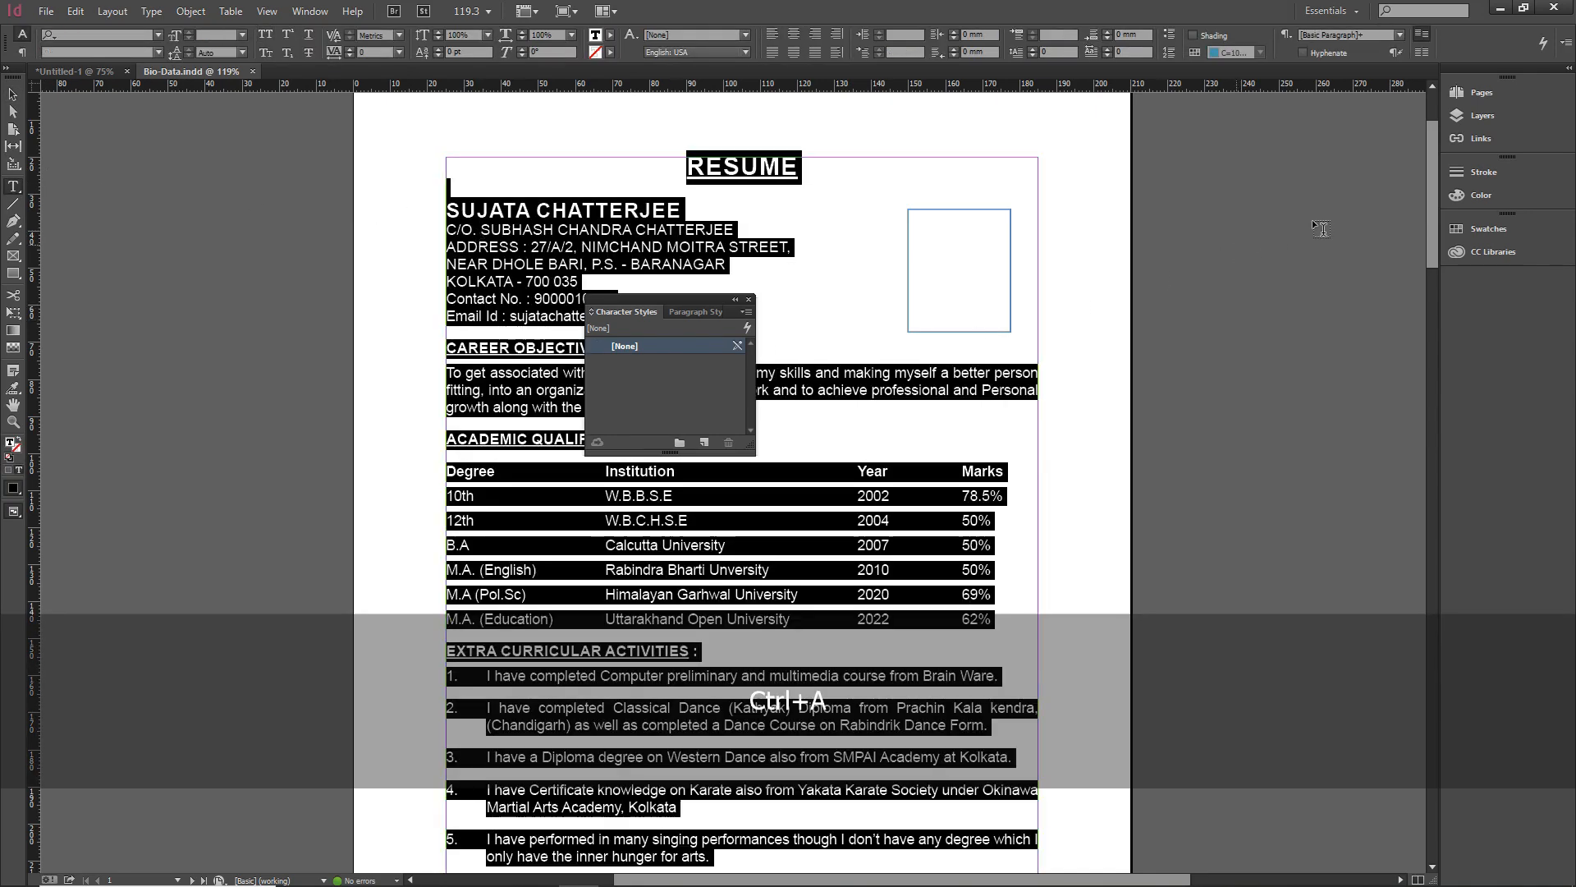
{"action": "left_click_drag", "start_coordinate": [1428, 202], "coordinate": [1427, 286]}
{"action": "key", "text": "ctrl+c"}
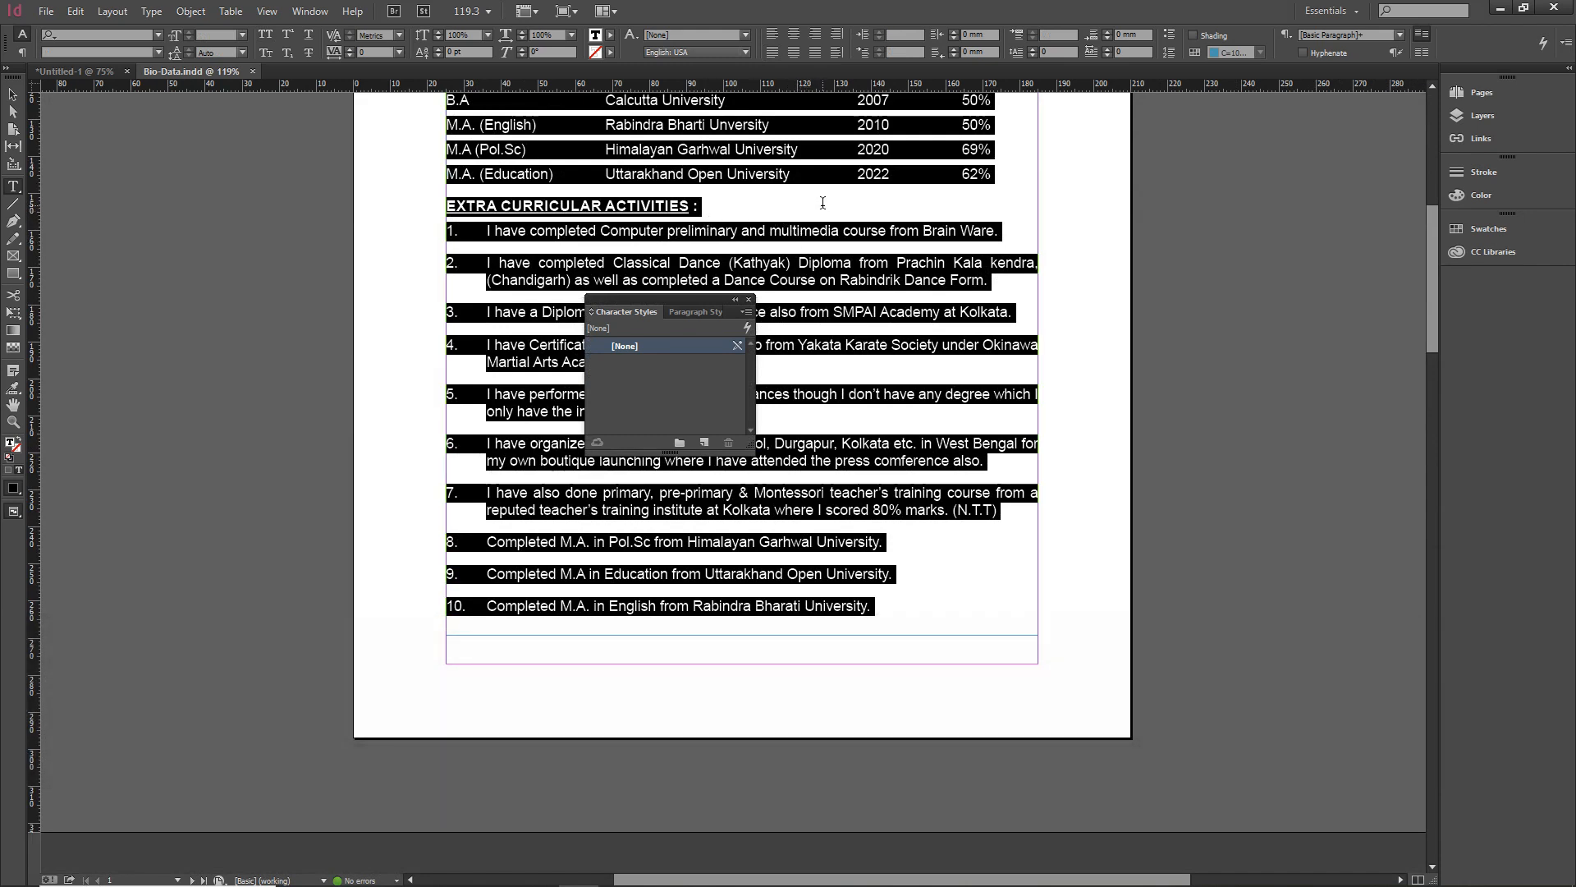
Step: In Untitled-1, create a text frame about 185 × 272 mm filling the page margins and paste the copied resume text into it
{"action": "left_click", "coordinate": [87, 72]}
{"action": "left_click_drag", "start_coordinate": [673, 298], "coordinate": [392, 252]}
{"action": "left_click_drag", "start_coordinate": [521, 182], "coordinate": [950, 809]}
{"action": "key", "text": "ctrl+v"}
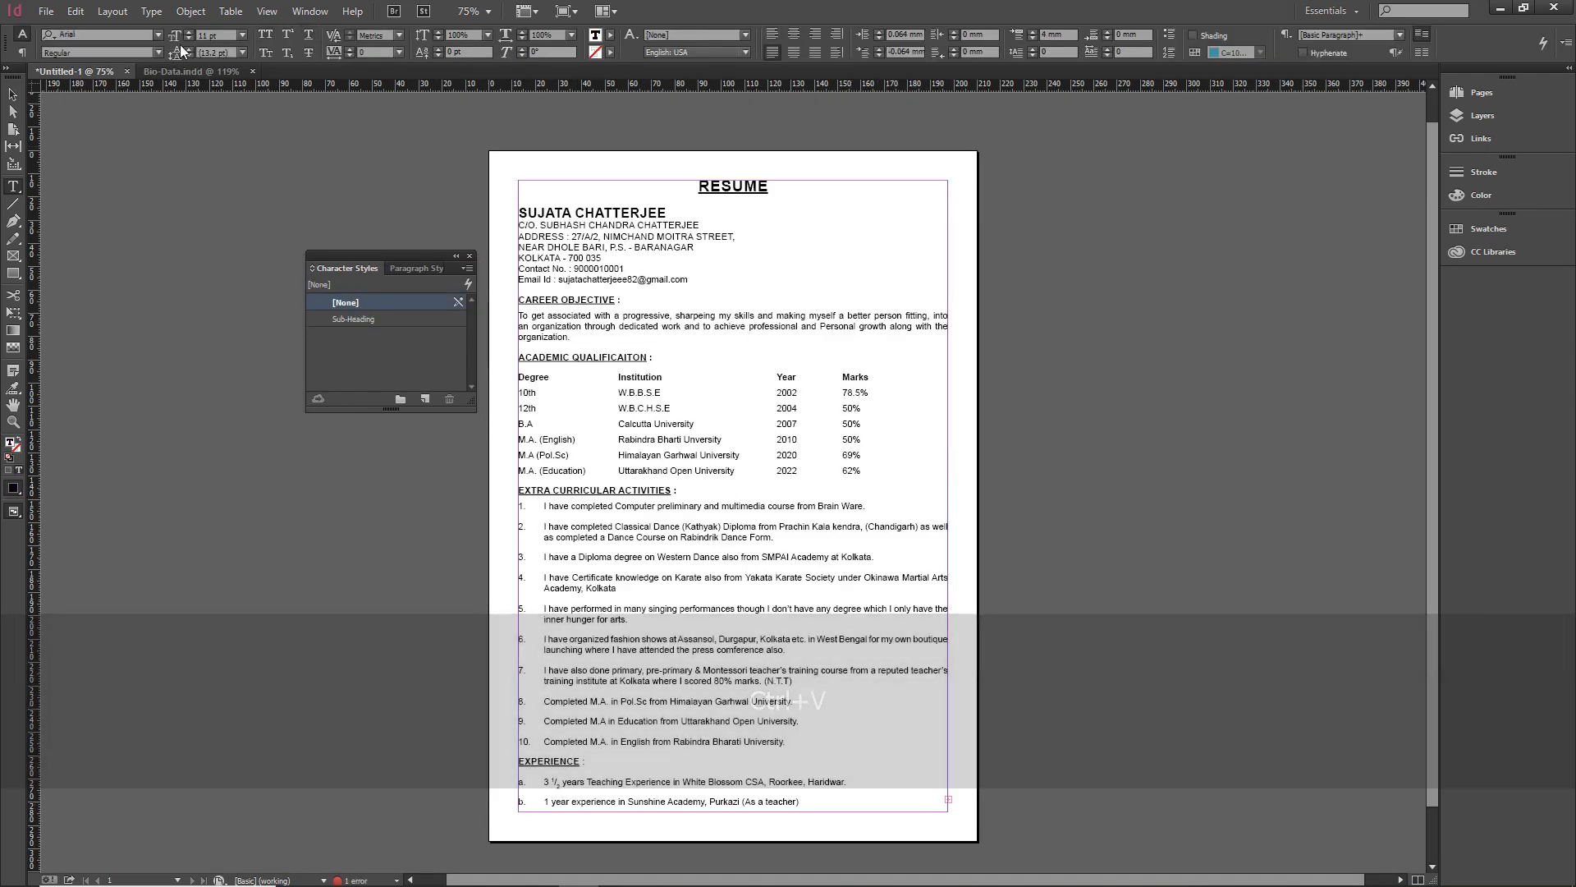
Step: Add a page to Untitled-1 and return to page 1
{"action": "left_click", "coordinate": [115, 11]}
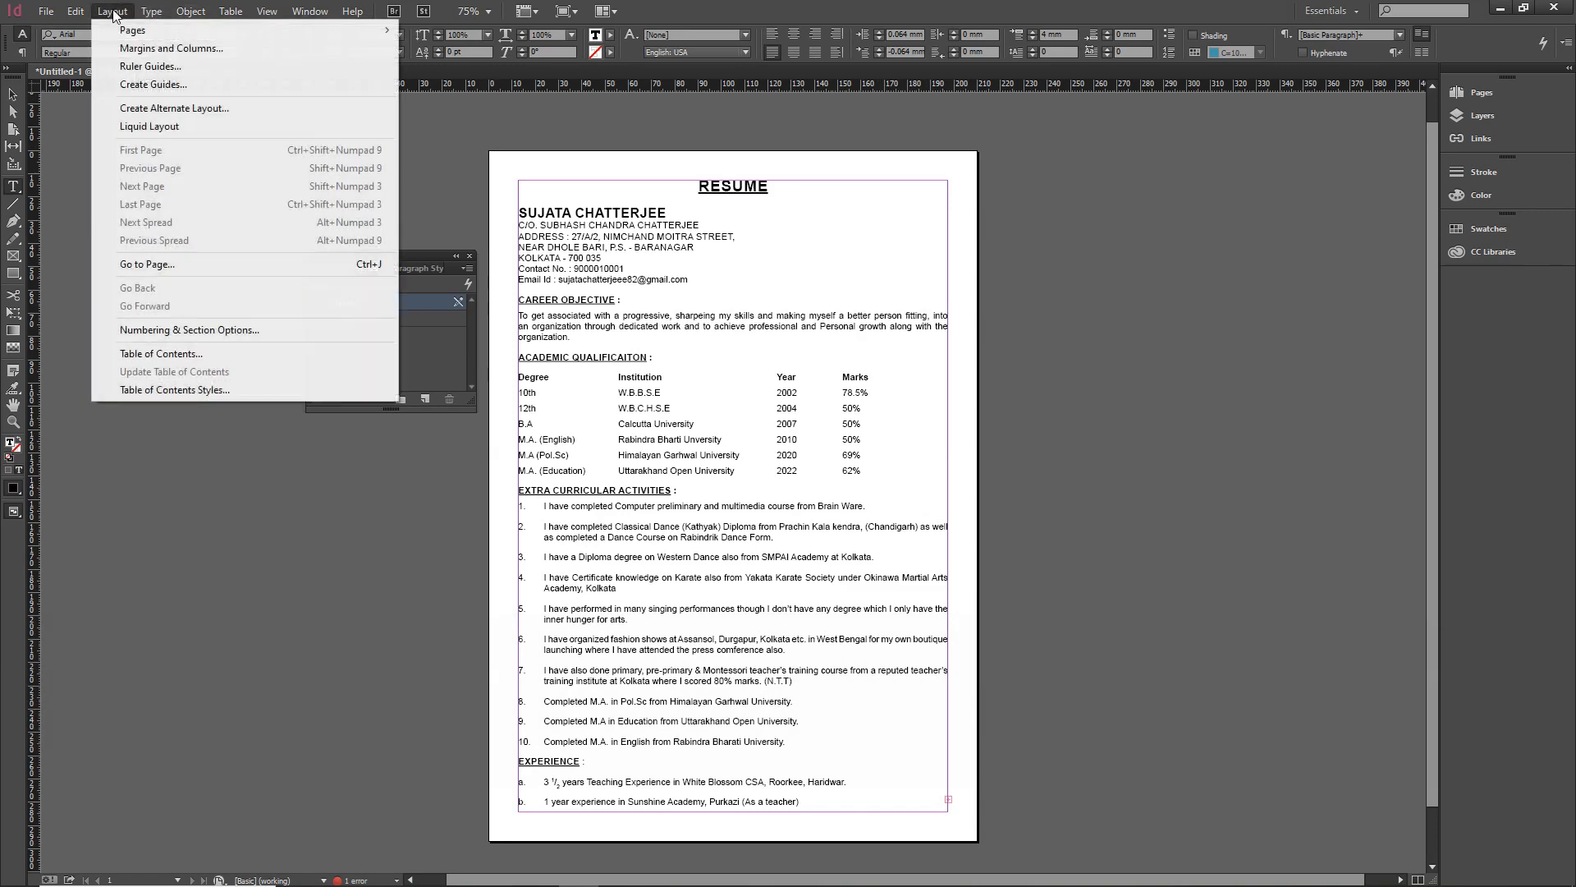
{"action": "mouse_move", "coordinate": [160, 27]}
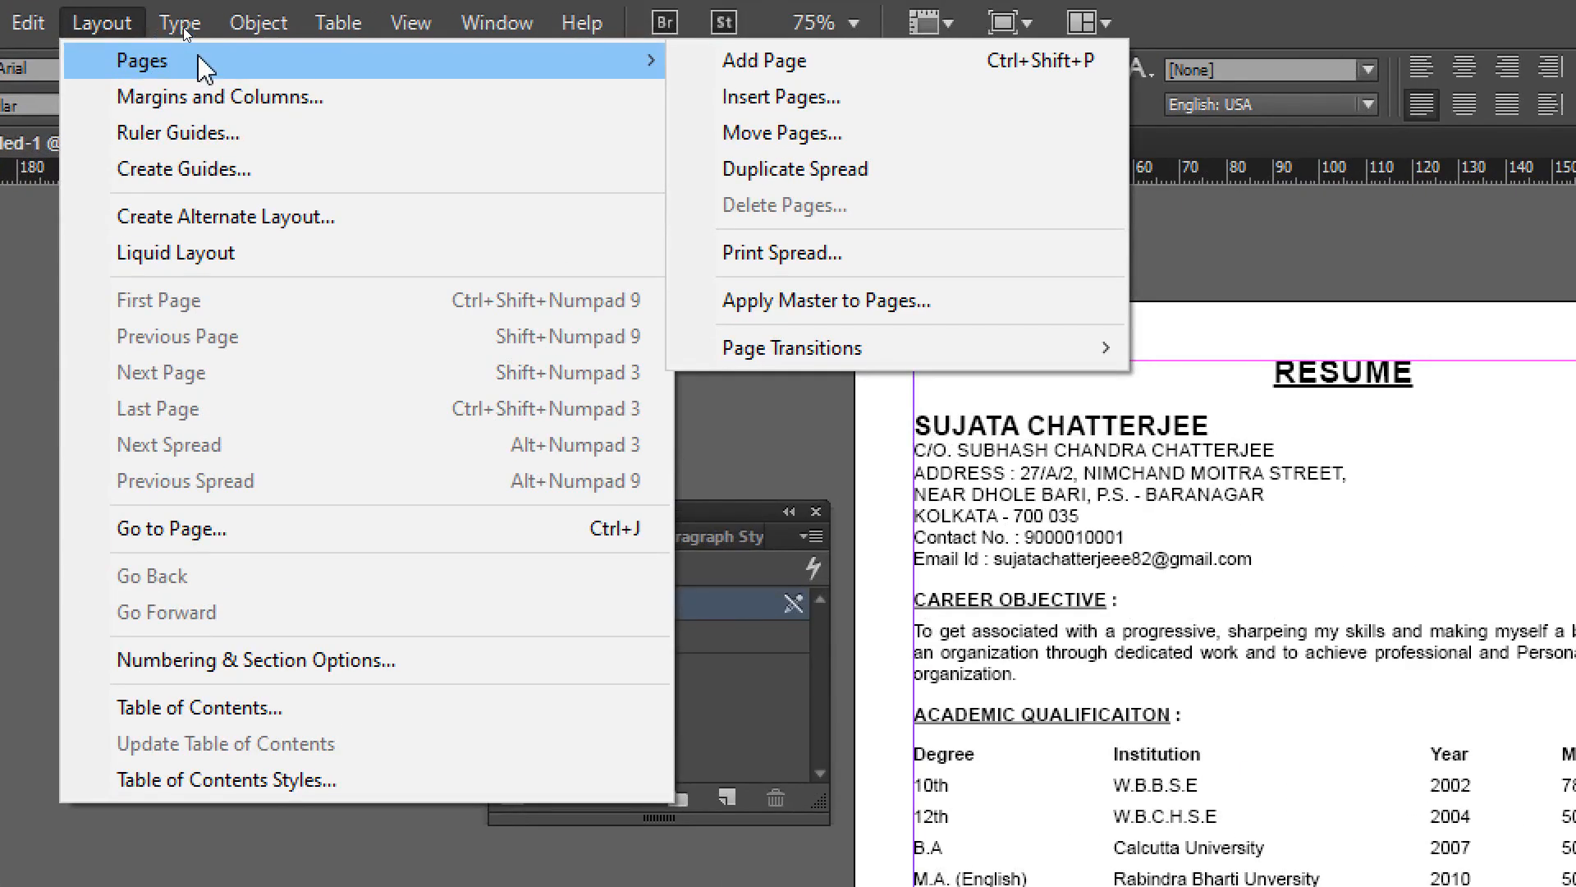
{"action": "left_click", "coordinate": [791, 70]}
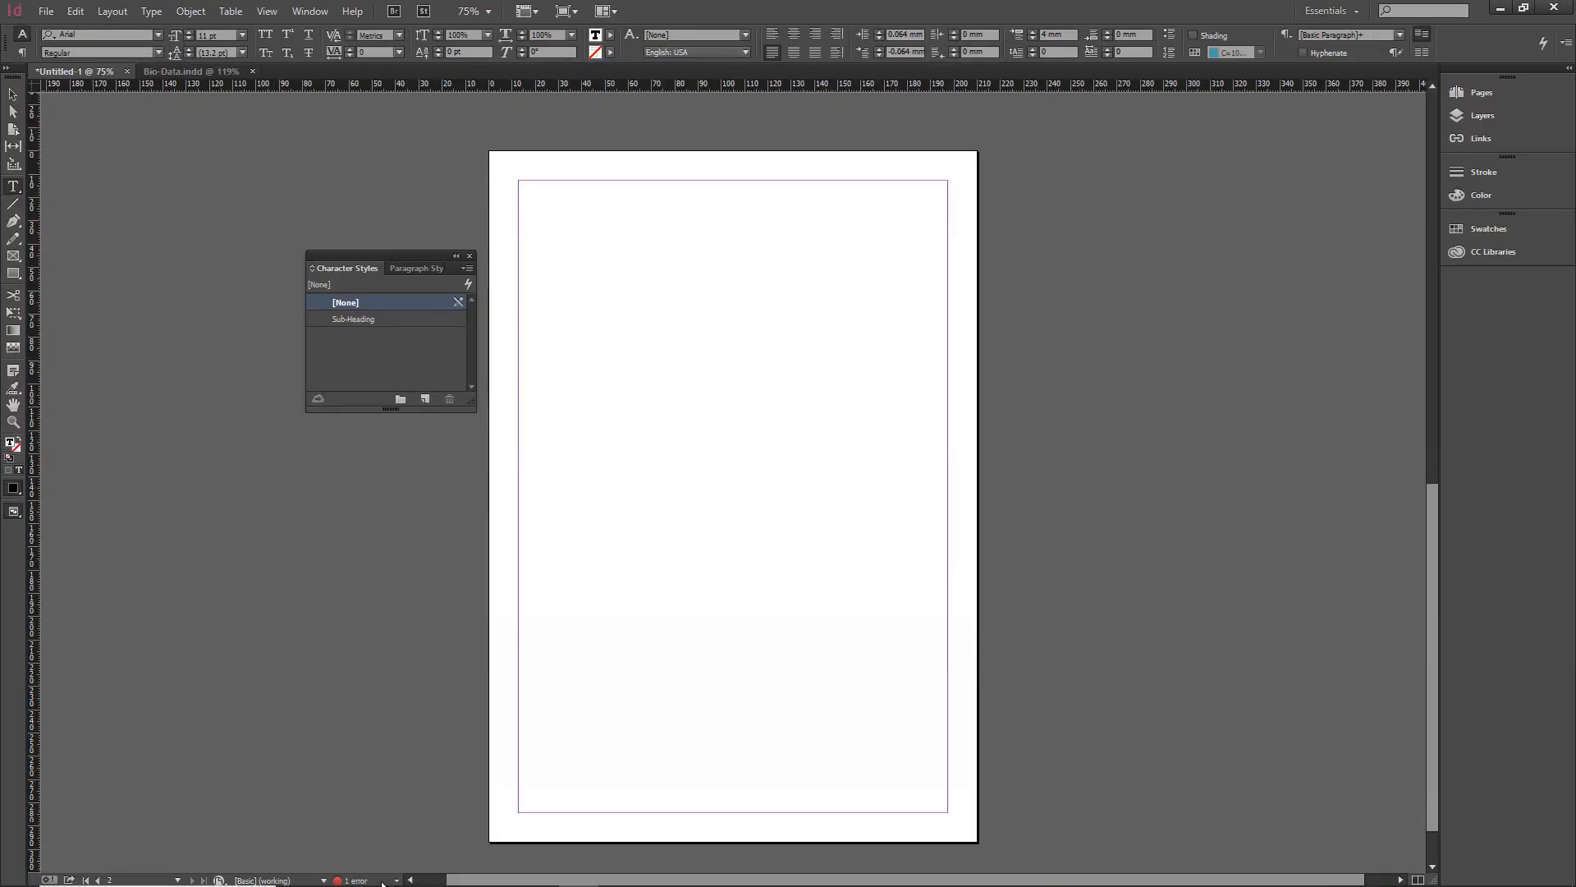
{"action": "left_click", "coordinate": [178, 879]}
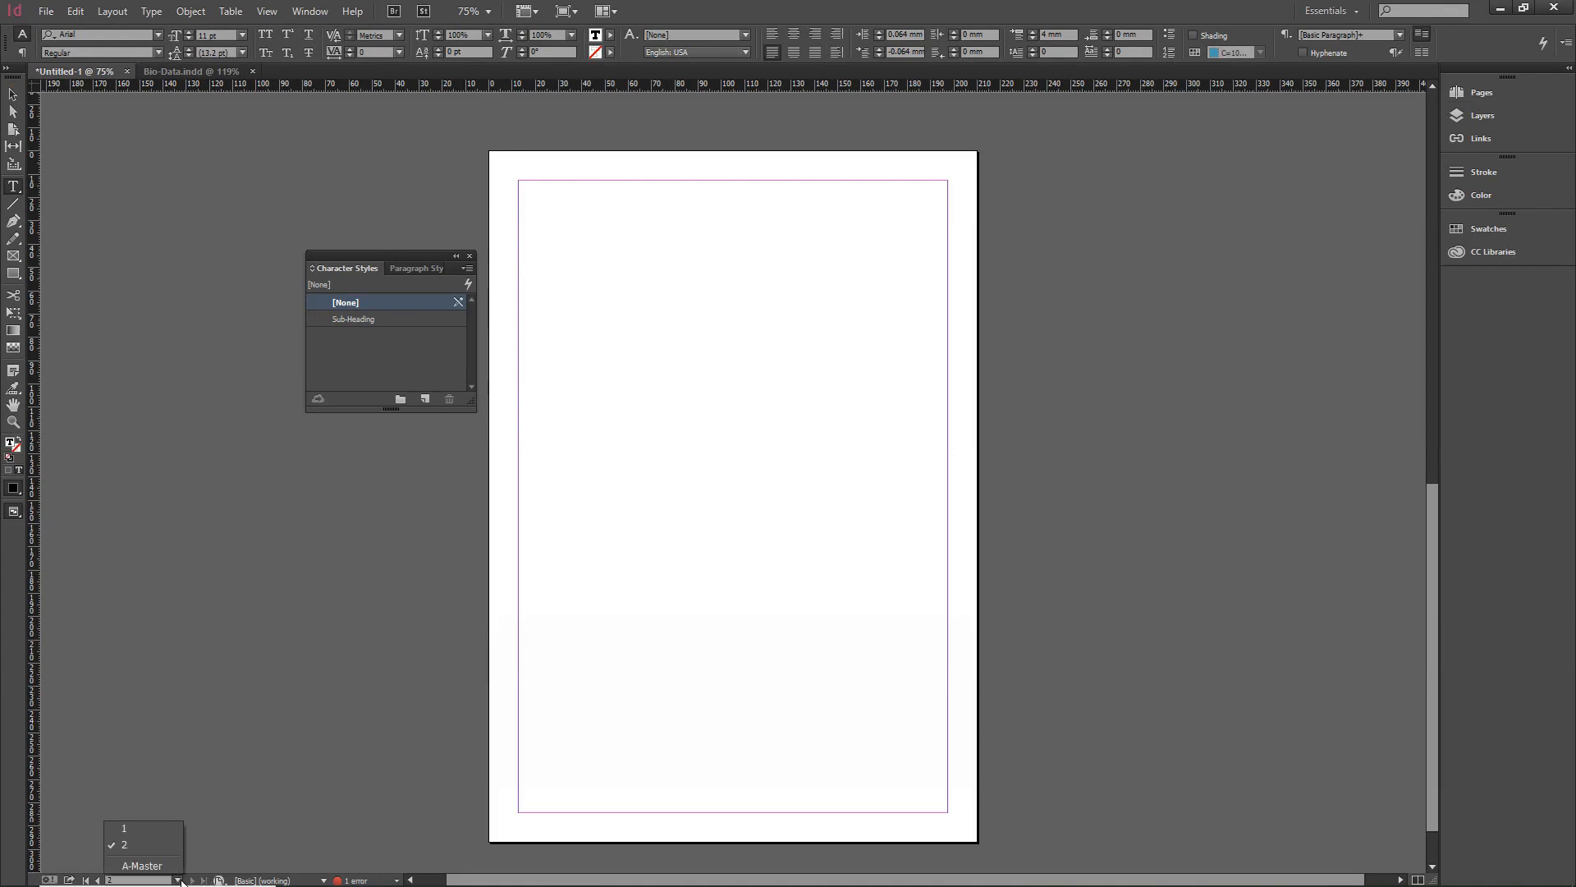
{"action": "left_click", "coordinate": [131, 829]}
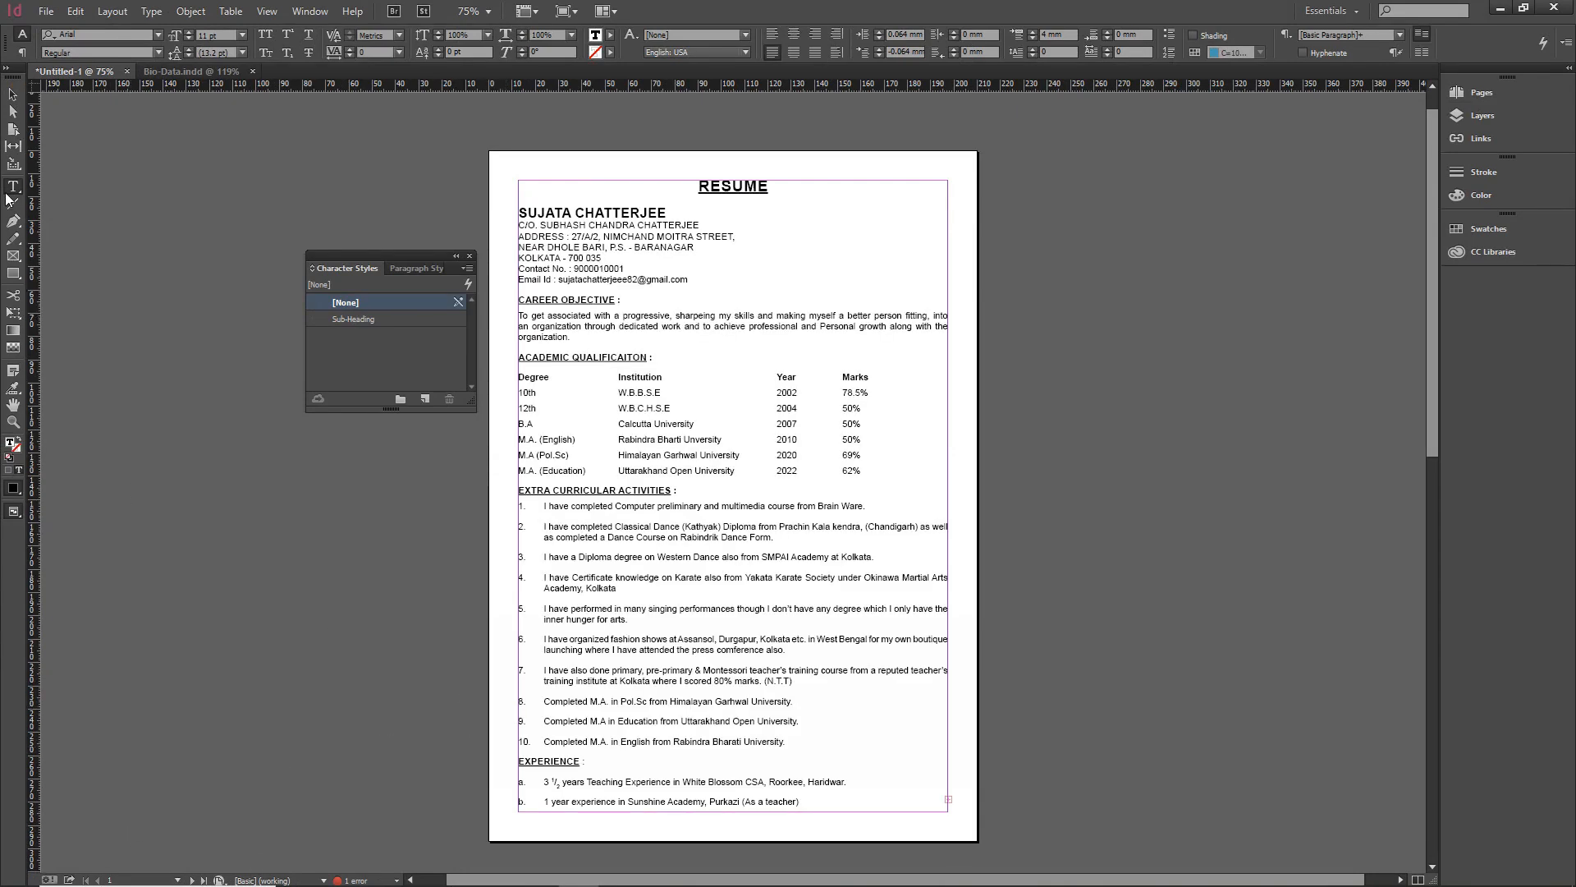
Step: Flow the overset resume text from page 1 into a linked frame about 185 × 272 mm filling page 2's margins
{"action": "left_click", "coordinate": [12, 96]}
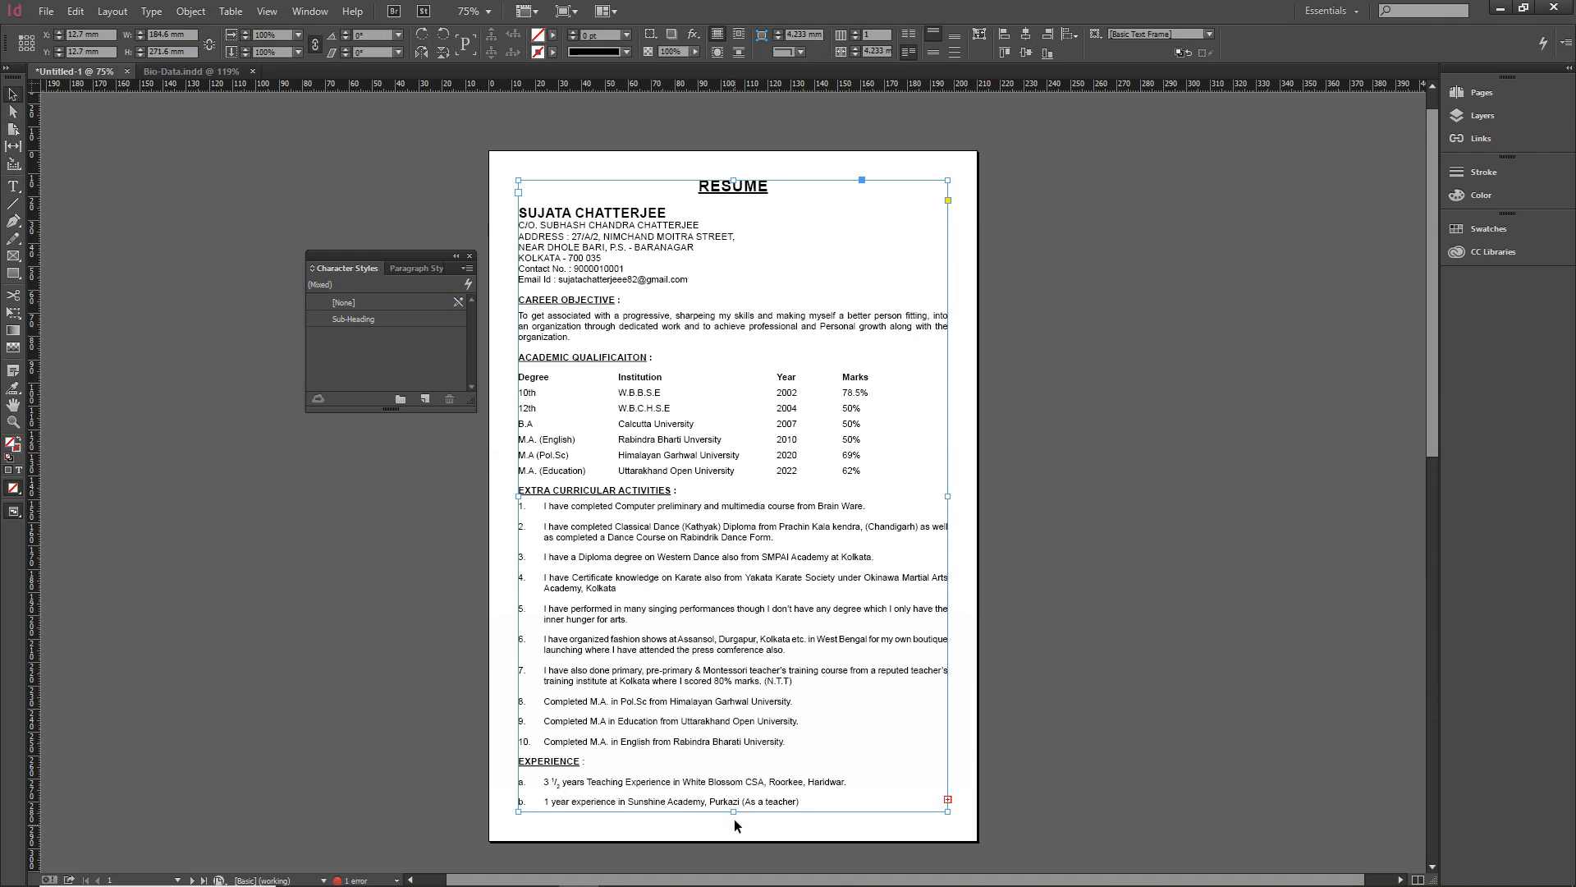
{"action": "left_click", "coordinate": [949, 799]}
{"action": "key", "text": "Page_Down"}
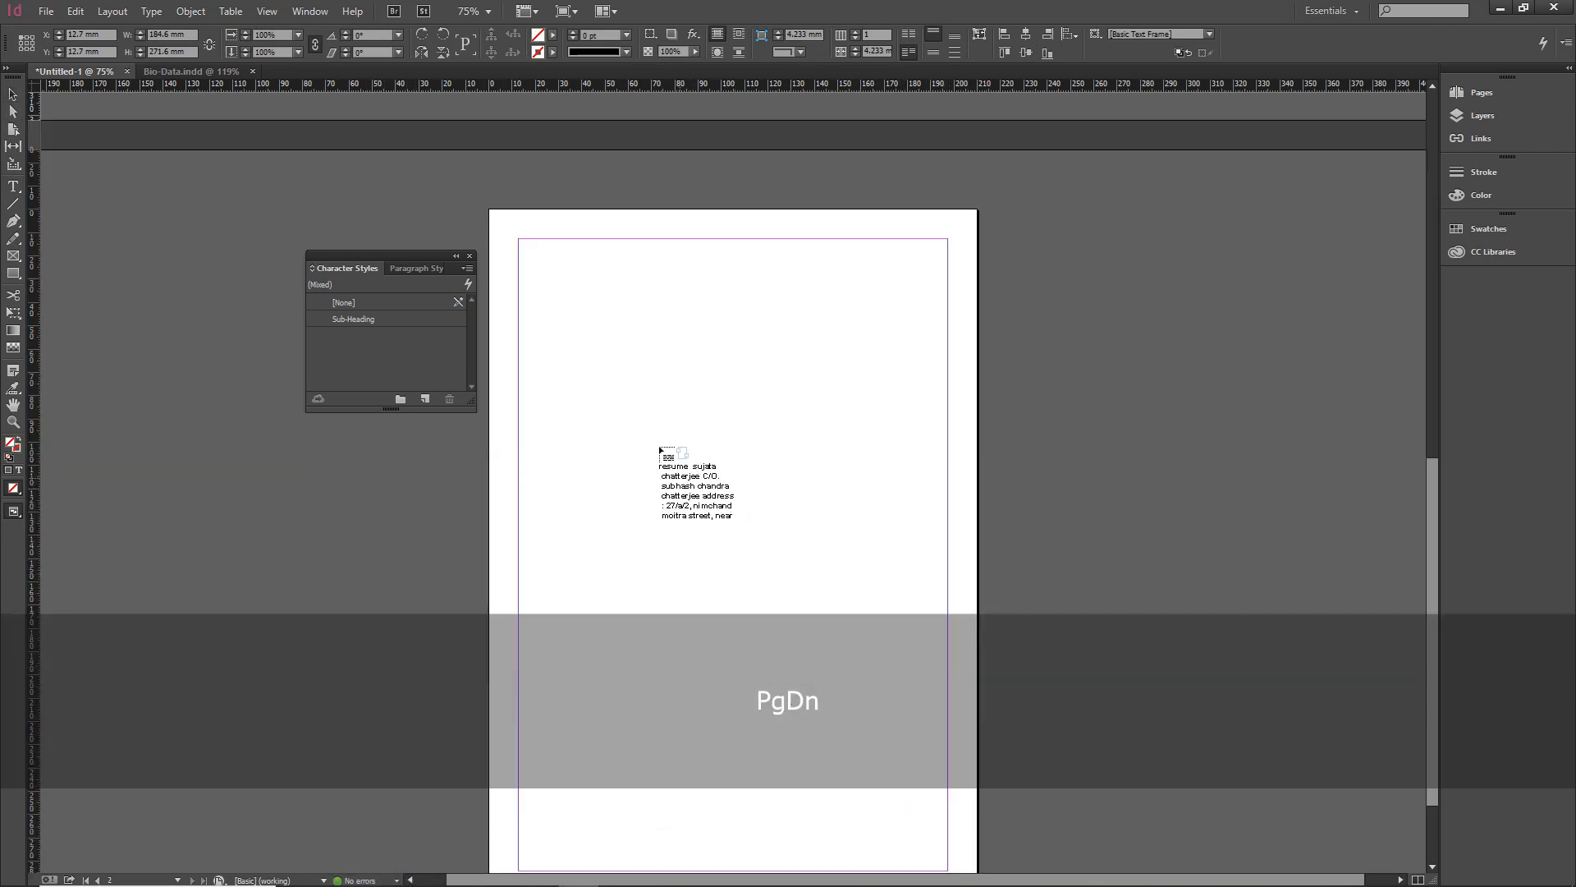
{"action": "left_click_drag", "start_coordinate": [519, 239], "coordinate": [950, 811]}
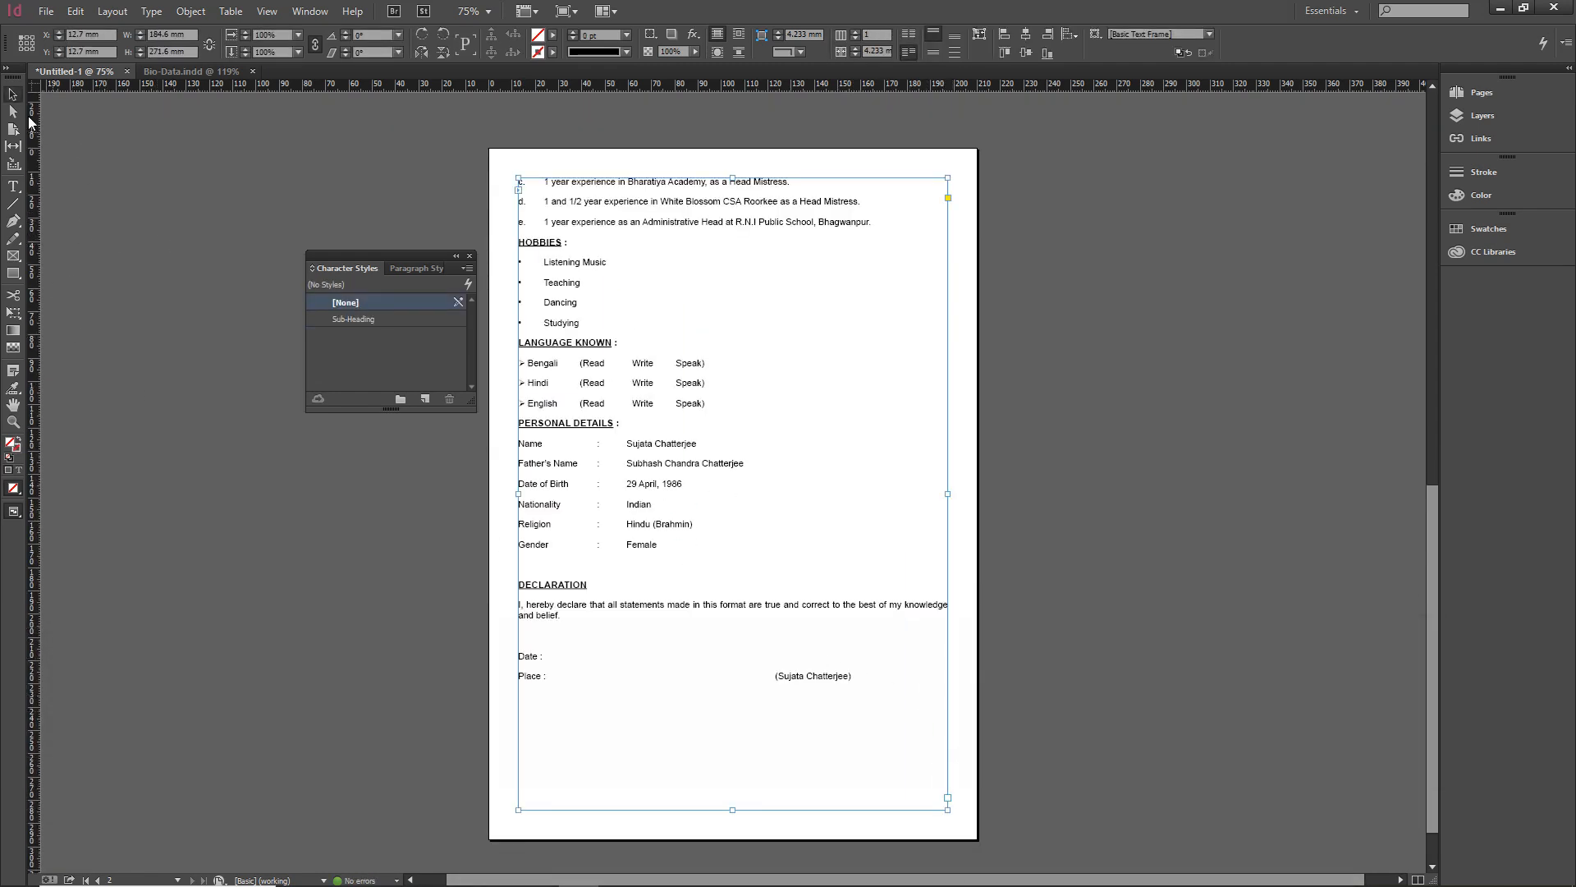
Step: Shorten the page 1 text frame to about 249 mm high so the EXPERIENCE section moves to page 2
{"action": "key", "text": "Page_Up"}
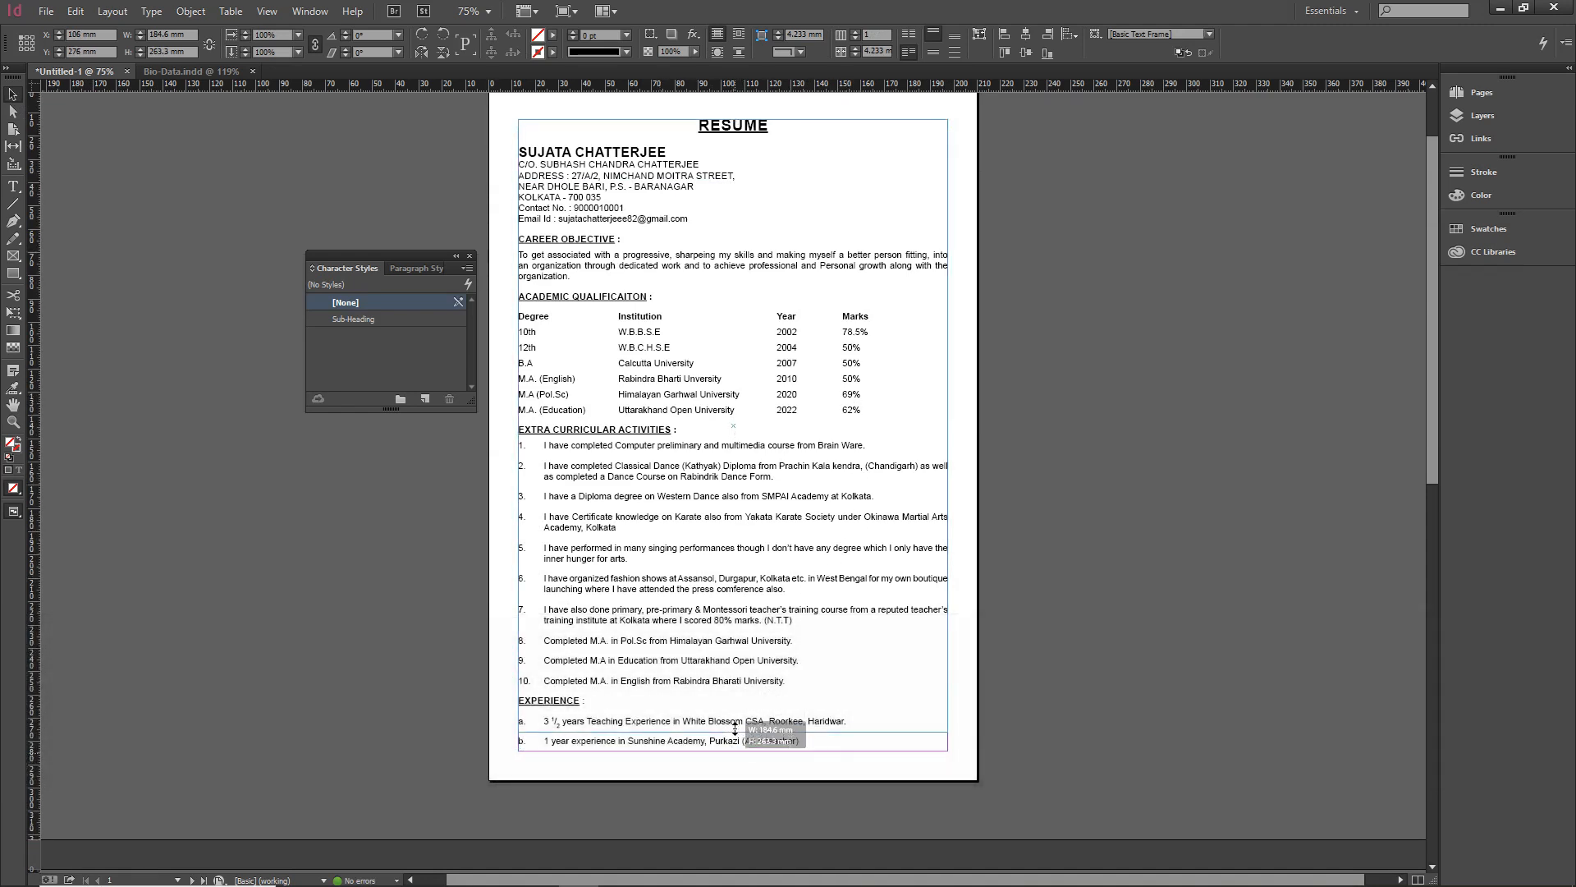
{"action": "left_click_drag", "start_coordinate": [733, 749], "coordinate": [734, 699]}
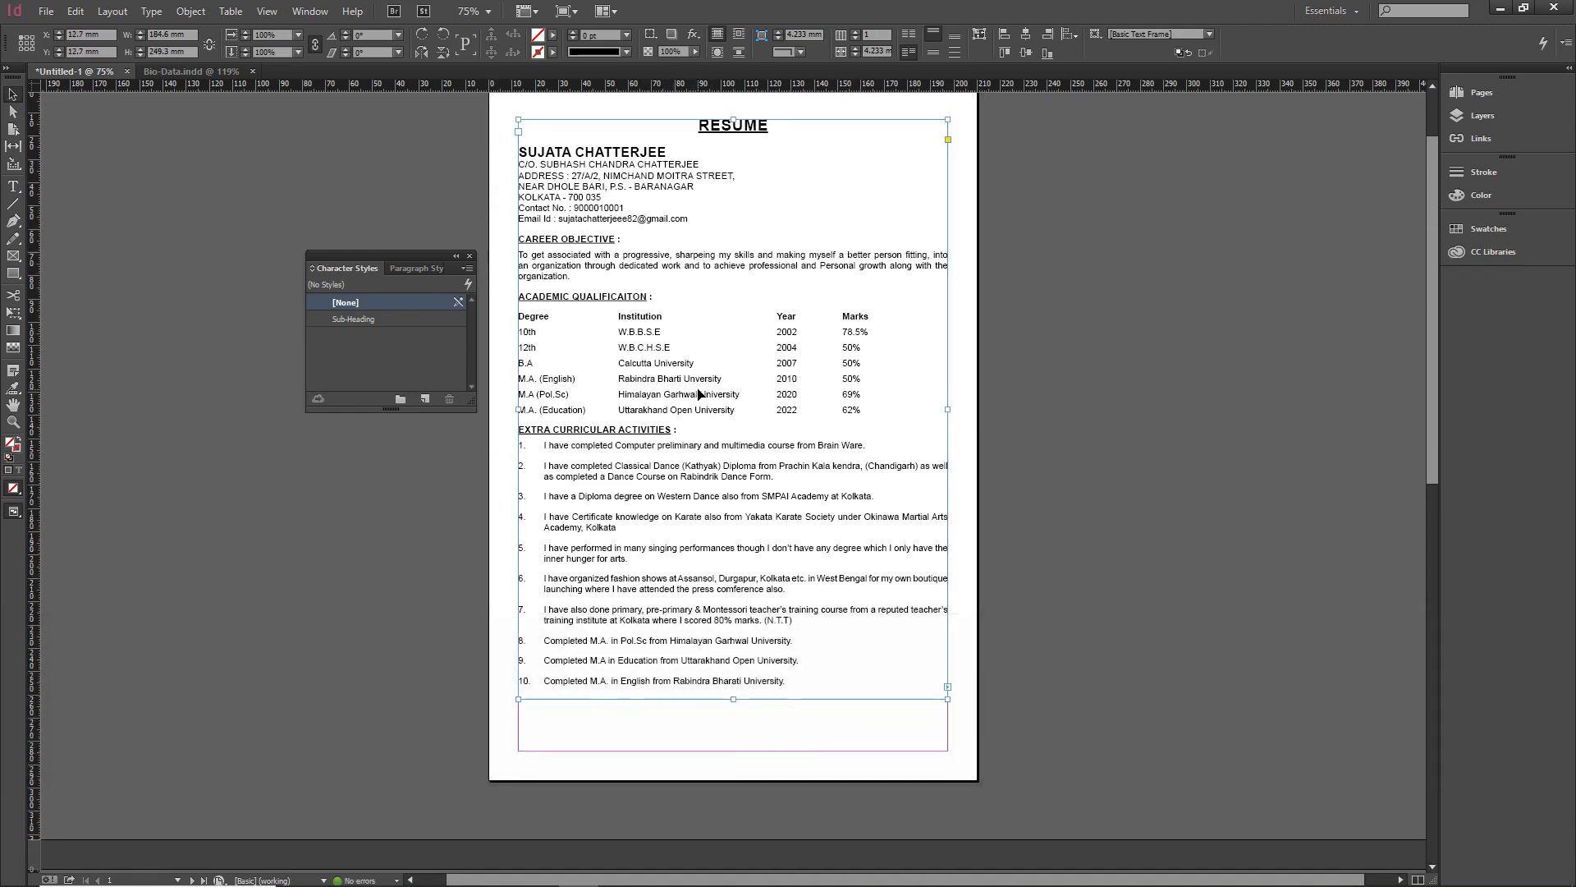
{"action": "left_click", "coordinate": [1107, 335]}
Step: Apply the Sub-Heading character style to the whole CAREER OBJECTIVE heading, including its colon
{"action": "key", "text": "ctrl+space"}
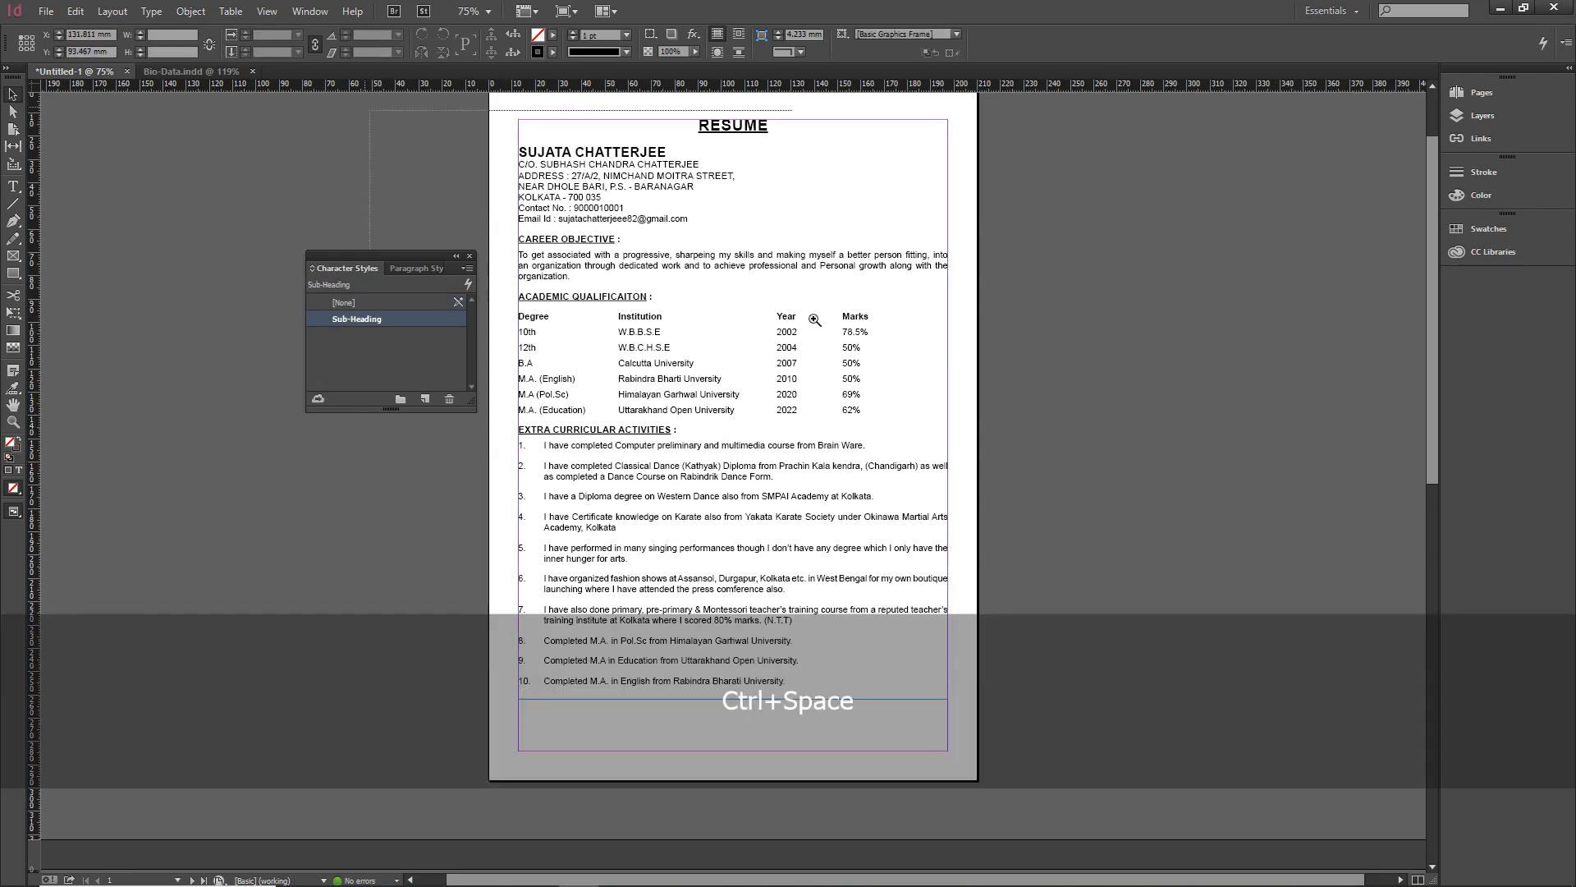
{"action": "left_click_drag", "start_coordinate": [858, 121], "coordinate": [487, 355]}
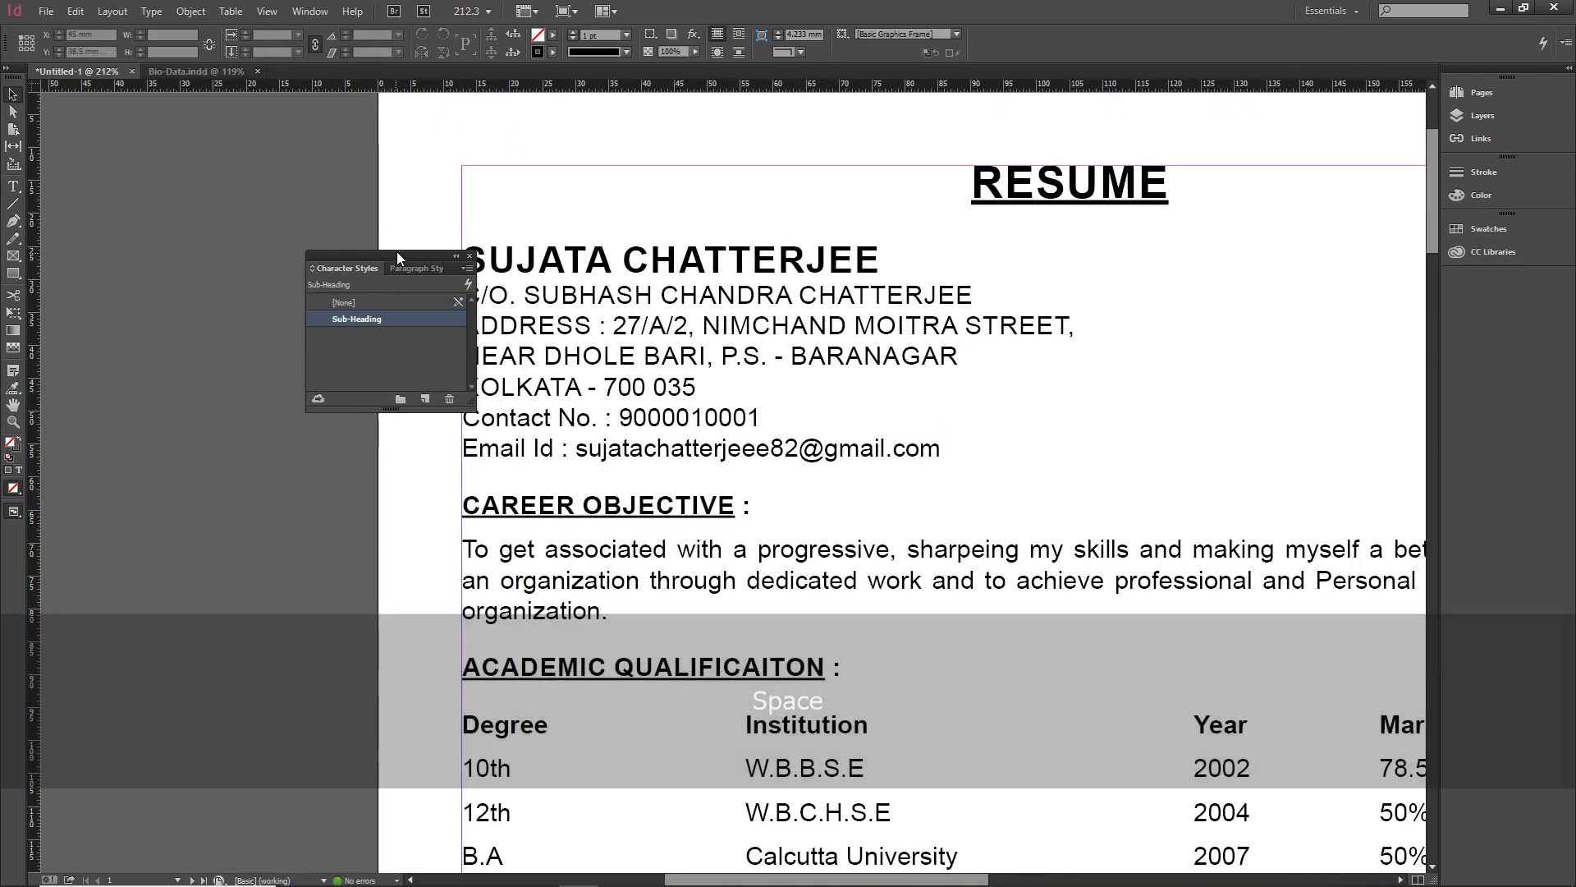
{"action": "left_click_drag", "start_coordinate": [400, 252], "coordinate": [262, 250]}
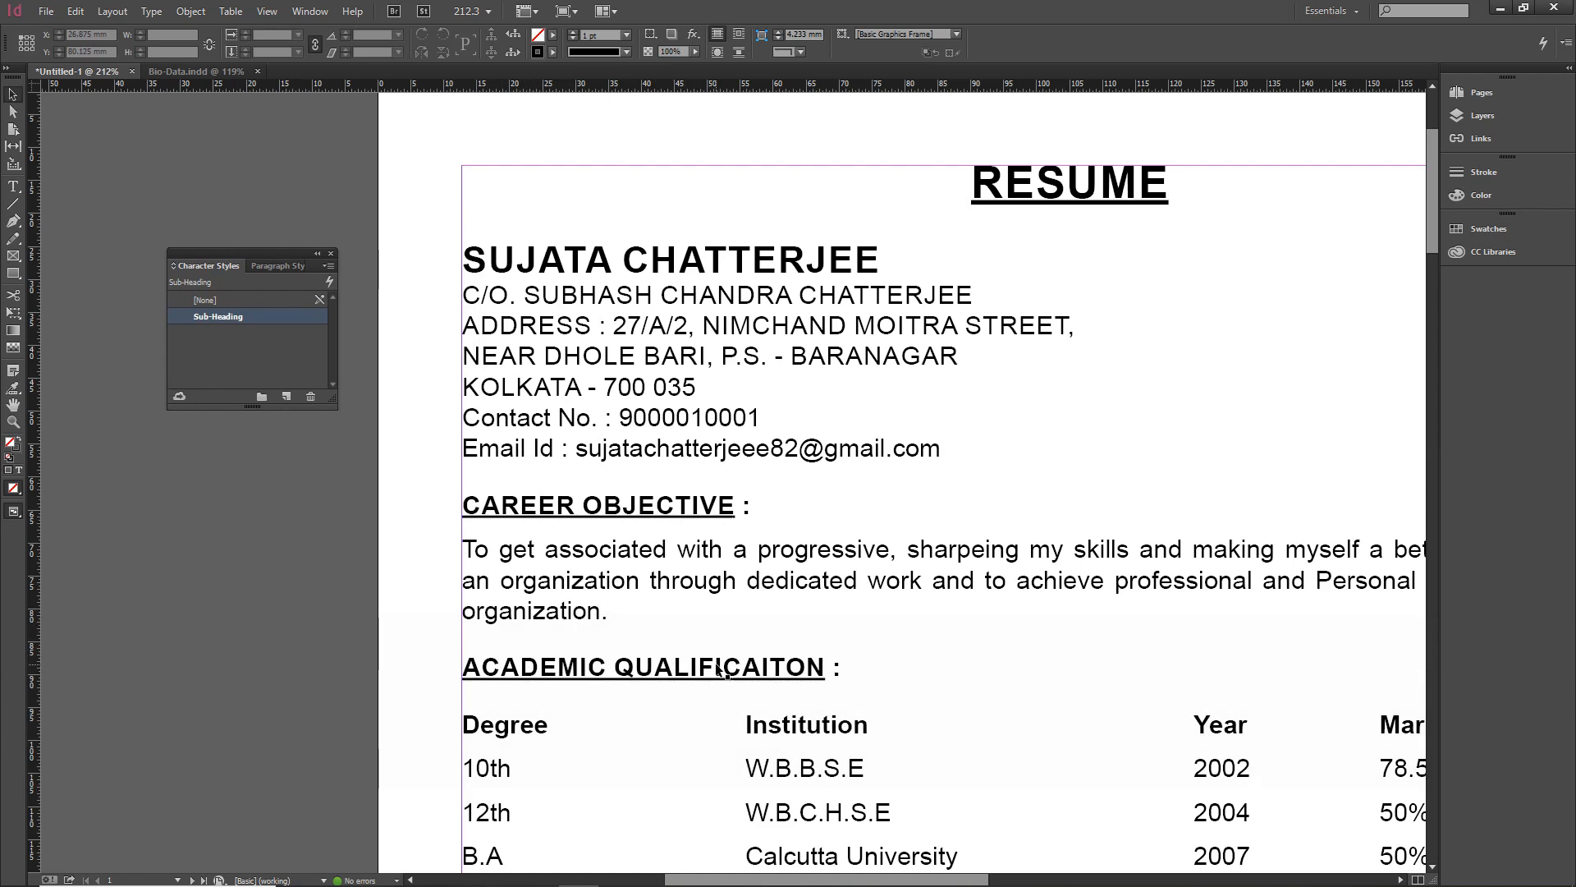
{"action": "left_click", "coordinate": [13, 186]}
{"action": "left_click_drag", "start_coordinate": [502, 505], "coordinate": [655, 505]}
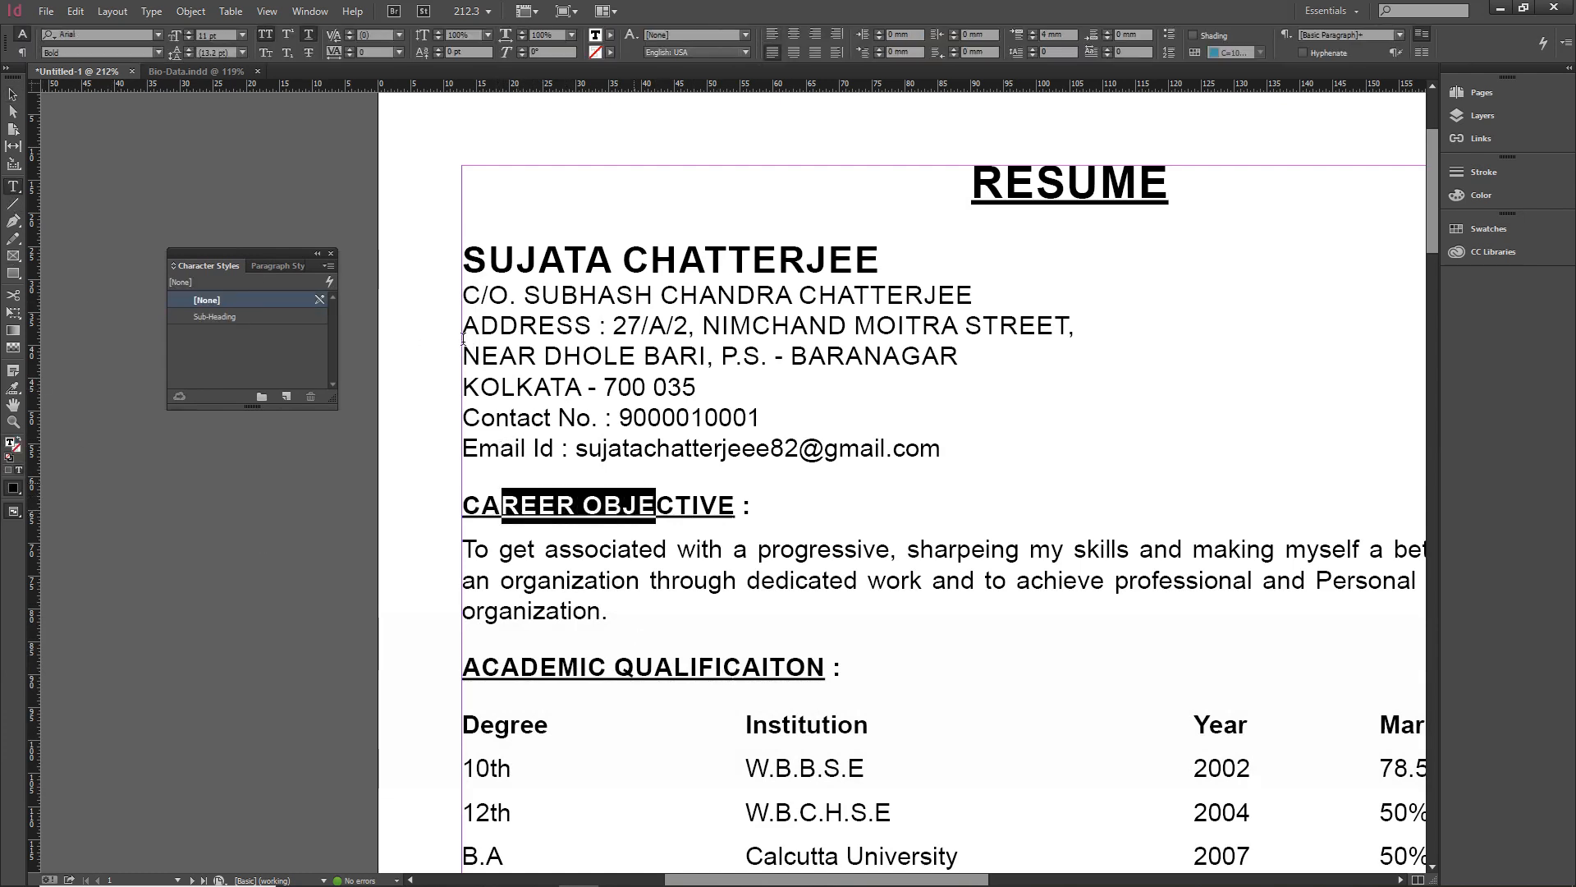
{"action": "key", "text": "ctrl"}
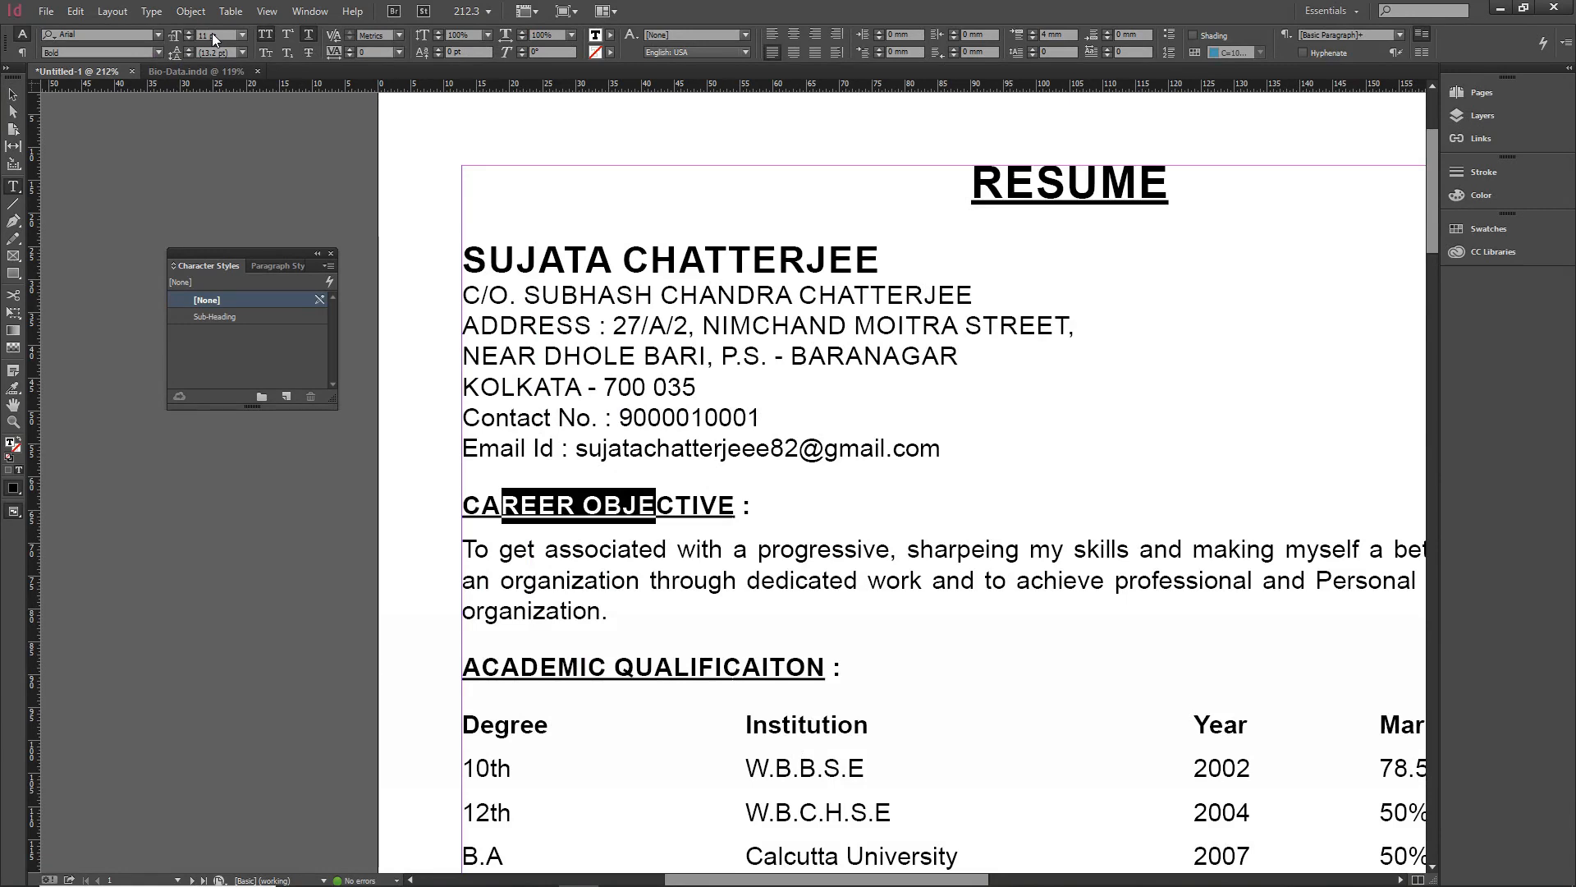
{"action": "left_click", "coordinate": [751, 505]}
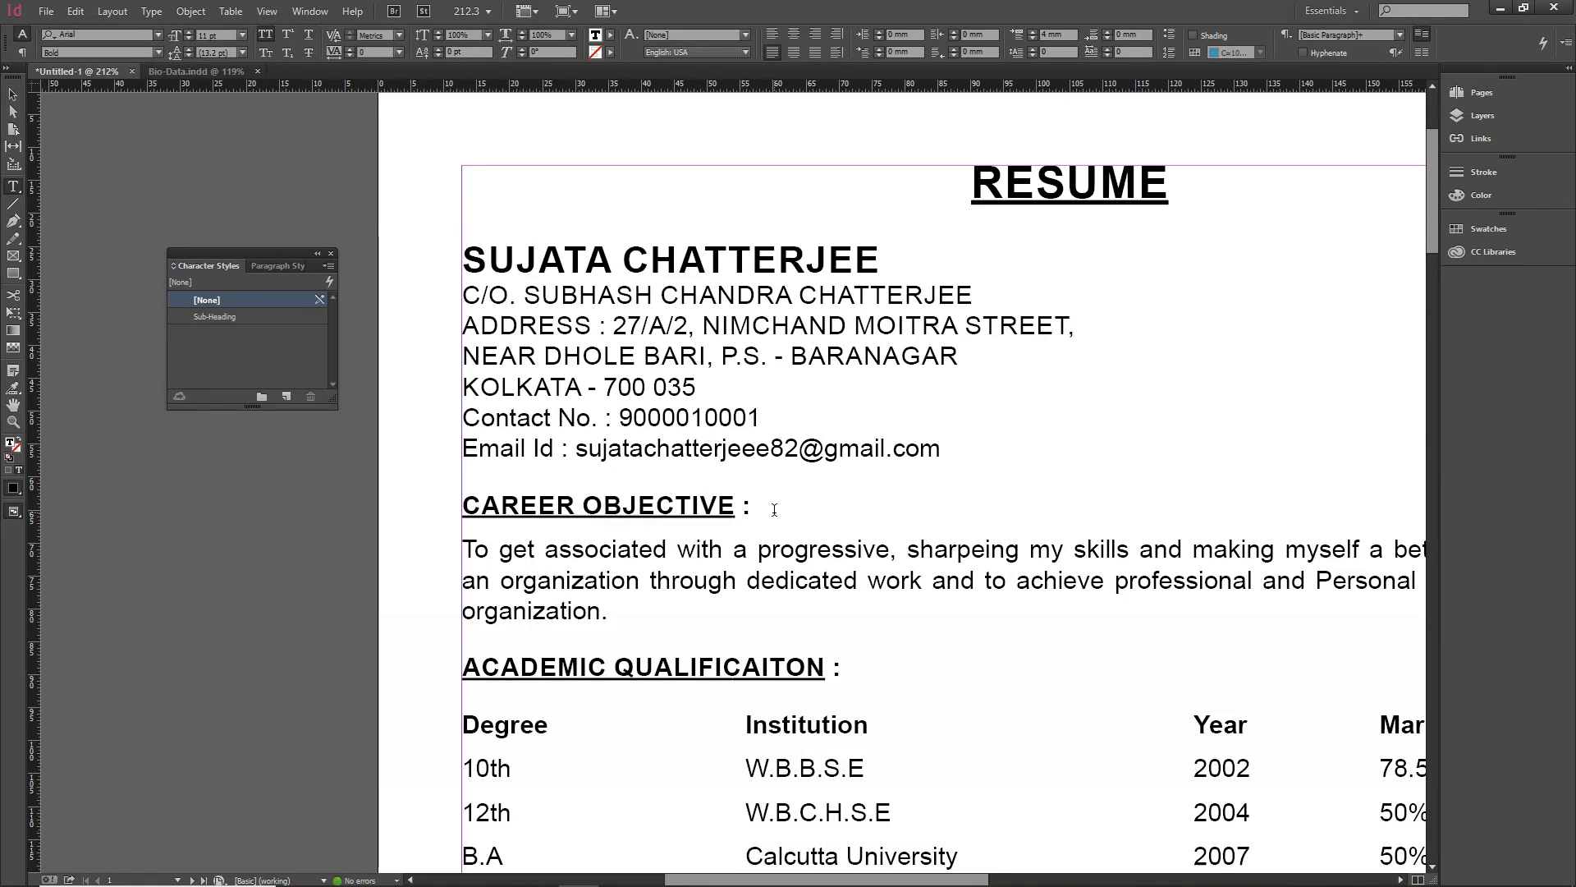
{"action": "left_click_drag", "start_coordinate": [750, 505], "coordinate": [462, 500]}
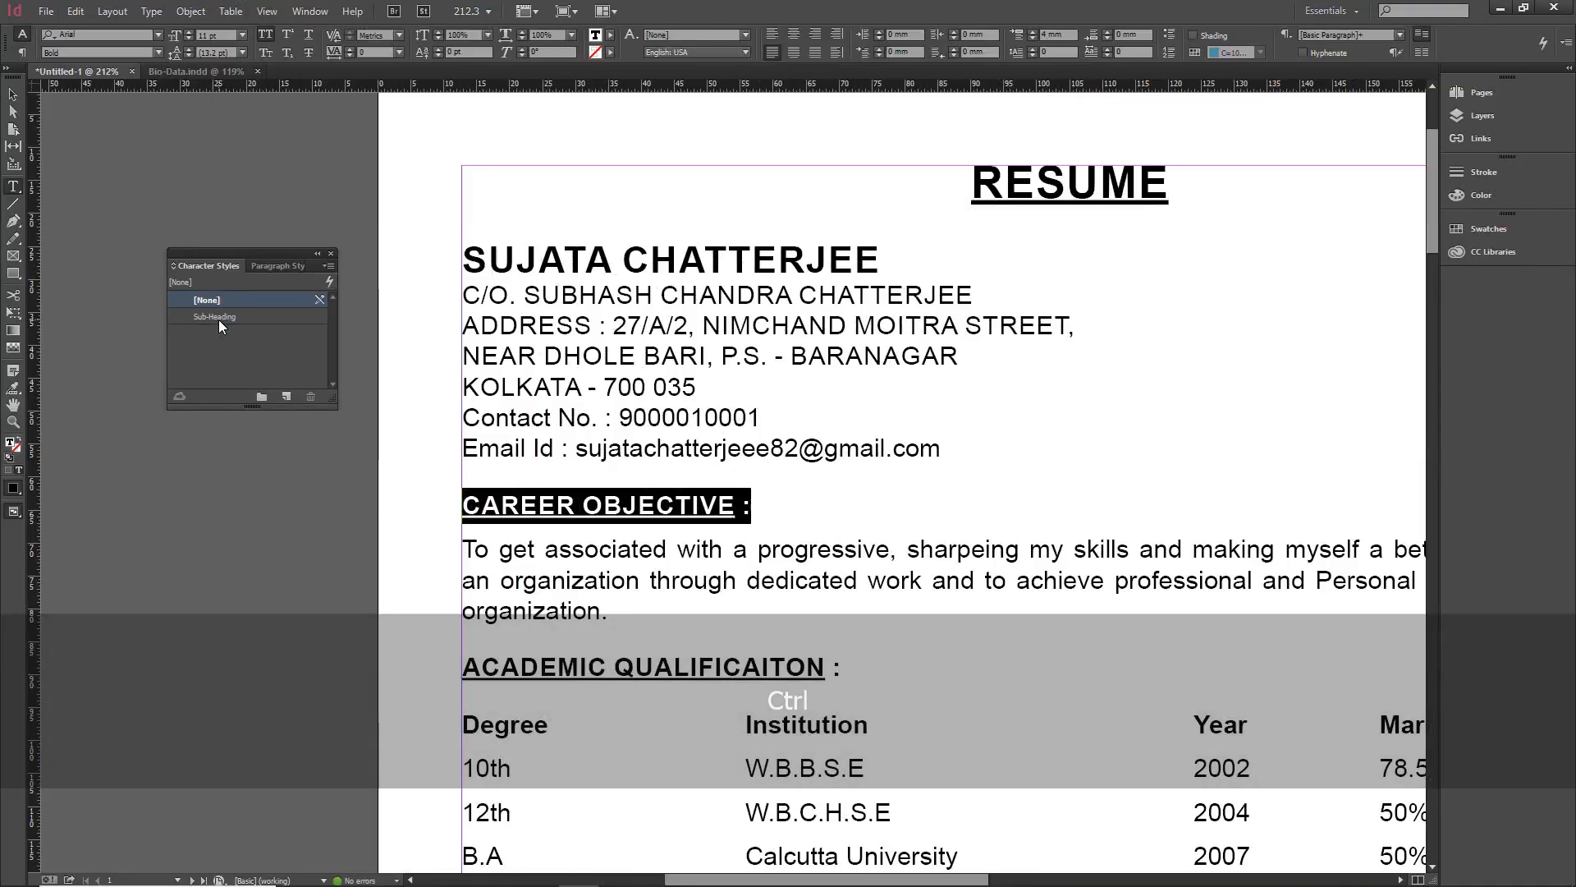
{"action": "left_click", "coordinate": [219, 317]}
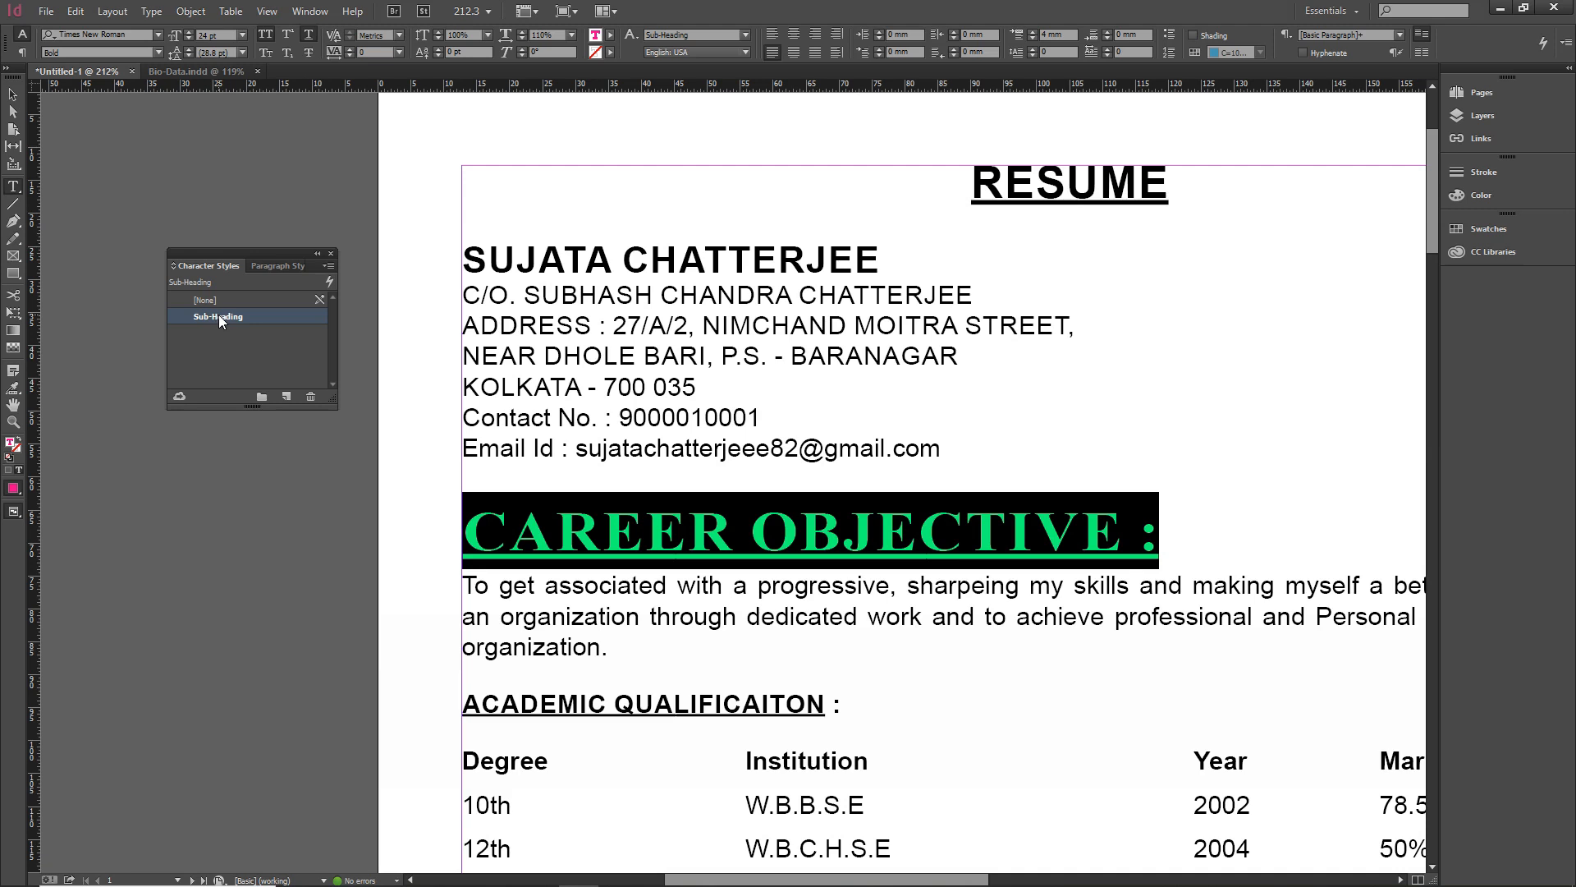
Step: Undo the Sub-Heading style on the CAREER OBJECTIVE heading
{"action": "key", "text": "ctrl+s"}
{"action": "key", "text": "Escape"}
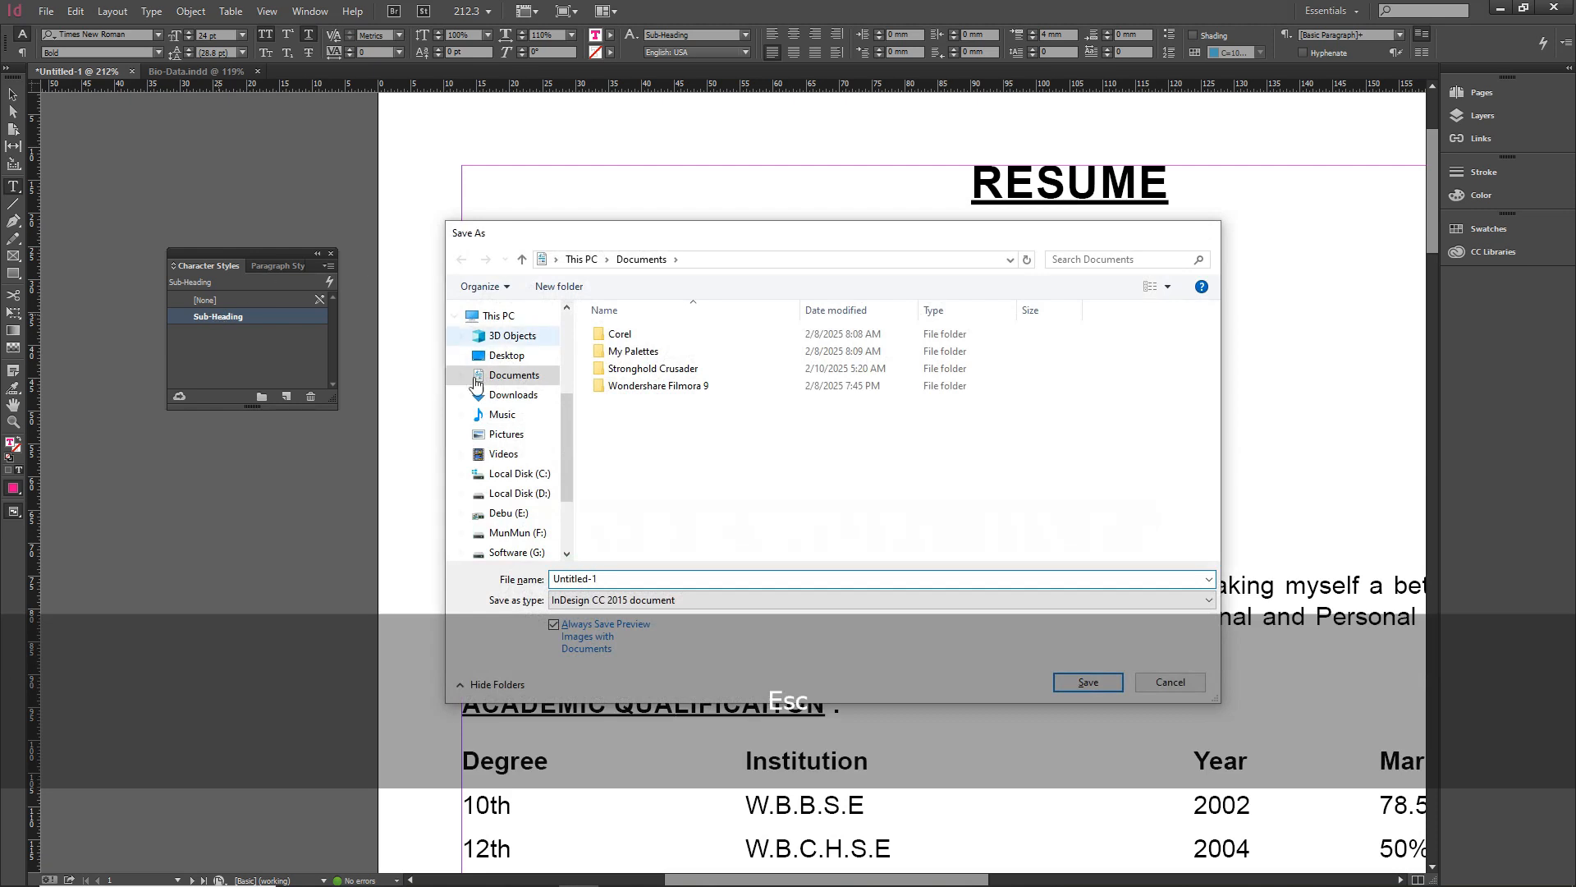
{"action": "left_click", "coordinate": [462, 400]}
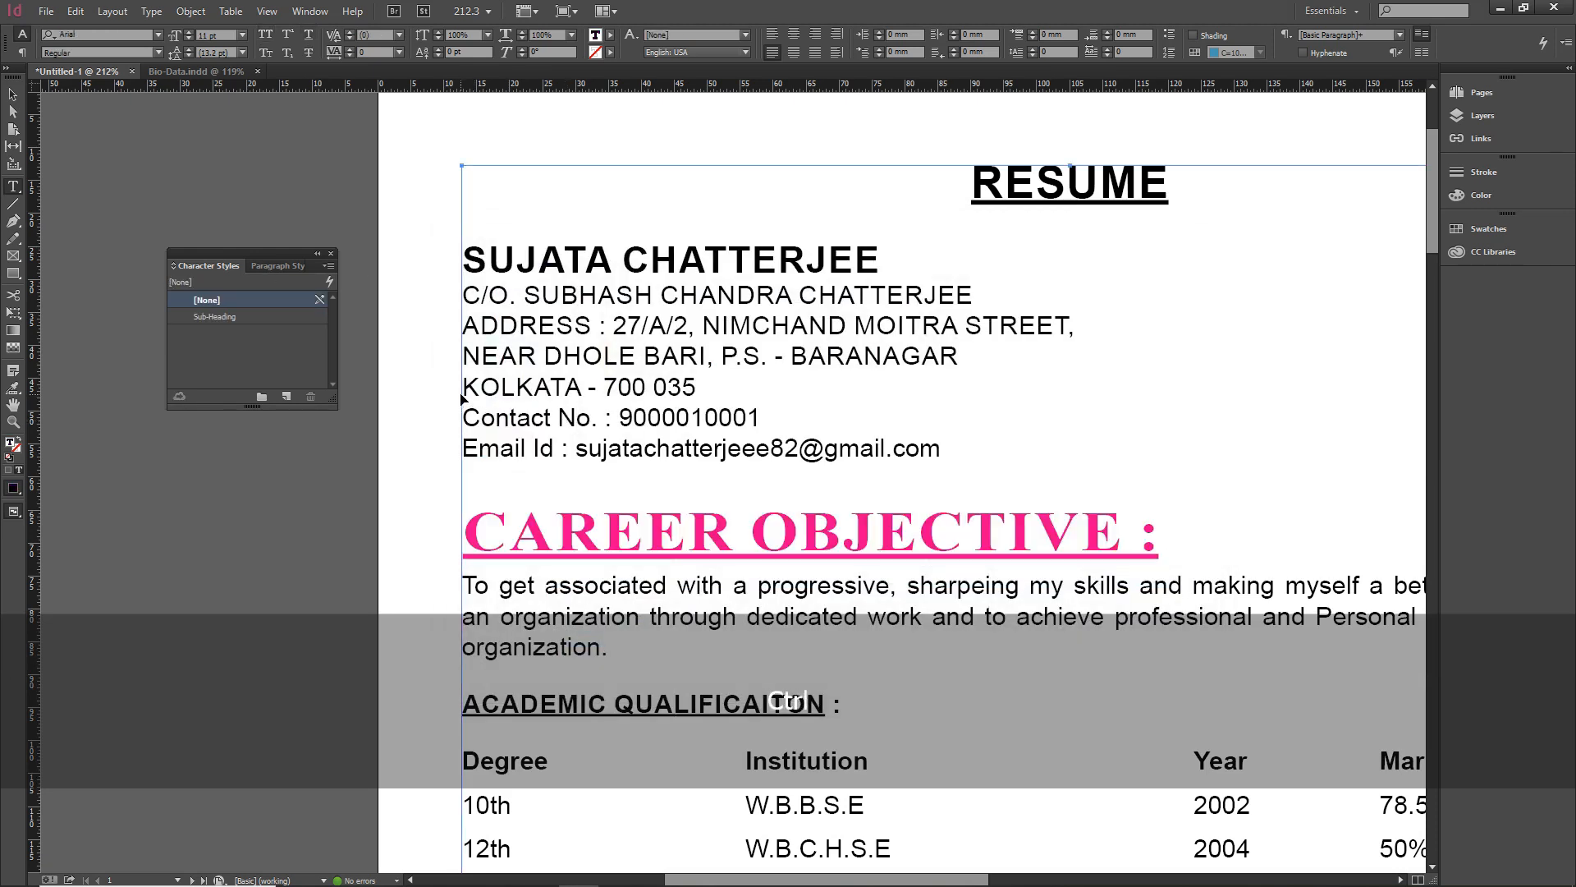
{"action": "key", "text": "ctrl+z"}
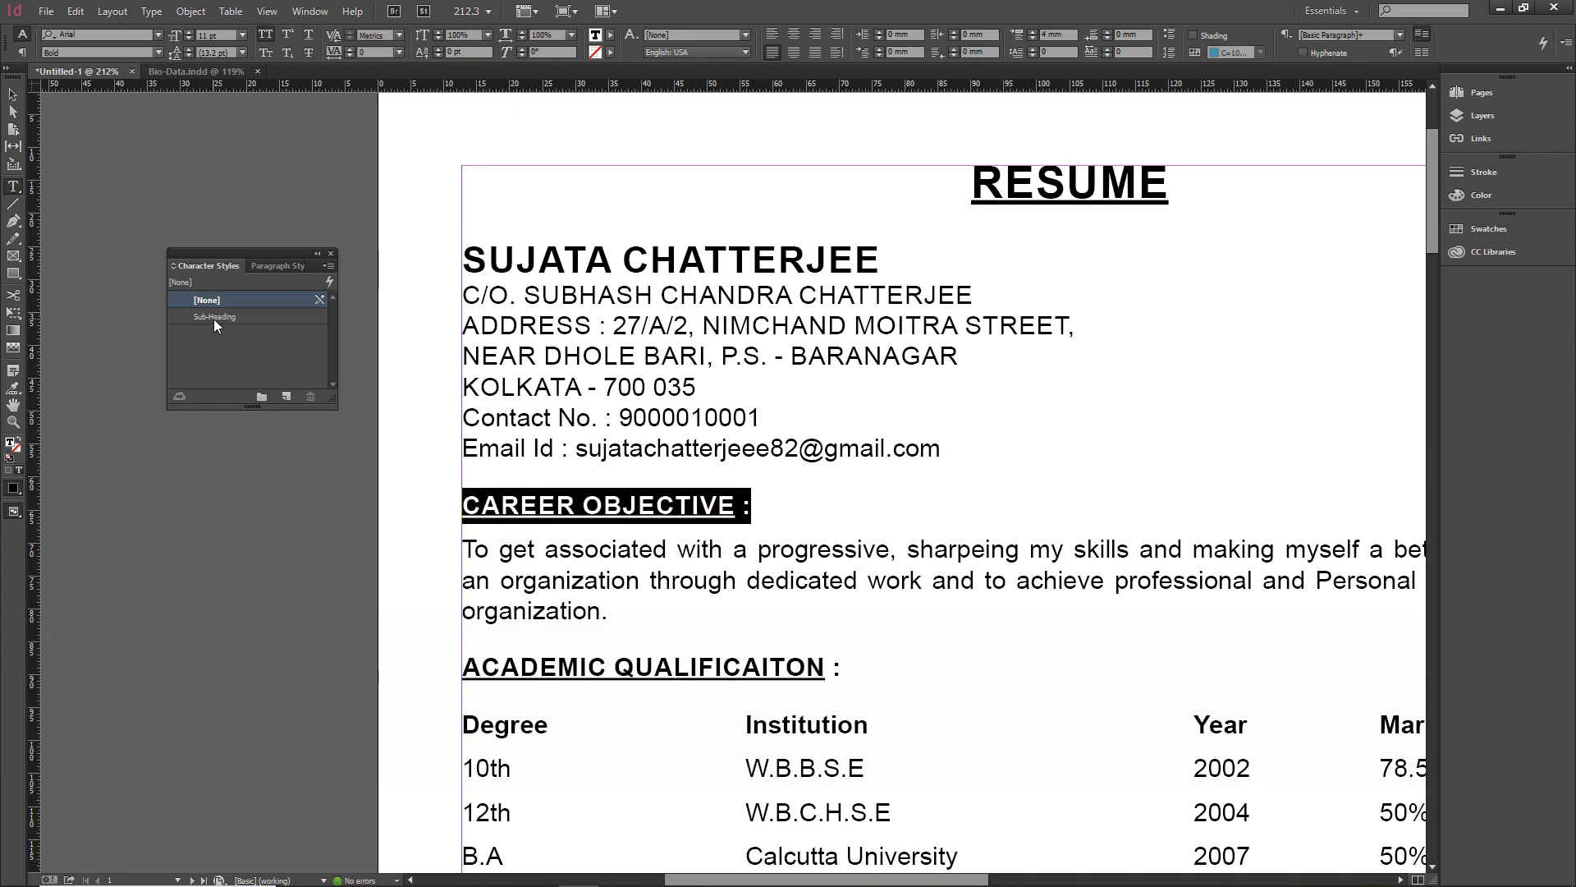
Step: Edit the Sub-Heading character style's basic formats and set its font size to 12 pt
{"action": "right_click", "coordinate": [243, 317]}
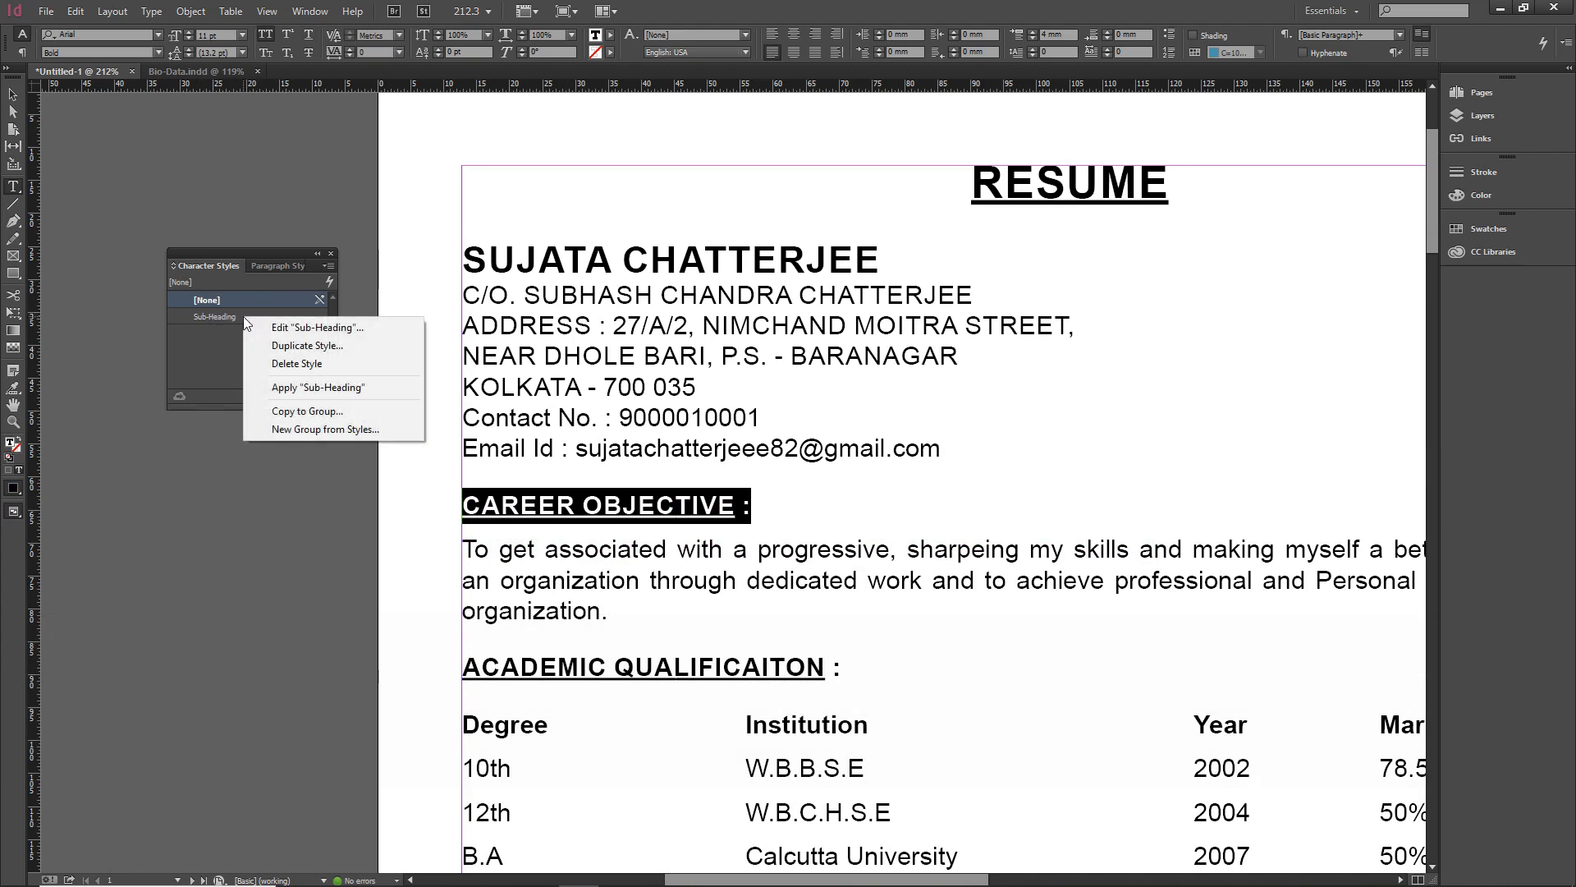
{"action": "left_click", "coordinate": [211, 342]}
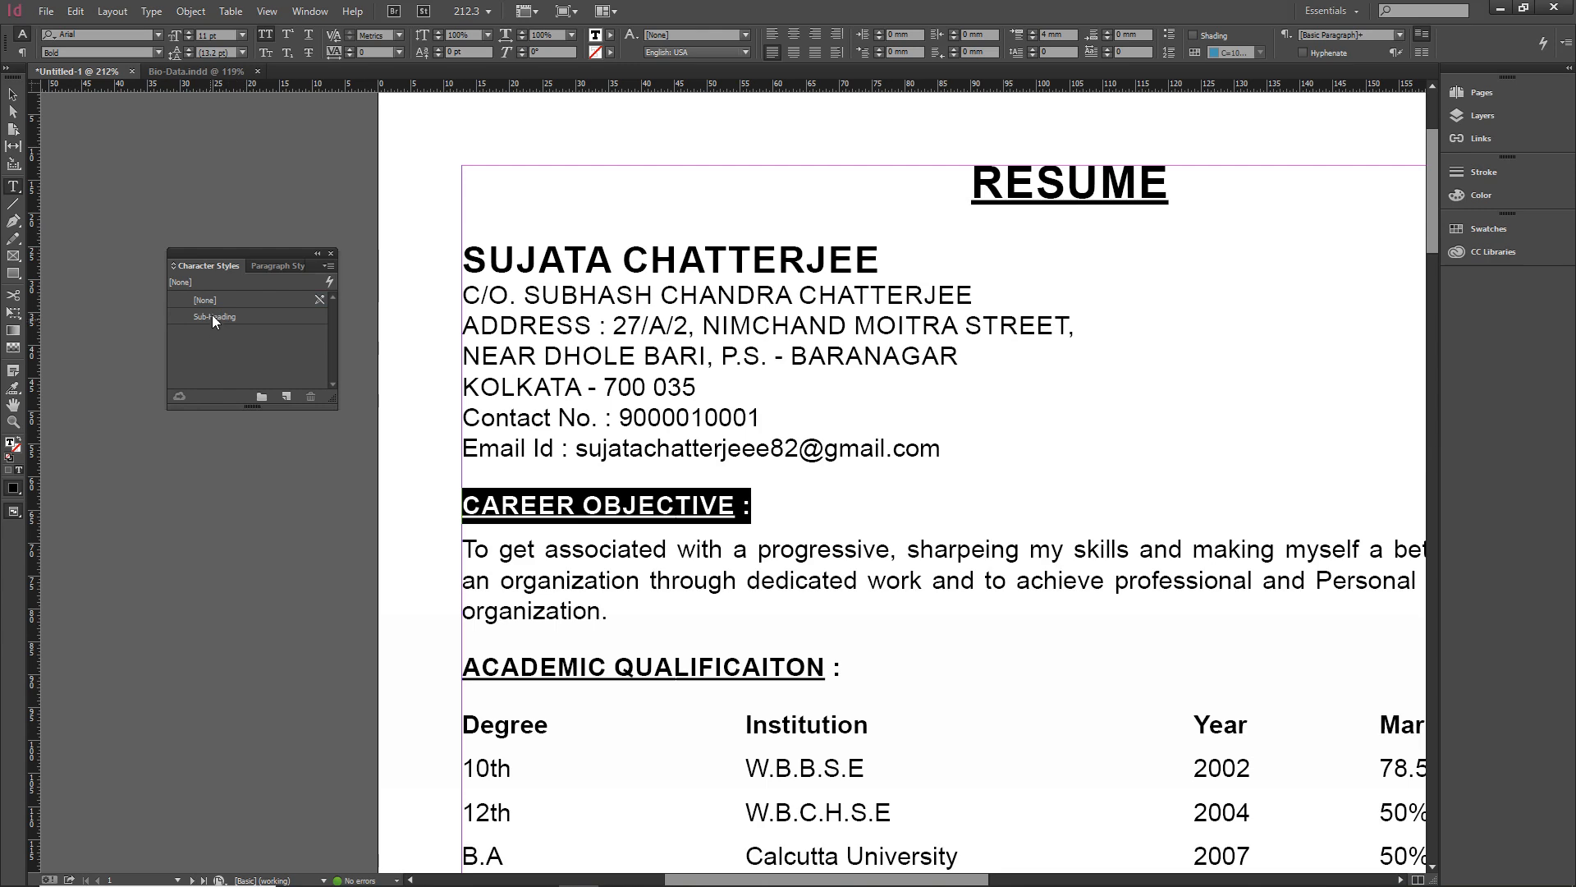
{"action": "right_click", "coordinate": [211, 315]}
{"action": "key", "text": "ctrl"}
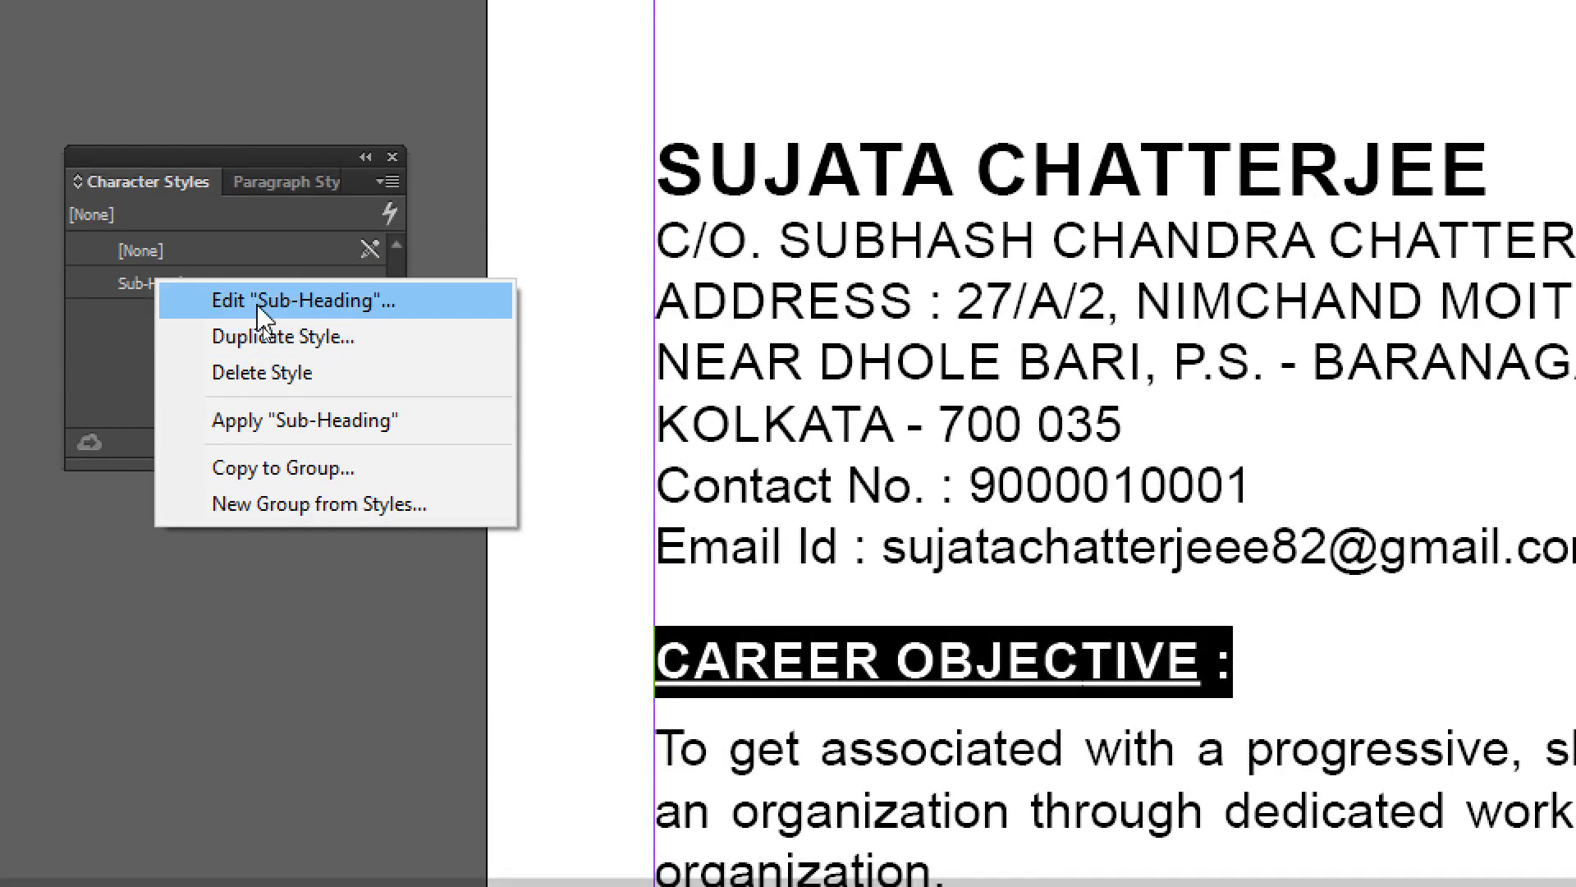
{"action": "left_click", "coordinate": [260, 310]}
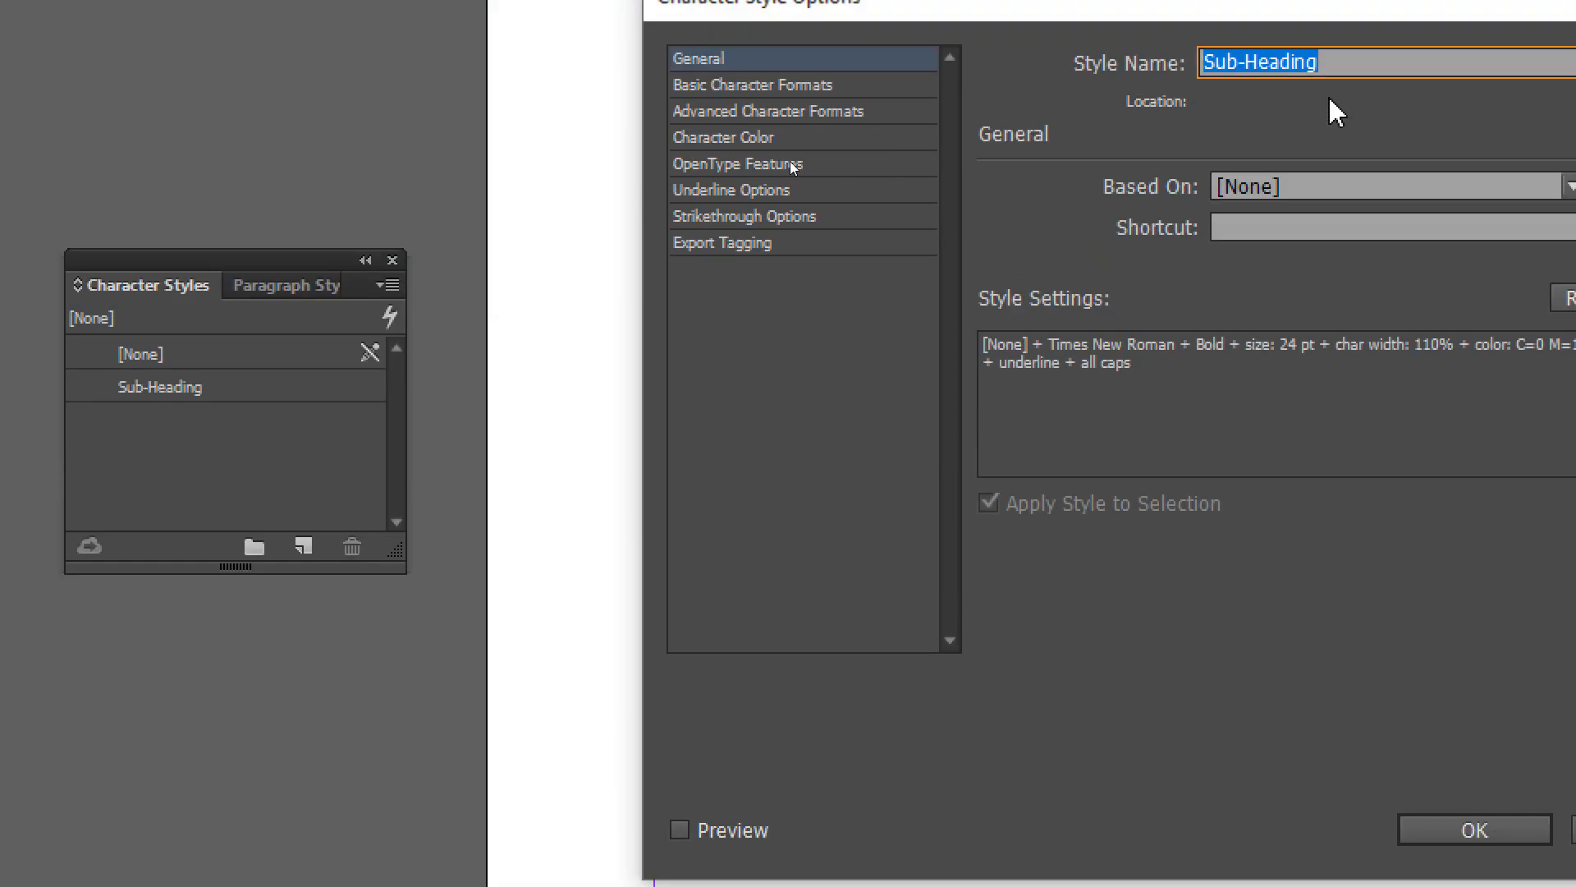
{"action": "left_click", "coordinate": [741, 84]}
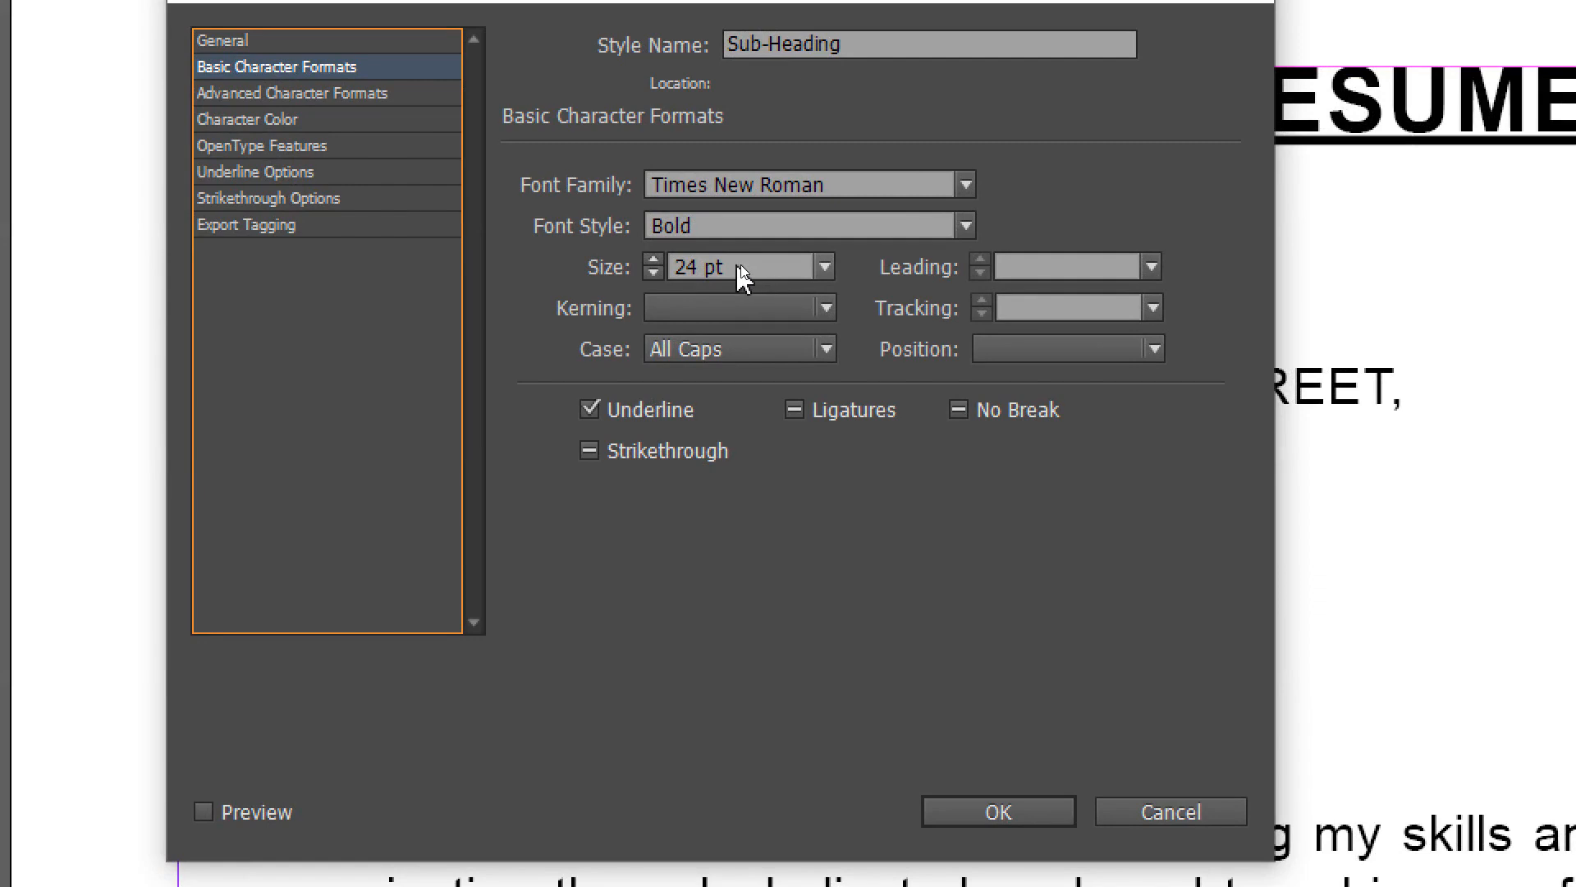
{"action": "left_click", "coordinate": [743, 277]}
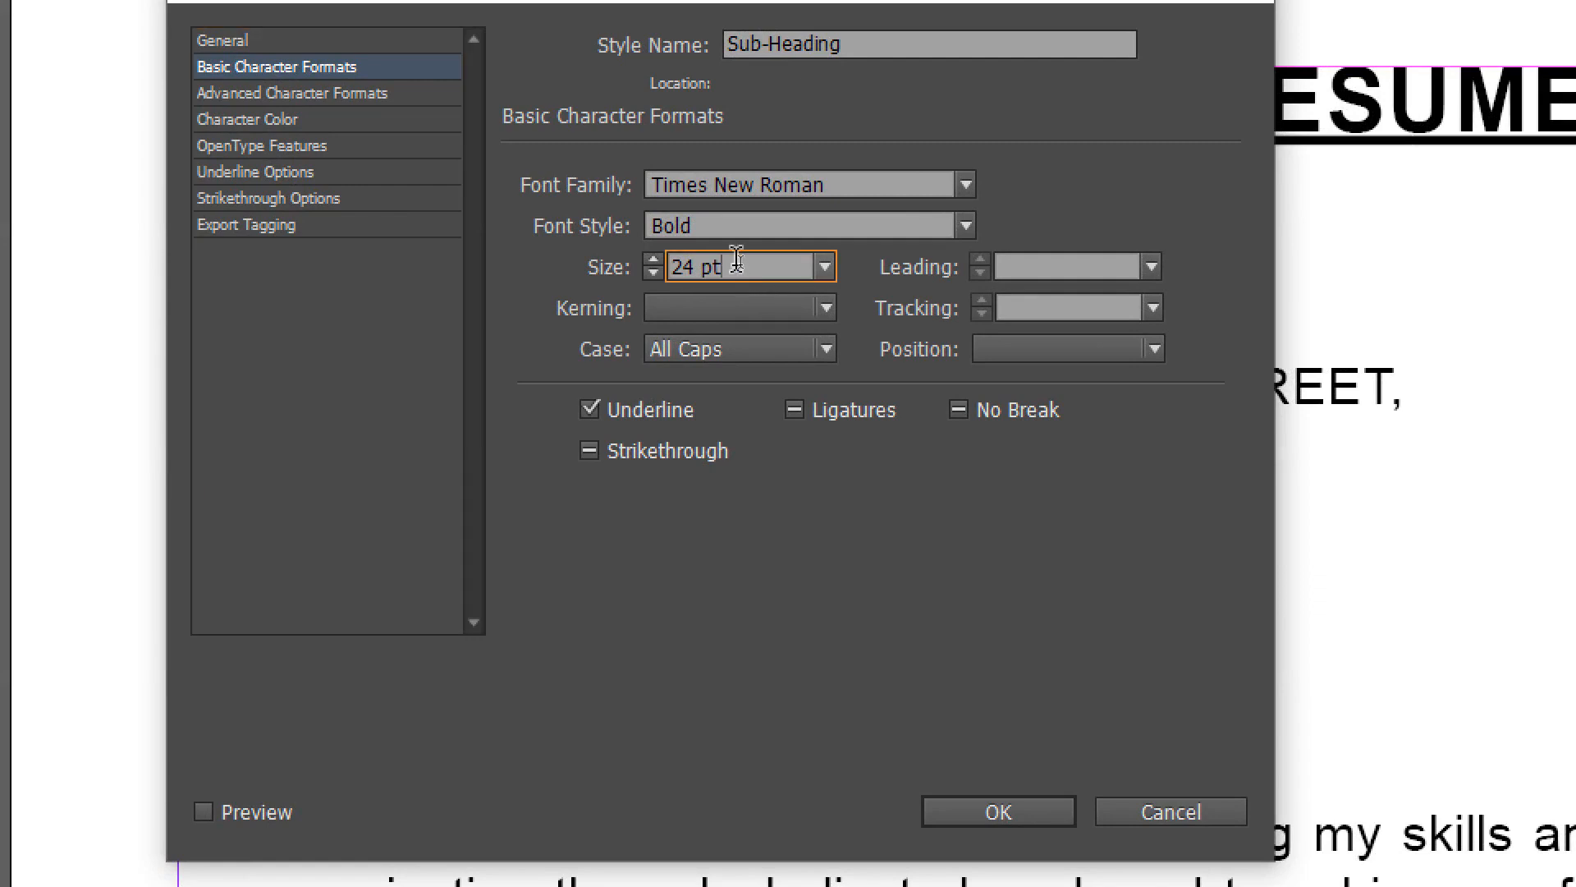
{"action": "left_click", "coordinate": [825, 267]}
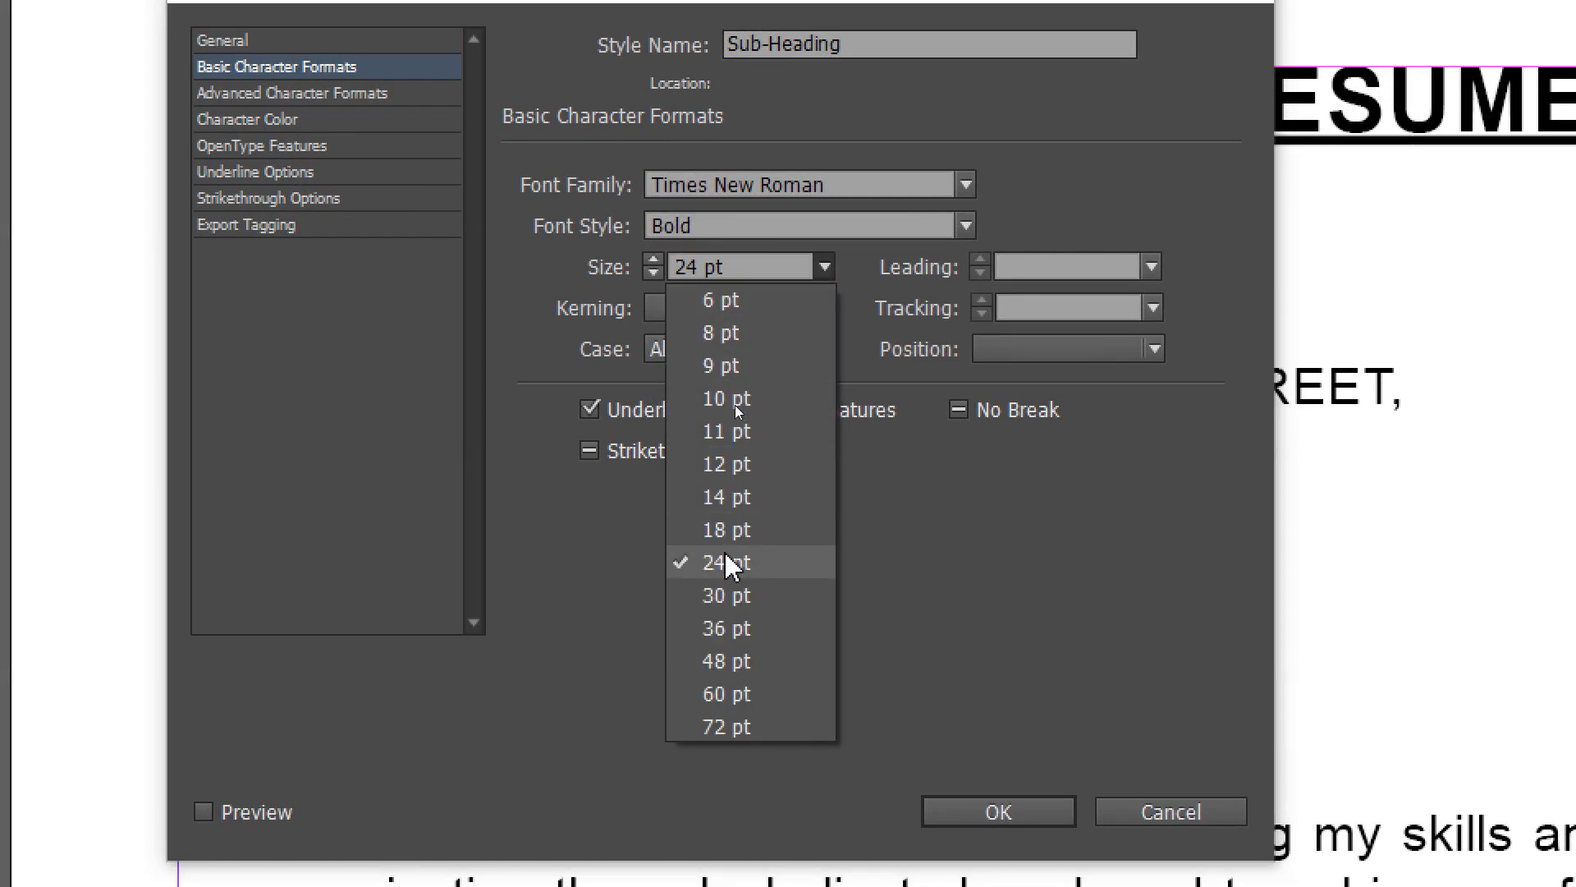
{"action": "left_click", "coordinate": [728, 466]}
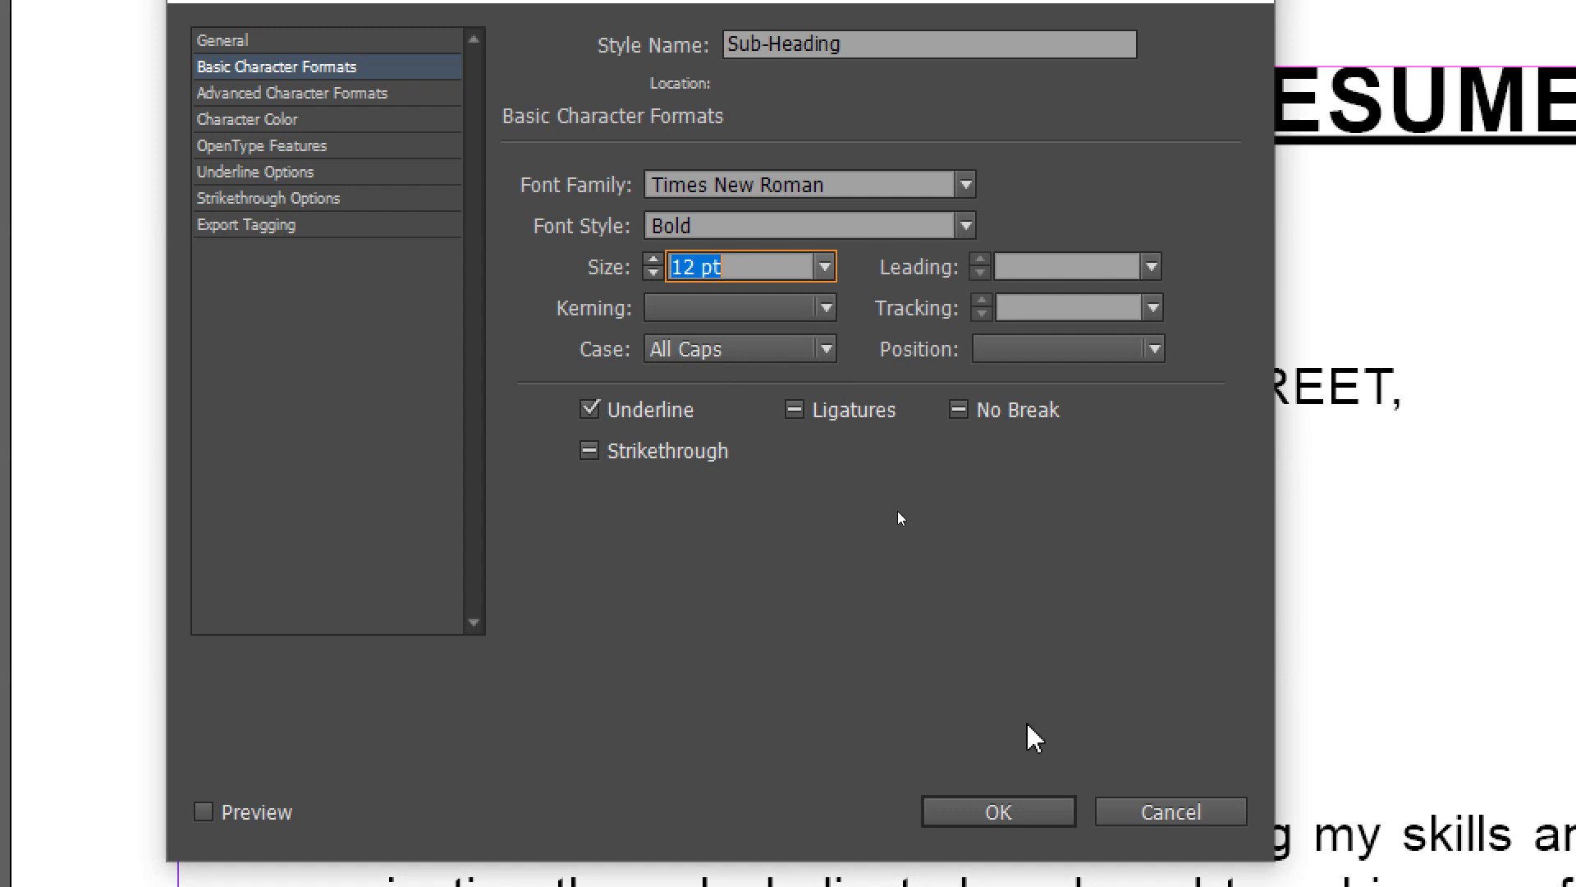
{"action": "left_click", "coordinate": [1036, 779]}
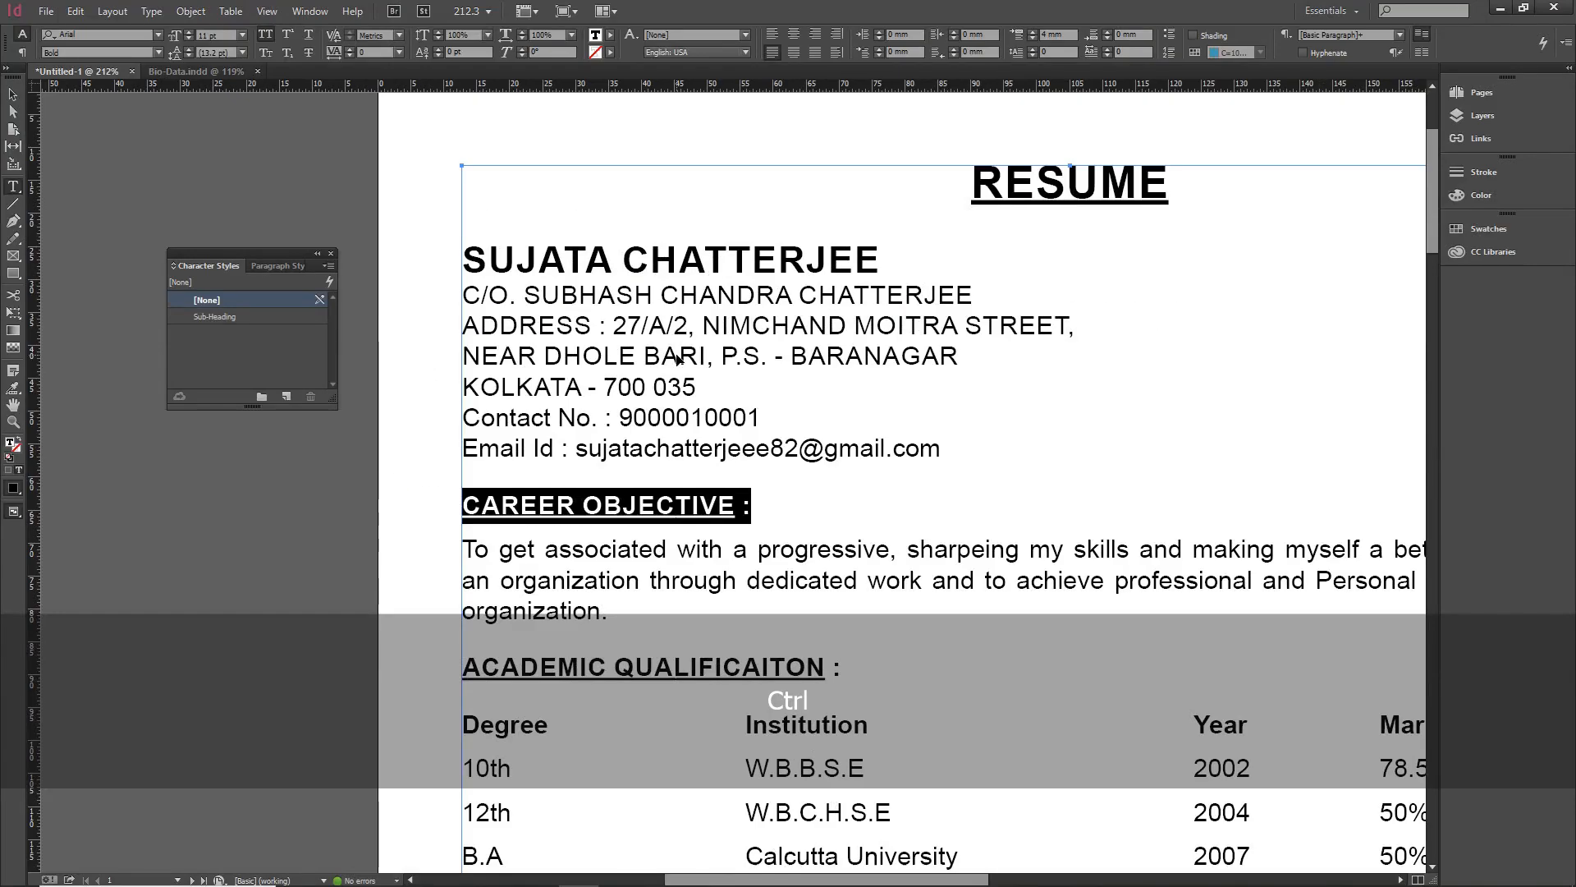
{"action": "left_click", "coordinate": [676, 355]}
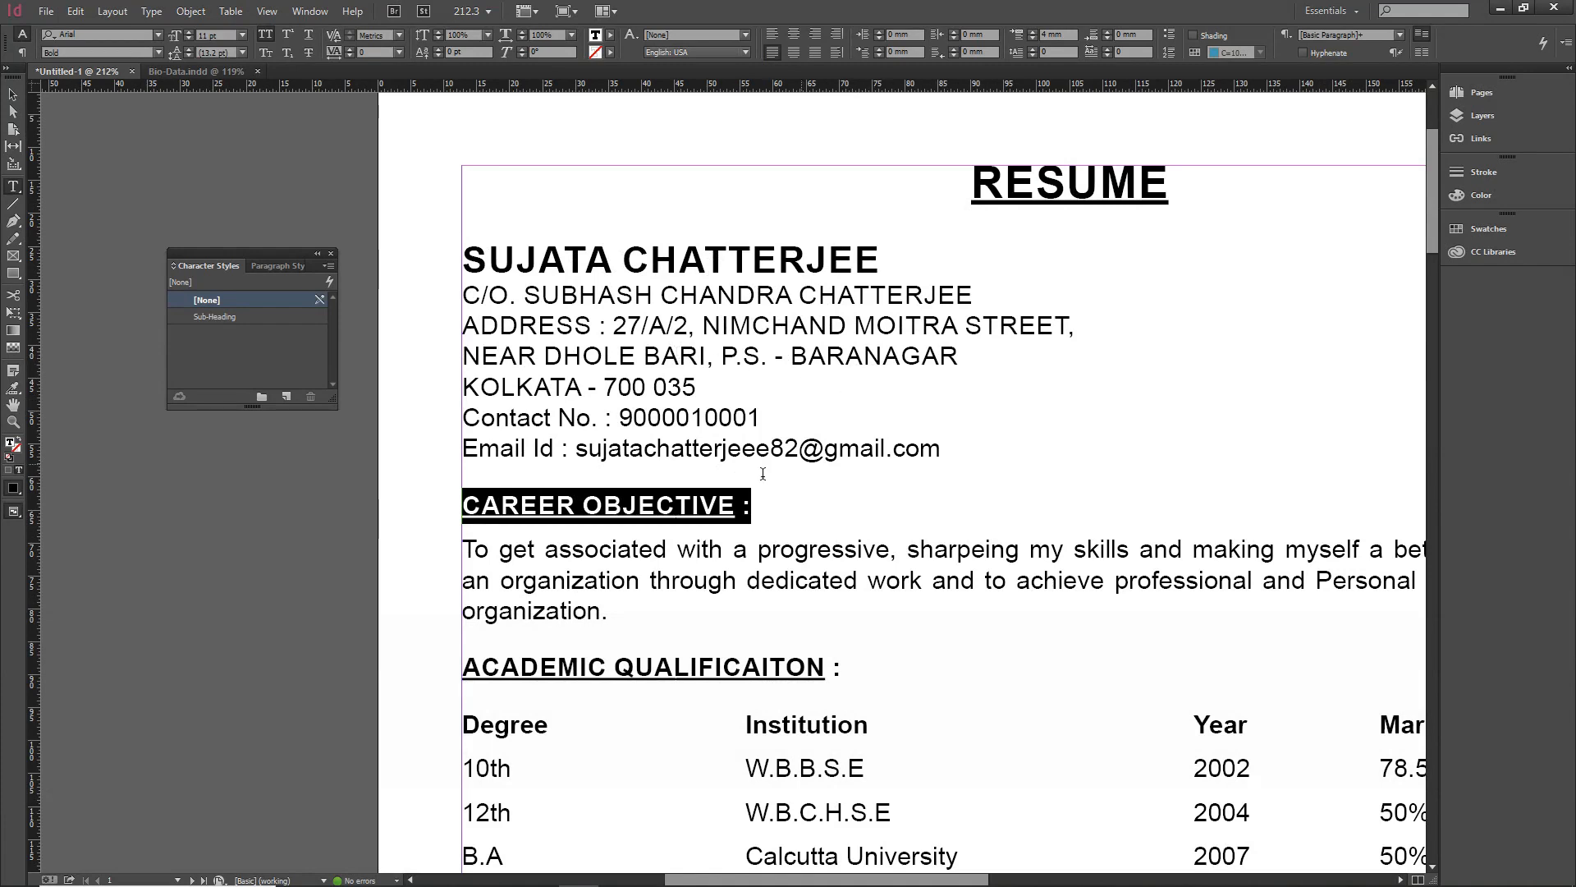
Step: Apply the Sub-Heading character style to the CAREER OBJECTIVE and ACADEMIC QUALIFICAITON headings, including their colons
{"action": "left_click_drag", "start_coordinate": [752, 506], "coordinate": [447, 510]}
{"action": "left_click", "coordinate": [210, 316]}
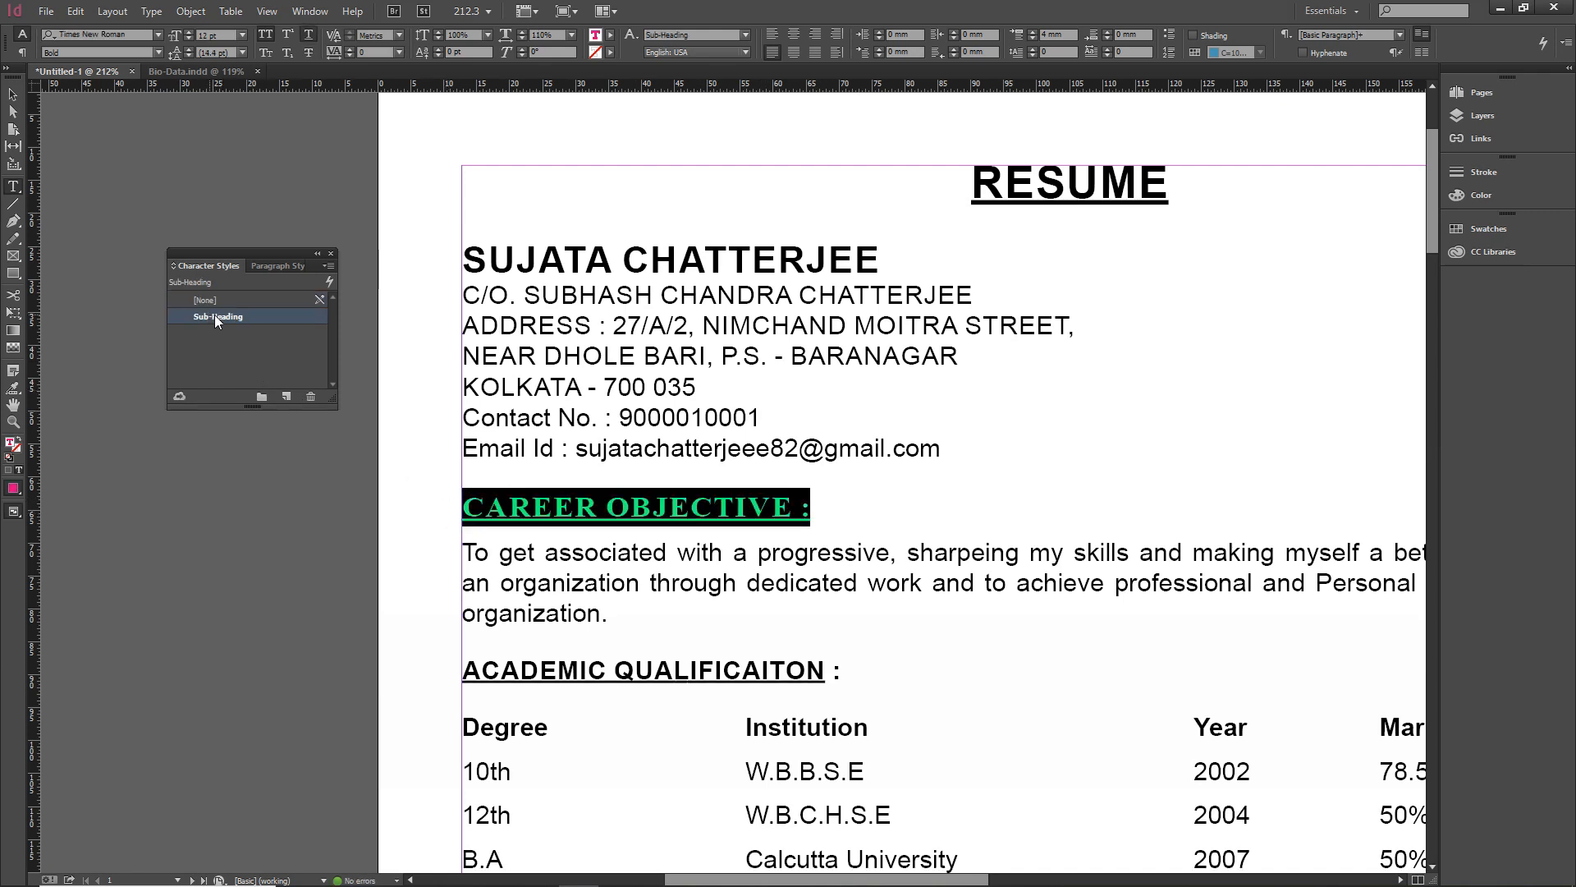
{"action": "left_click", "coordinate": [706, 382]}
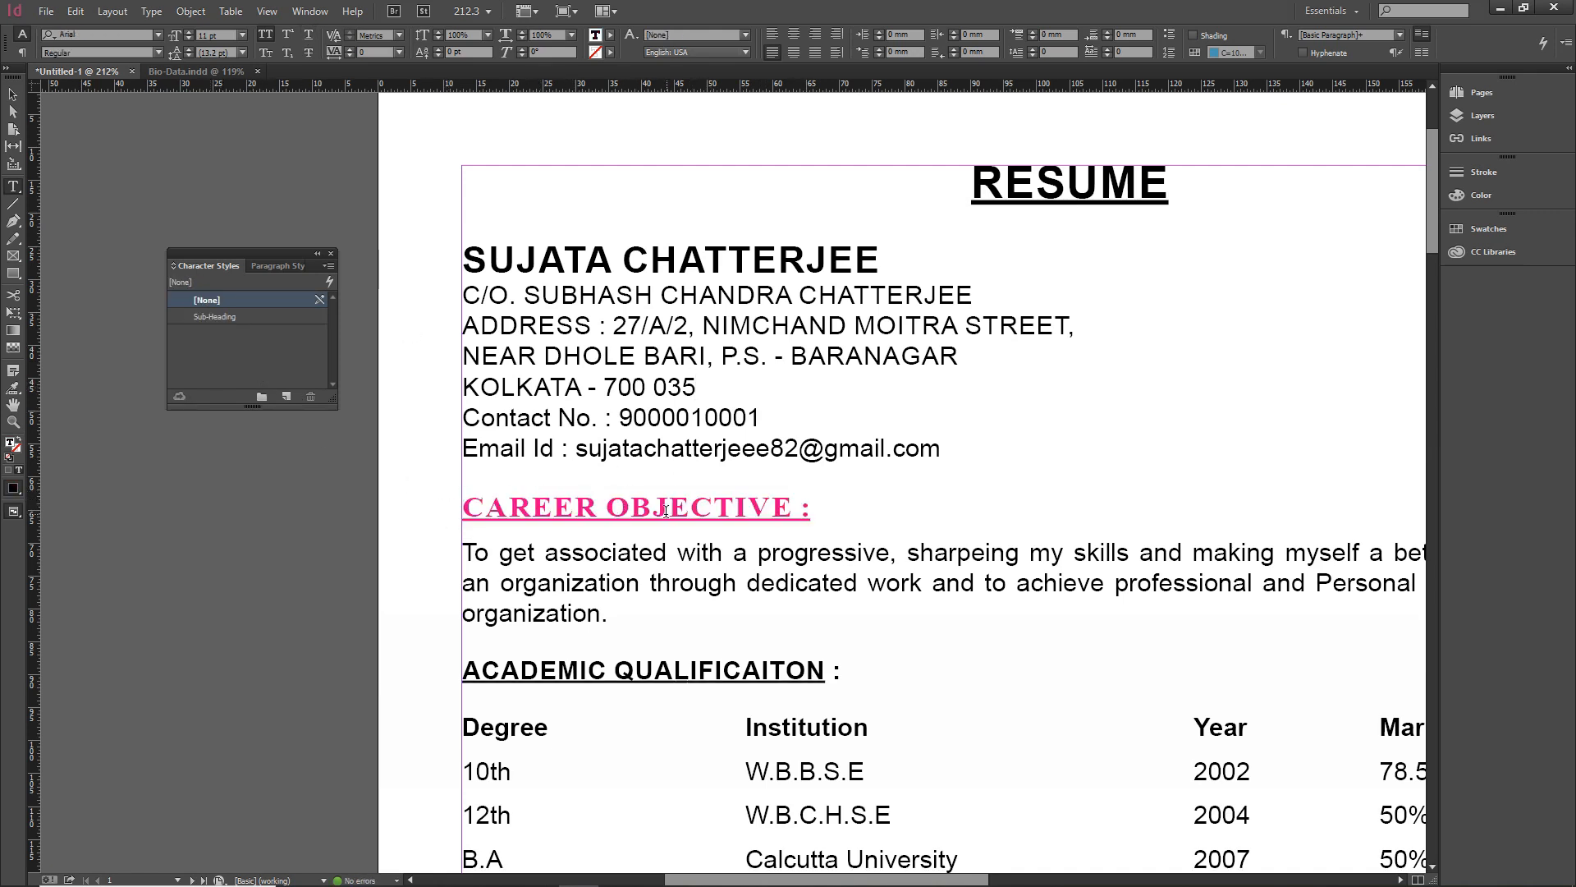
{"action": "left_click_drag", "start_coordinate": [841, 672], "coordinate": [460, 672]}
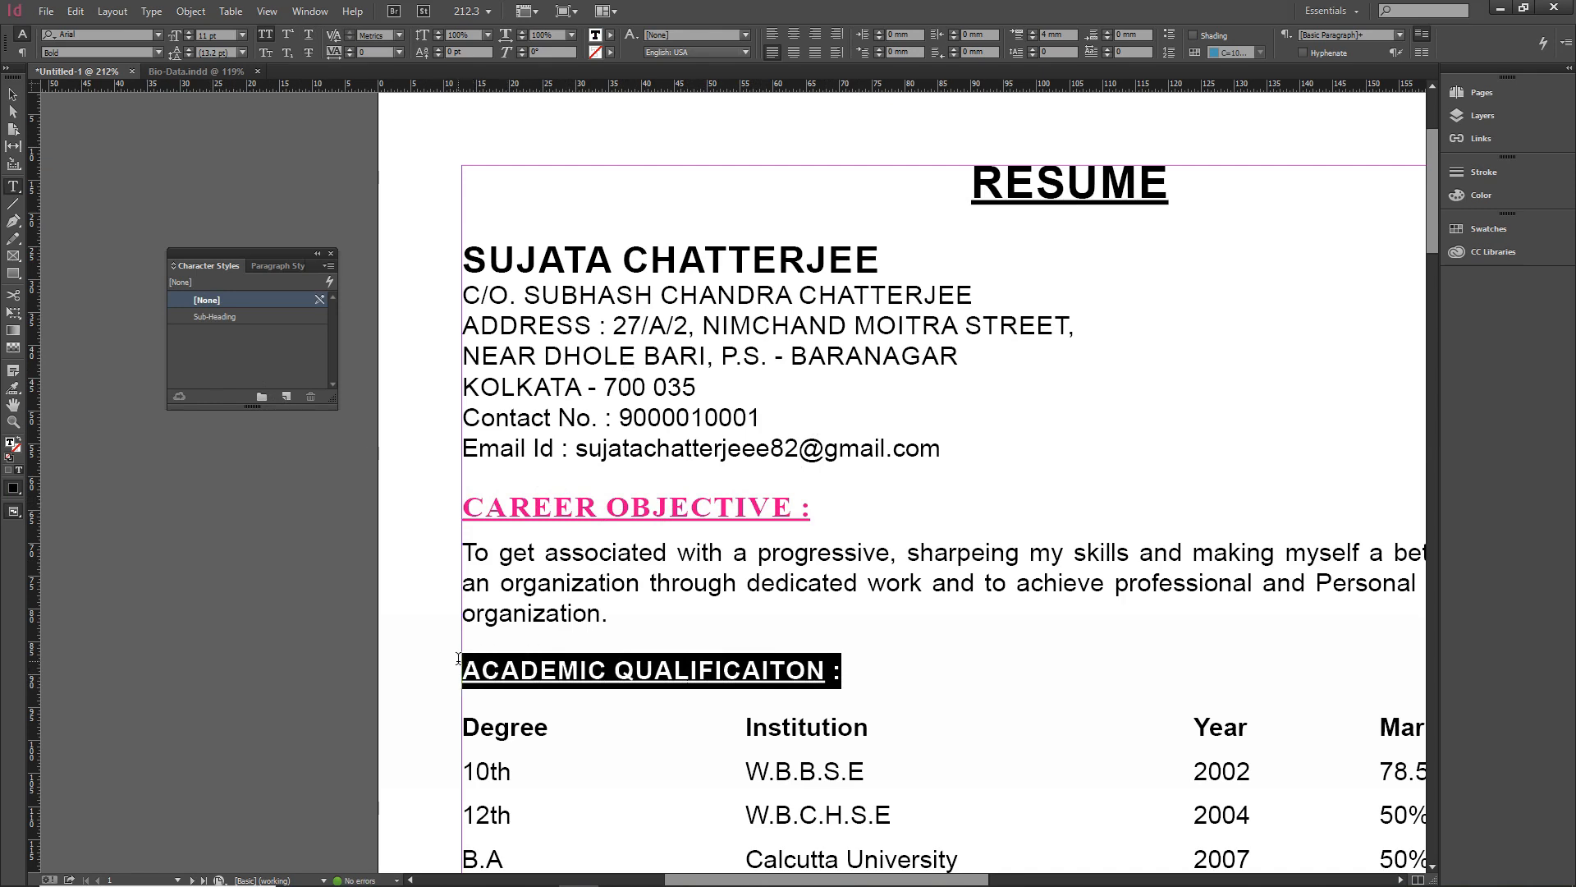
{"action": "left_click", "coordinate": [226, 317]}
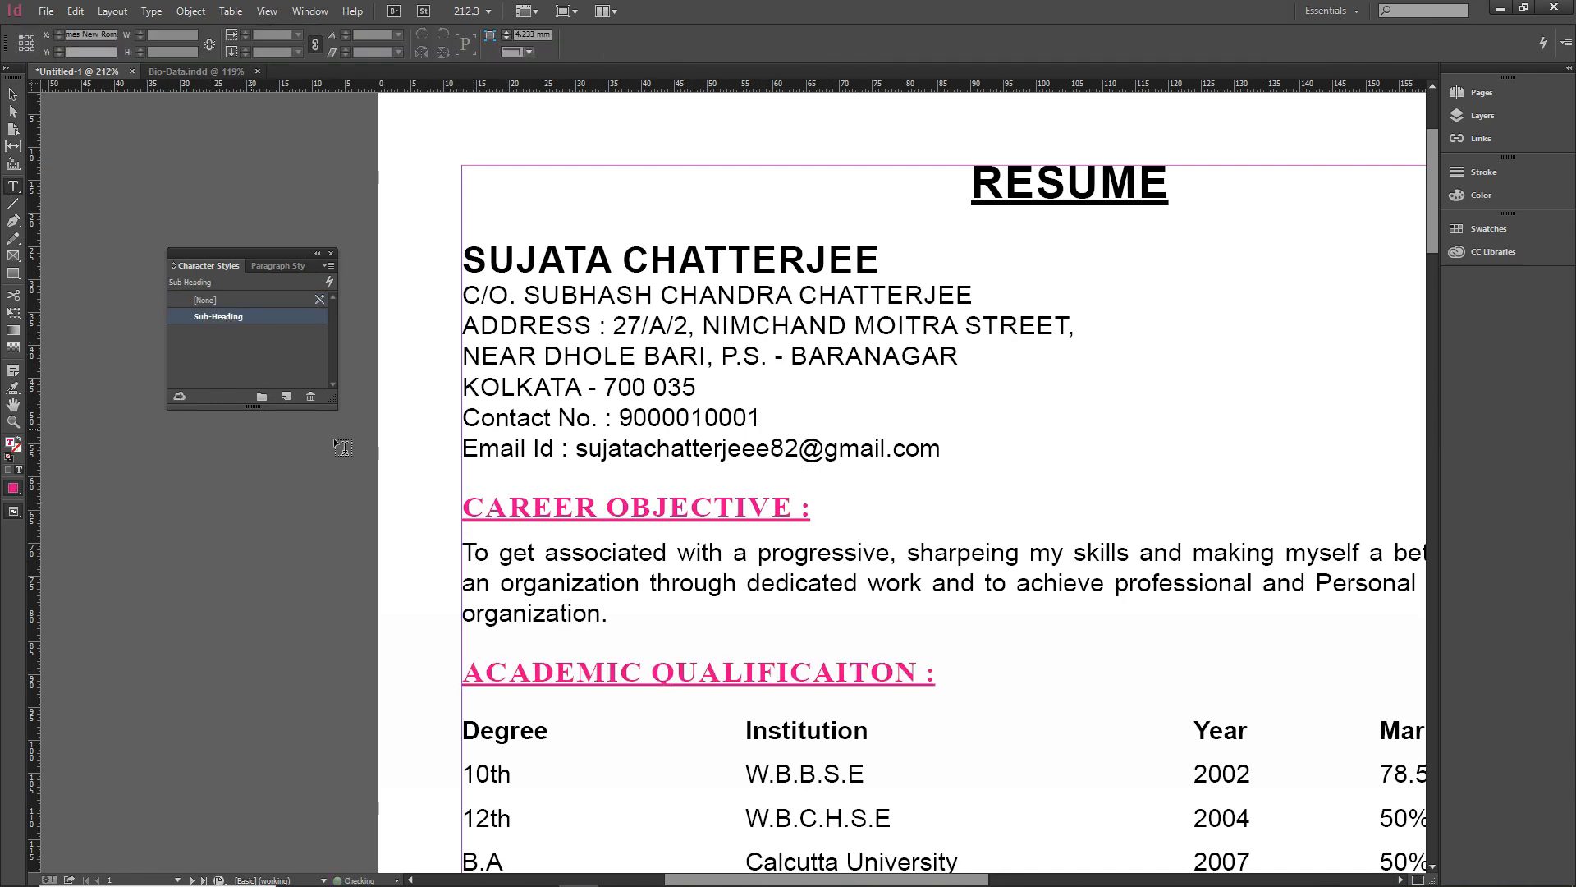
Step: Apply the Sub-Heading character style to the EXTRA CURRICULAR ACTIVITIES heading on page 1
{"action": "key", "text": "space"}
{"action": "left_click_drag", "start_coordinate": [749, 799], "coordinate": [785, 371]}
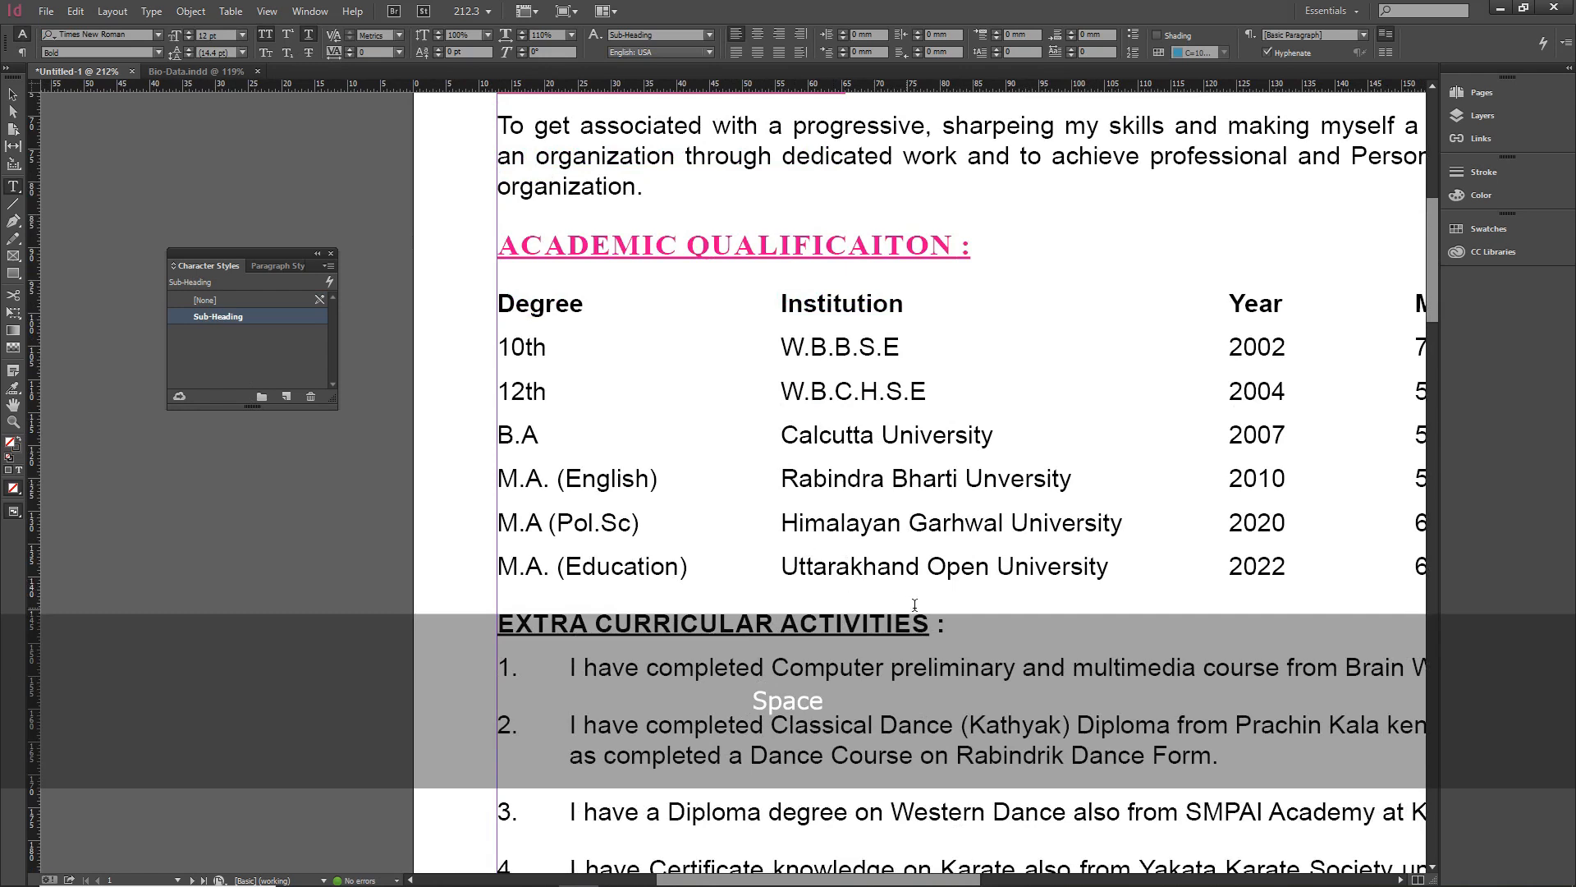
{"action": "left_click_drag", "start_coordinate": [970, 623], "coordinate": [495, 624]}
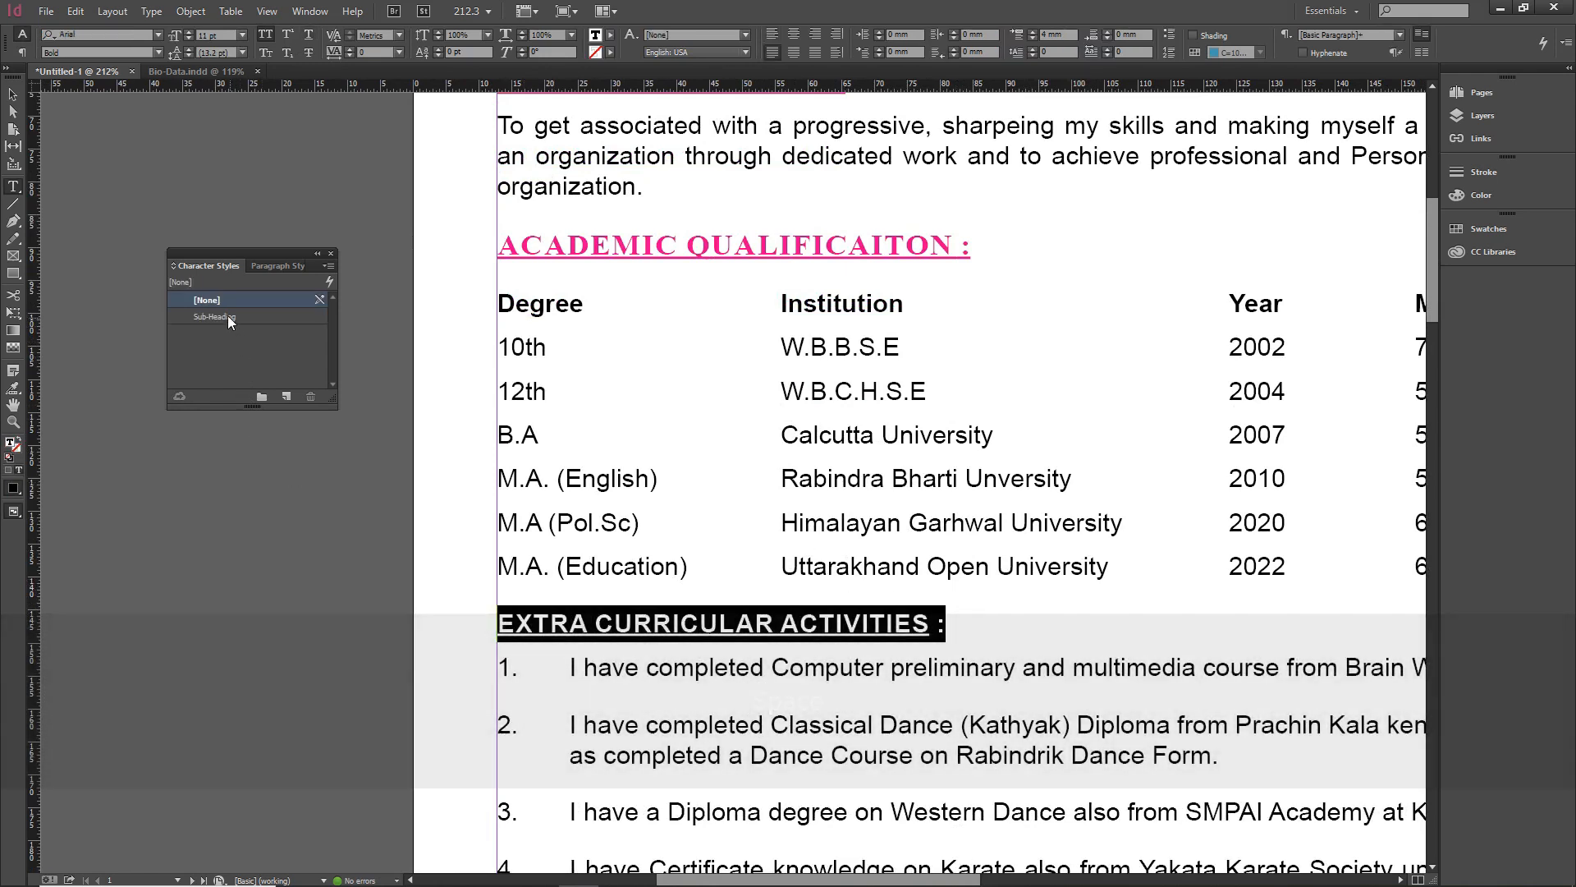
{"action": "left_click", "coordinate": [228, 317]}
{"action": "left_click", "coordinate": [323, 482]}
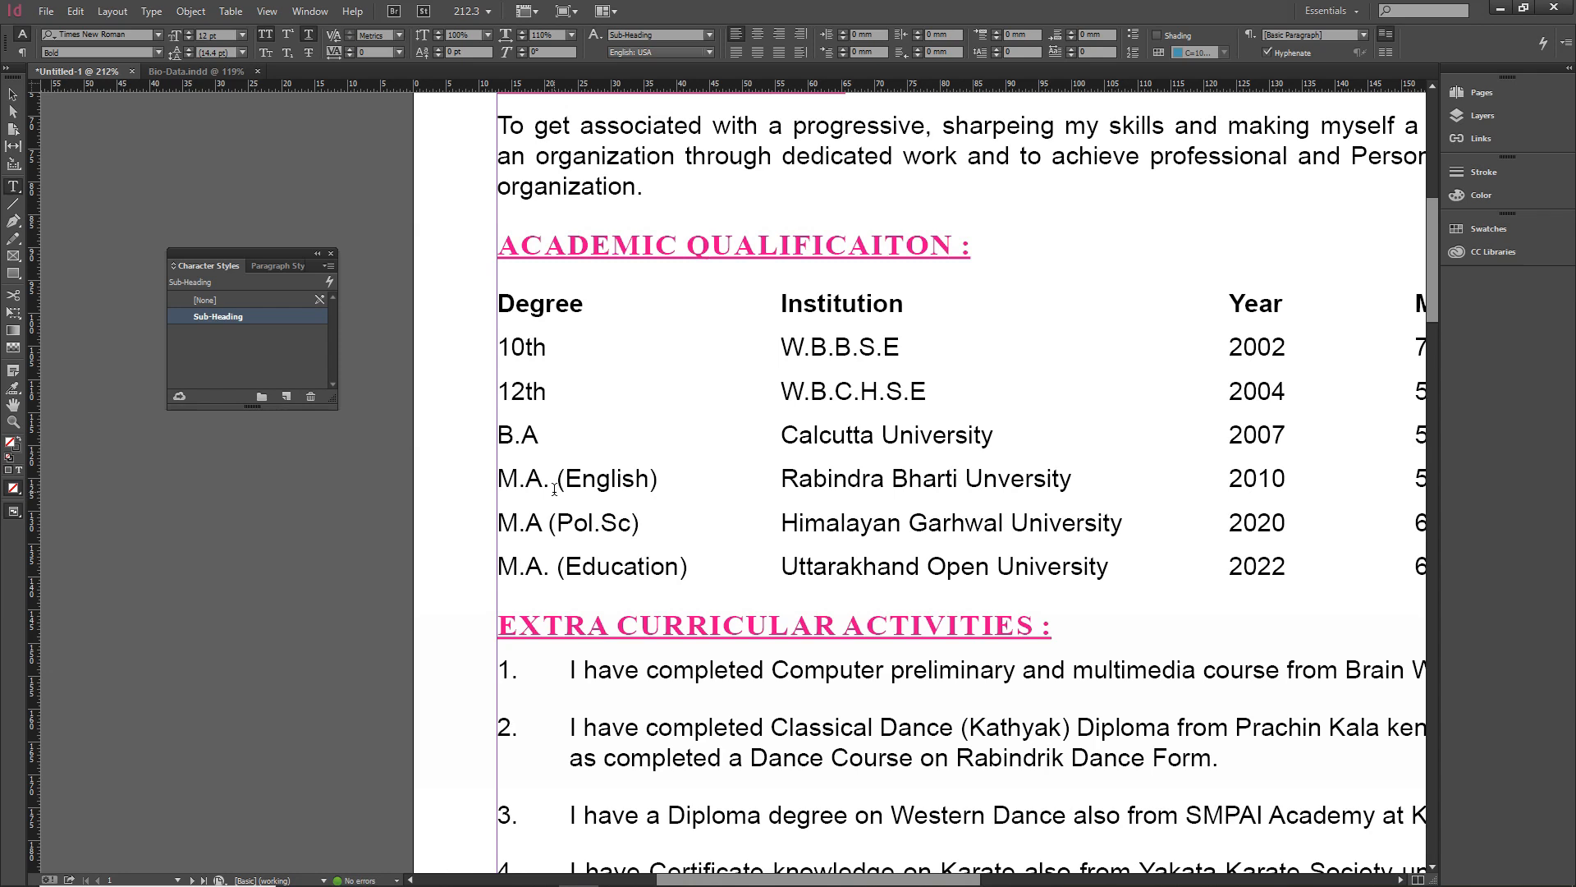
Step: Apply the Sub-Heading character style to the EXPERIENCE and HOBBIES headings on page 2
{"action": "key", "text": "space"}
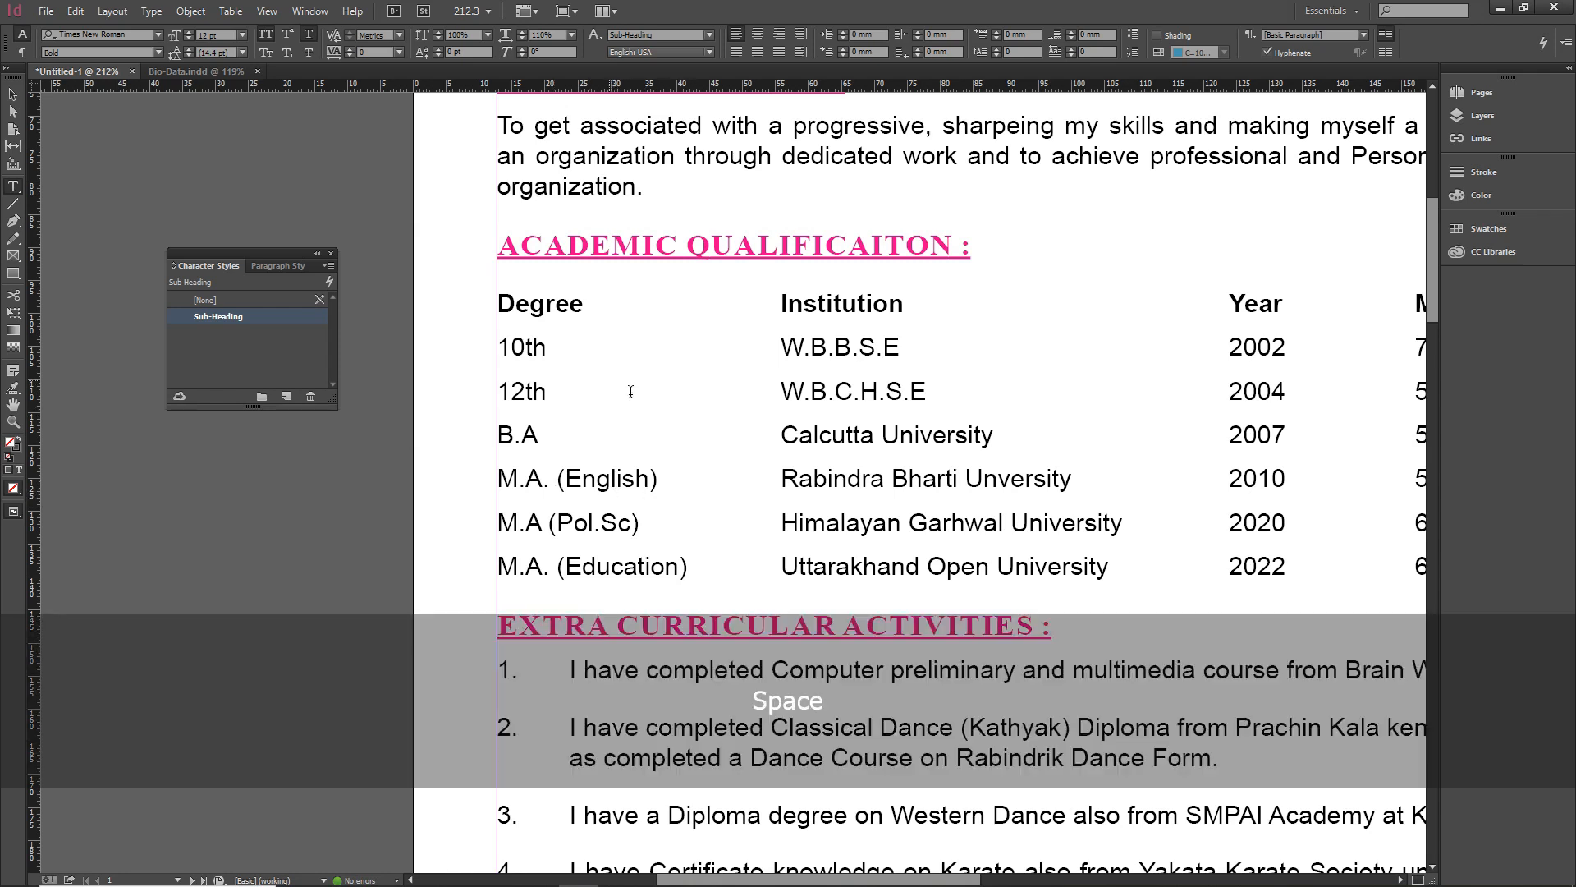
{"action": "scroll", "coordinate": [522, 346], "scroll_direction": "down", "scroll_amount": 6}
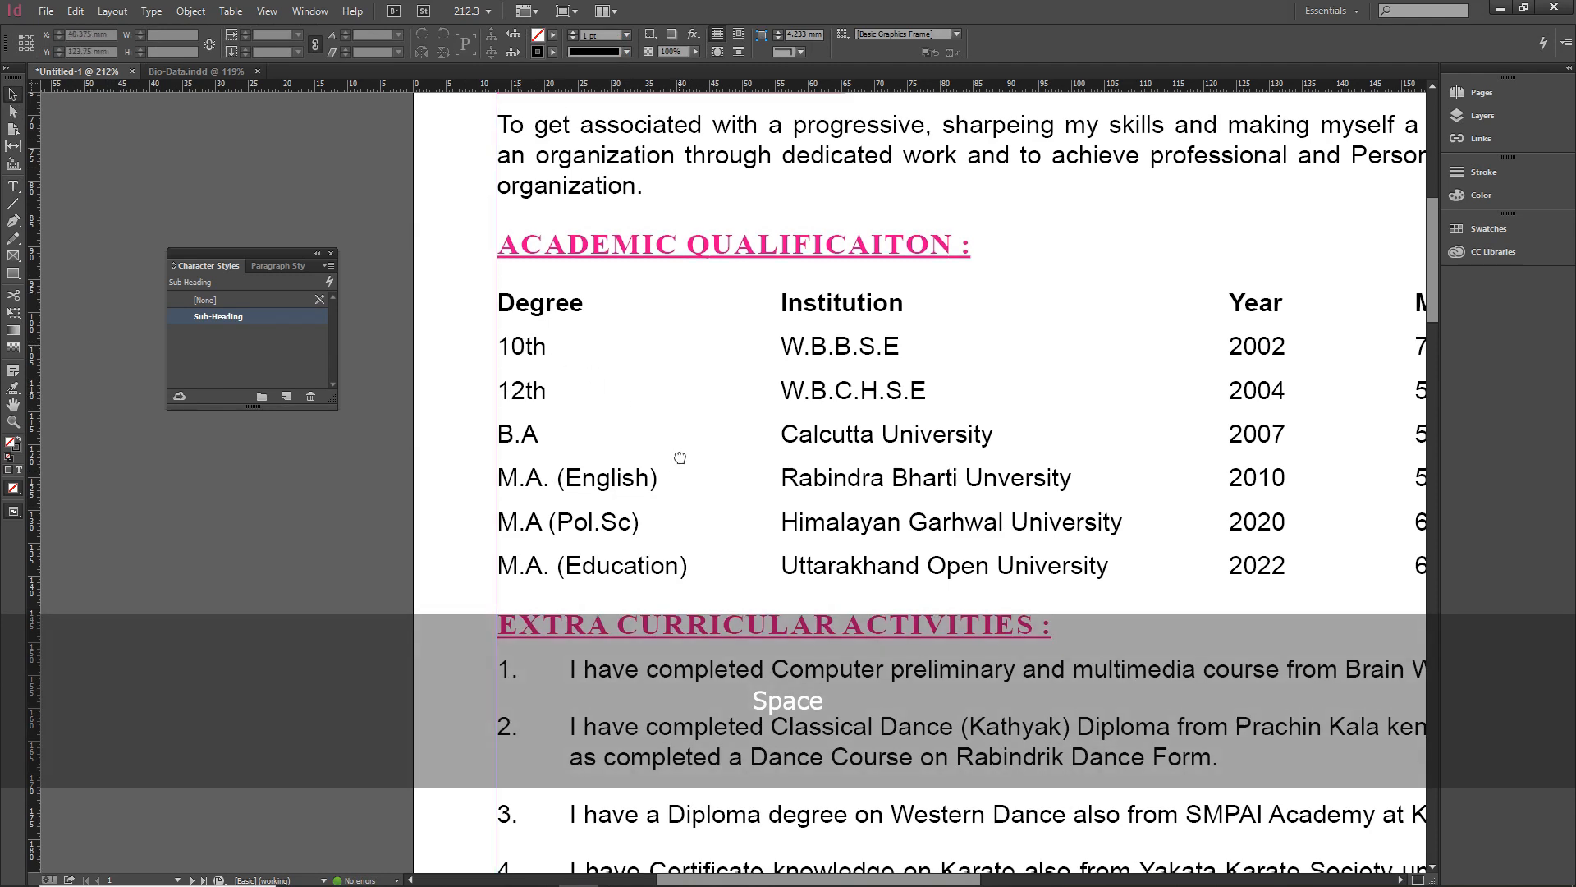
{"action": "scroll", "coordinate": [748, 395], "scroll_direction": "down", "scroll_amount": 2}
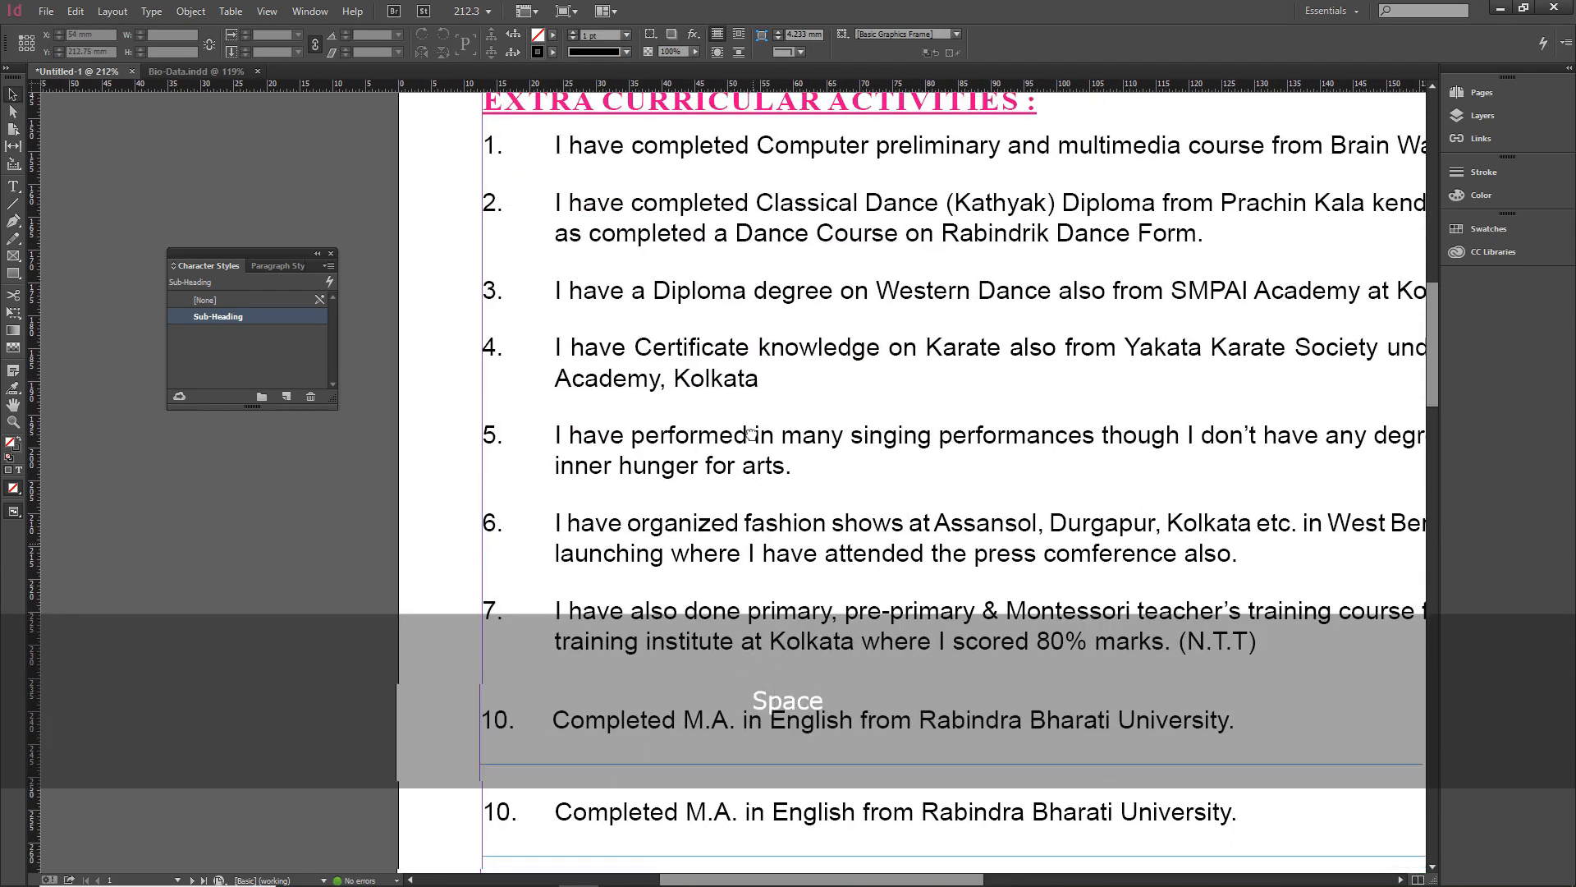
{"action": "key", "text": "ctrl+0"}
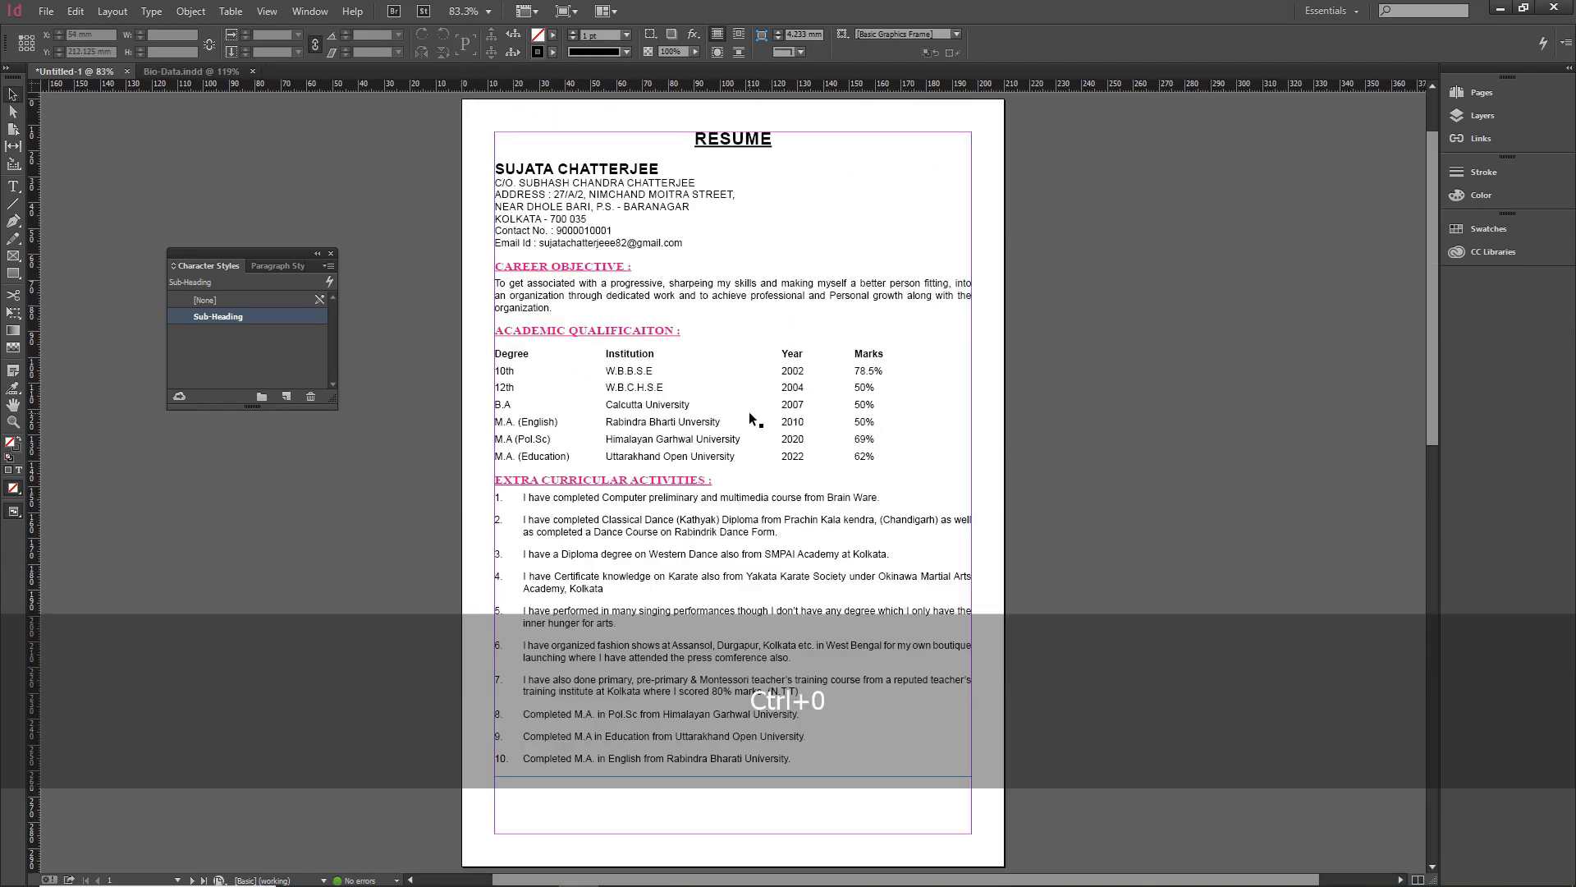
{"action": "key", "text": "Page_Down"}
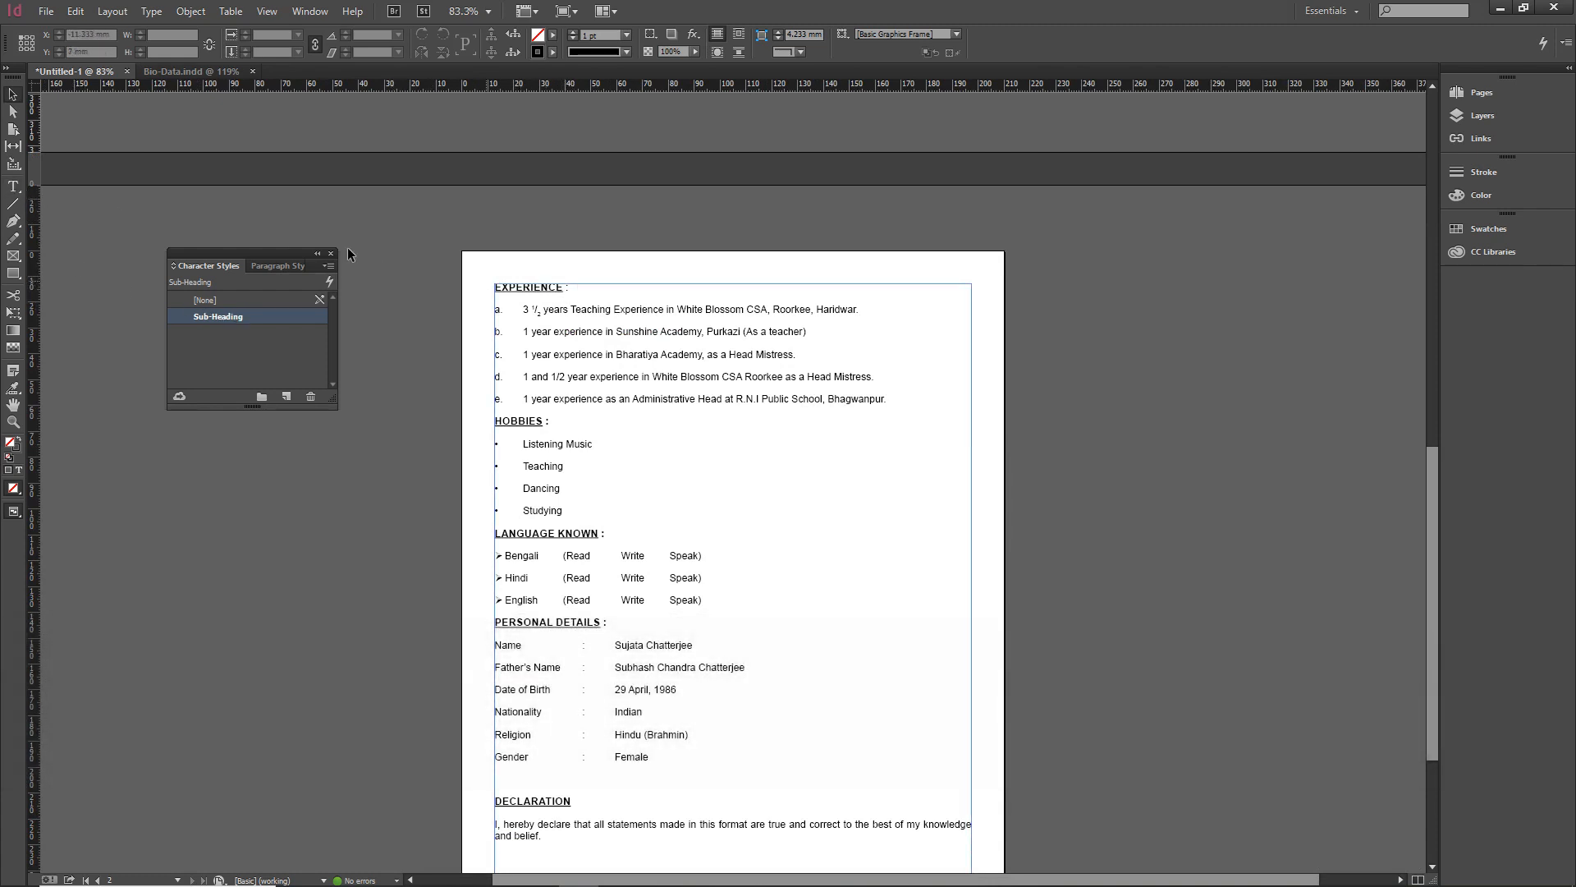
{"action": "left_click", "coordinate": [13, 186]}
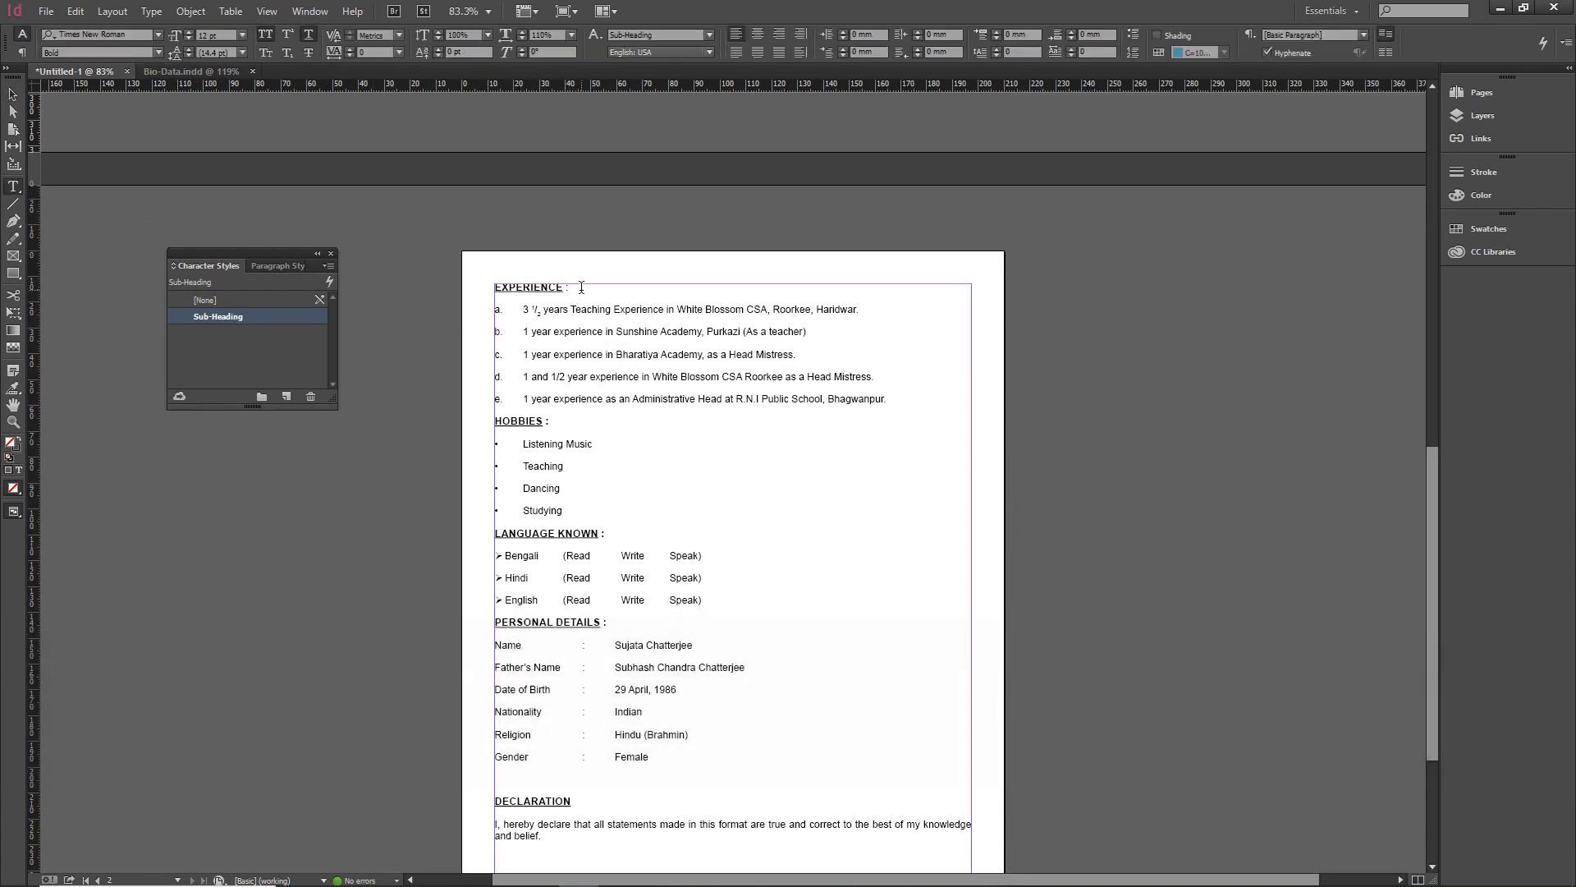
{"action": "left_click_drag", "start_coordinate": [581, 288], "coordinate": [484, 286]}
{"action": "left_click", "coordinate": [210, 317]}
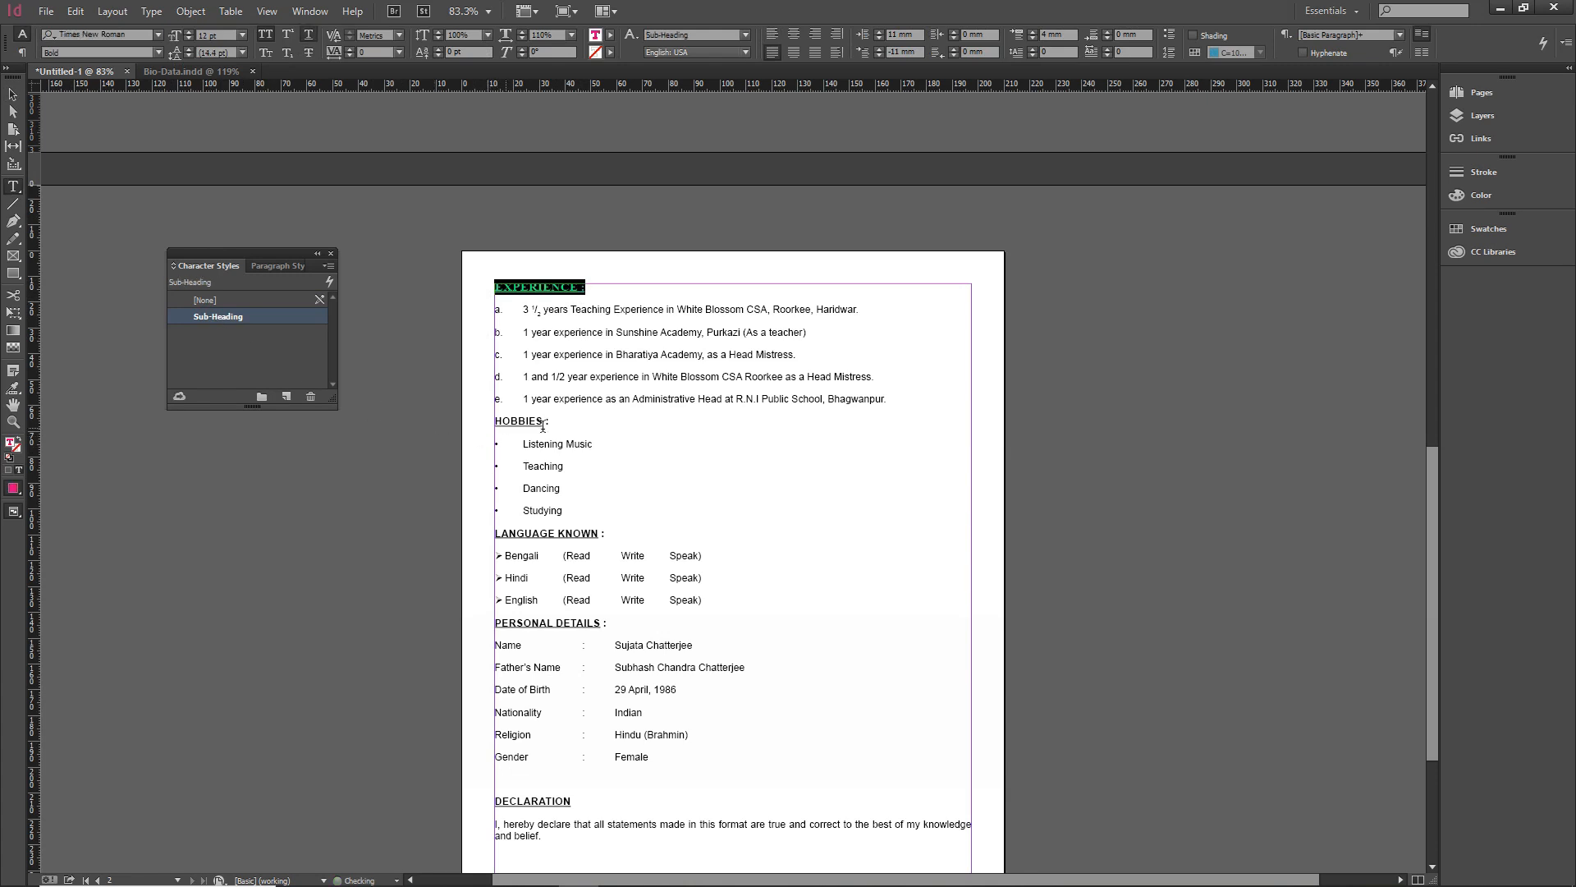
{"action": "left_click_drag", "start_coordinate": [559, 422], "coordinate": [494, 422]}
{"action": "left_click", "coordinate": [261, 317]}
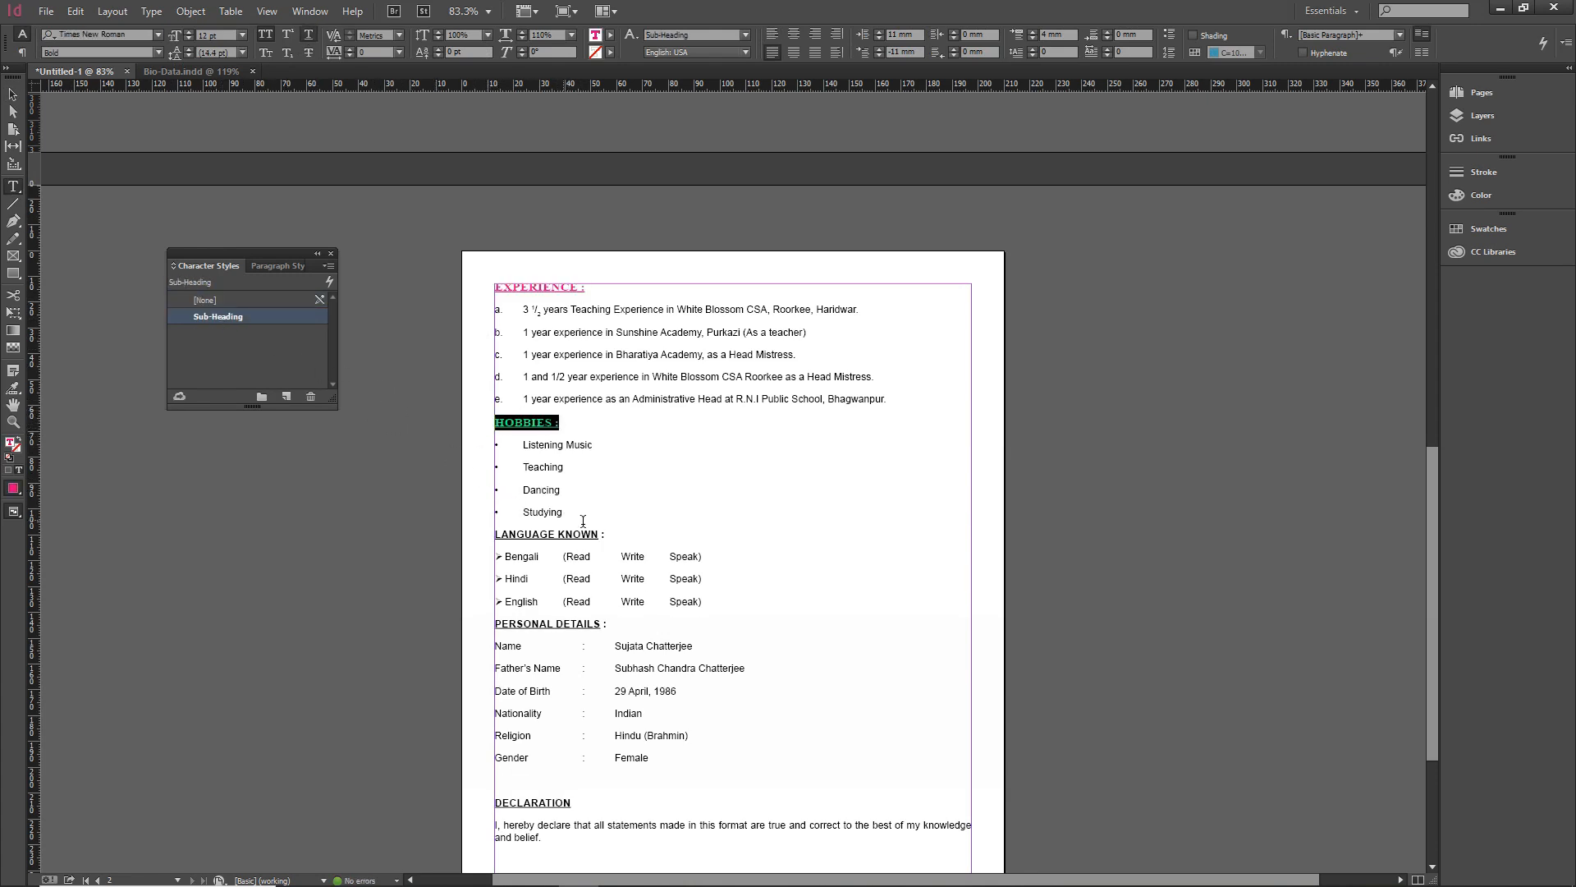
Step: Apply the Sub-Heading character style to the LANGUAGE KNOWN, PERSONAL DETAILS and DECLARATION headings on page 2
{"action": "left_click_drag", "start_coordinate": [614, 535], "coordinate": [493, 534]}
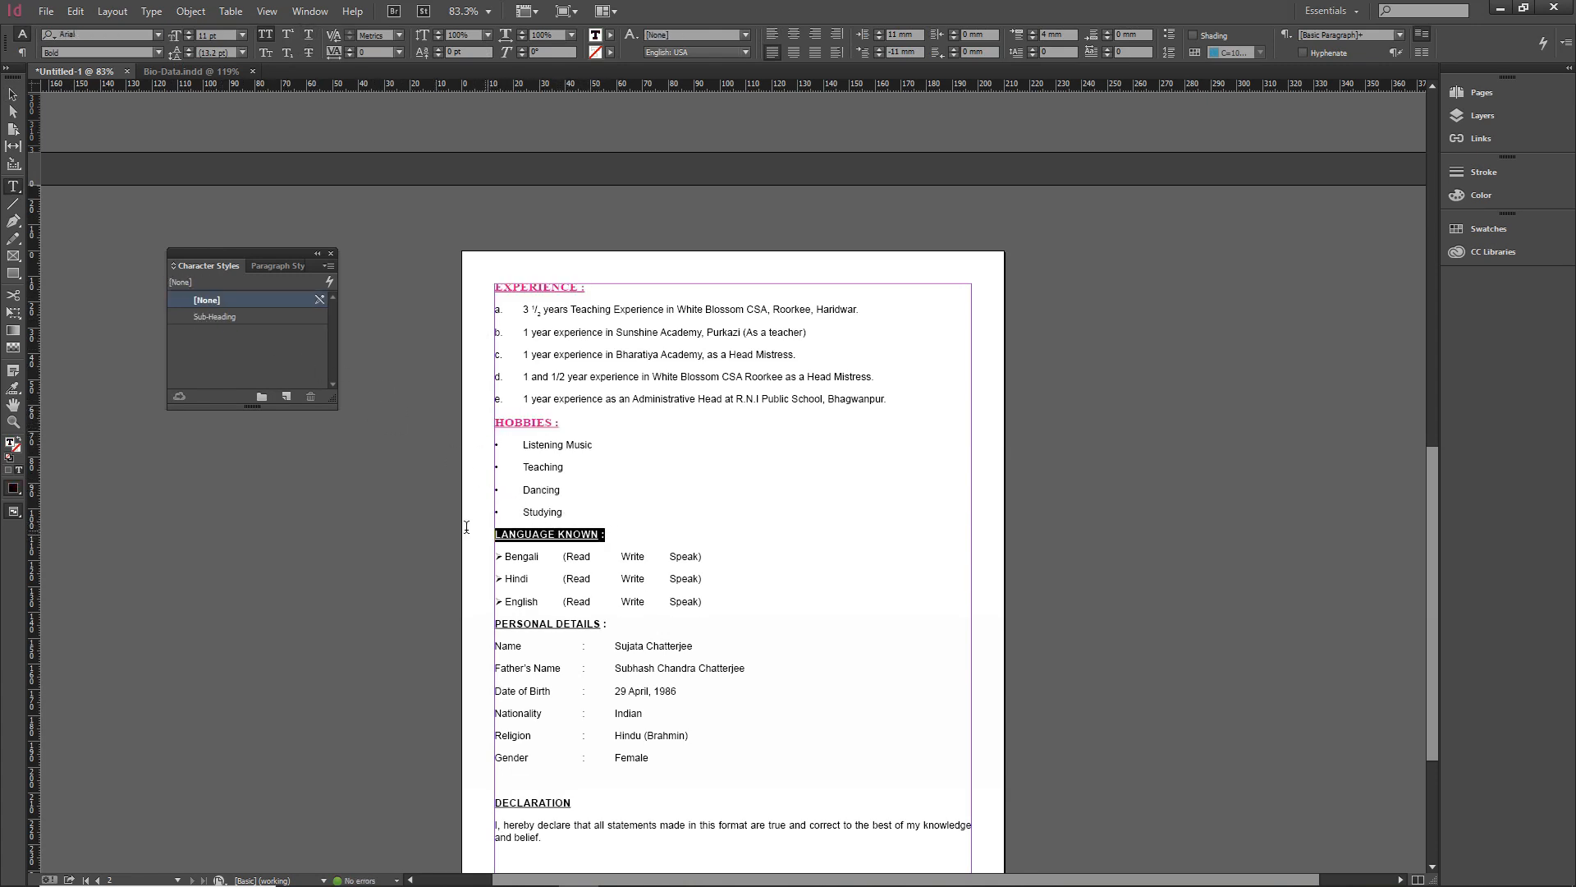
{"action": "left_click", "coordinate": [224, 317]}
{"action": "left_click_drag", "start_coordinate": [615, 625], "coordinate": [493, 625]}
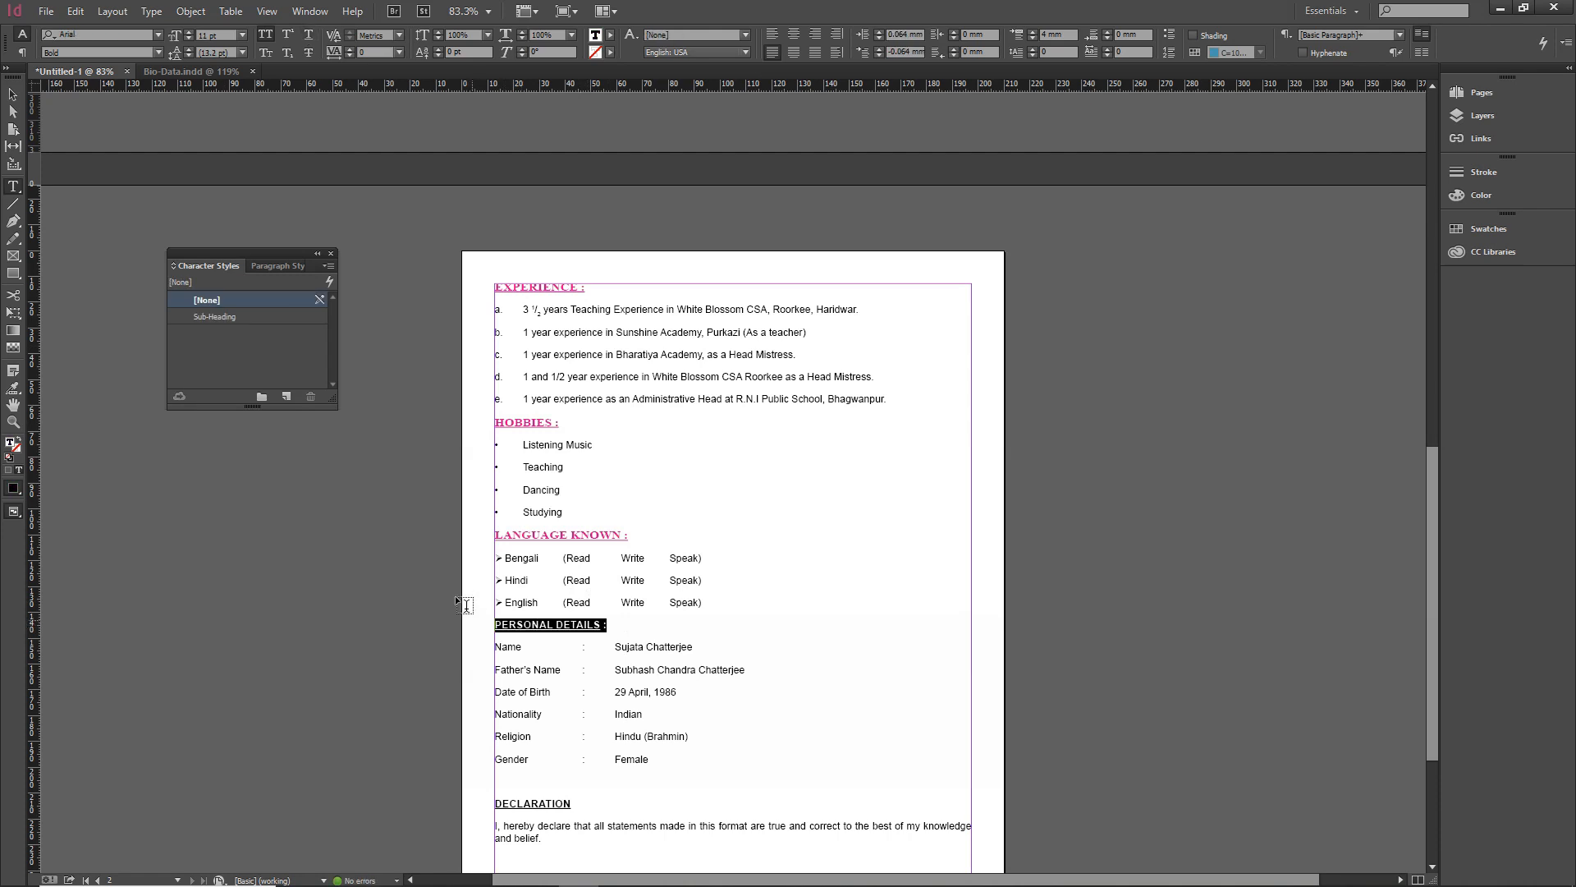
{"action": "left_click", "coordinate": [214, 318]}
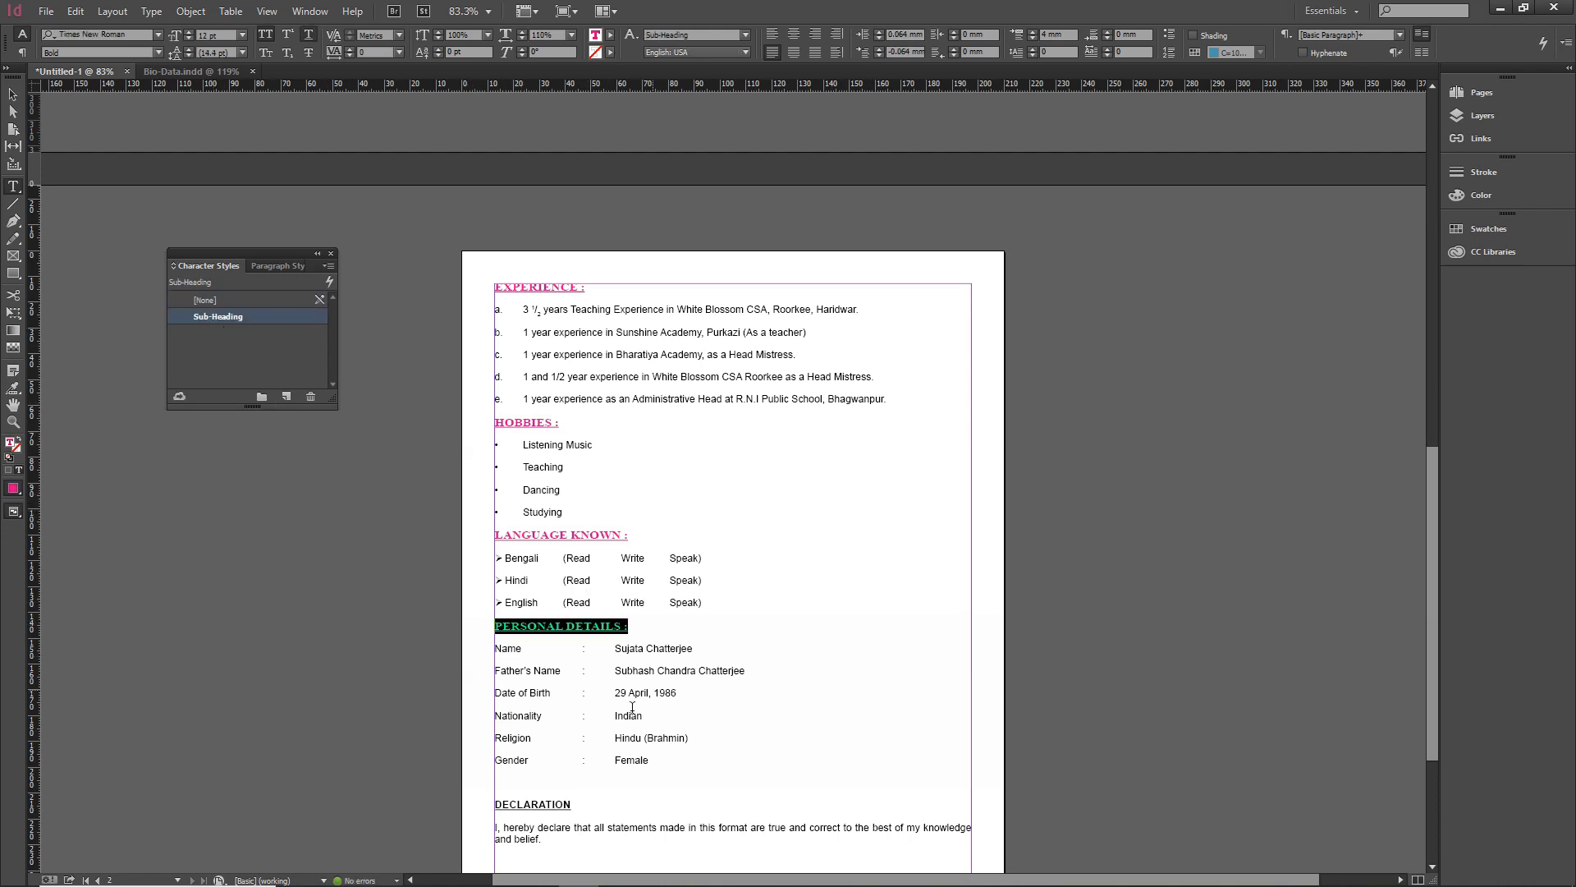
{"action": "left_click_drag", "start_coordinate": [589, 804], "coordinate": [493, 804]}
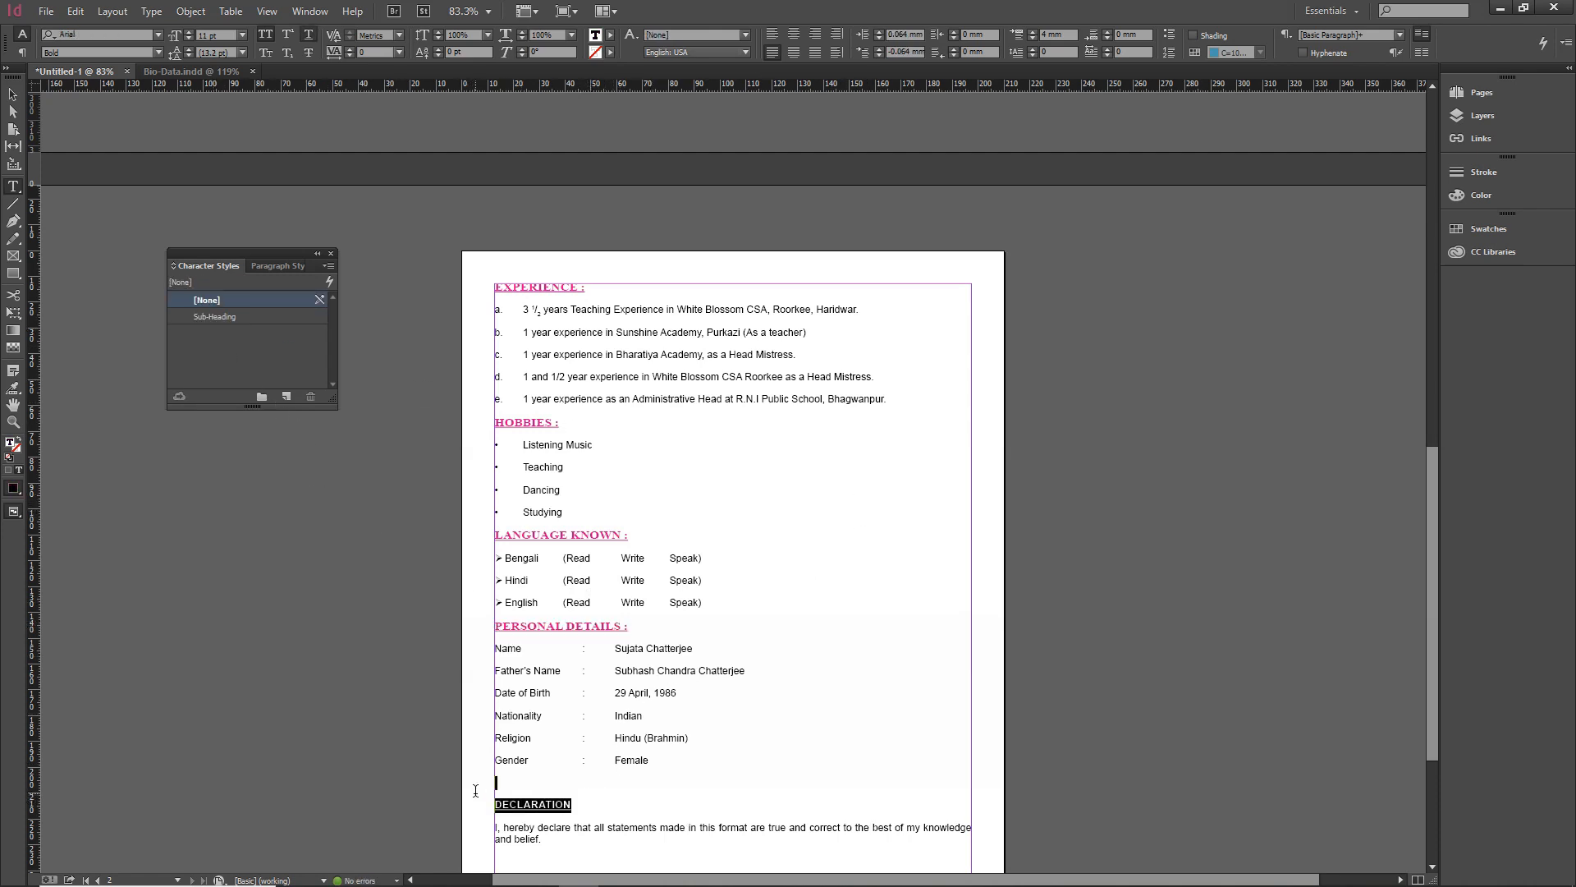
{"action": "left_click", "coordinate": [215, 316]}
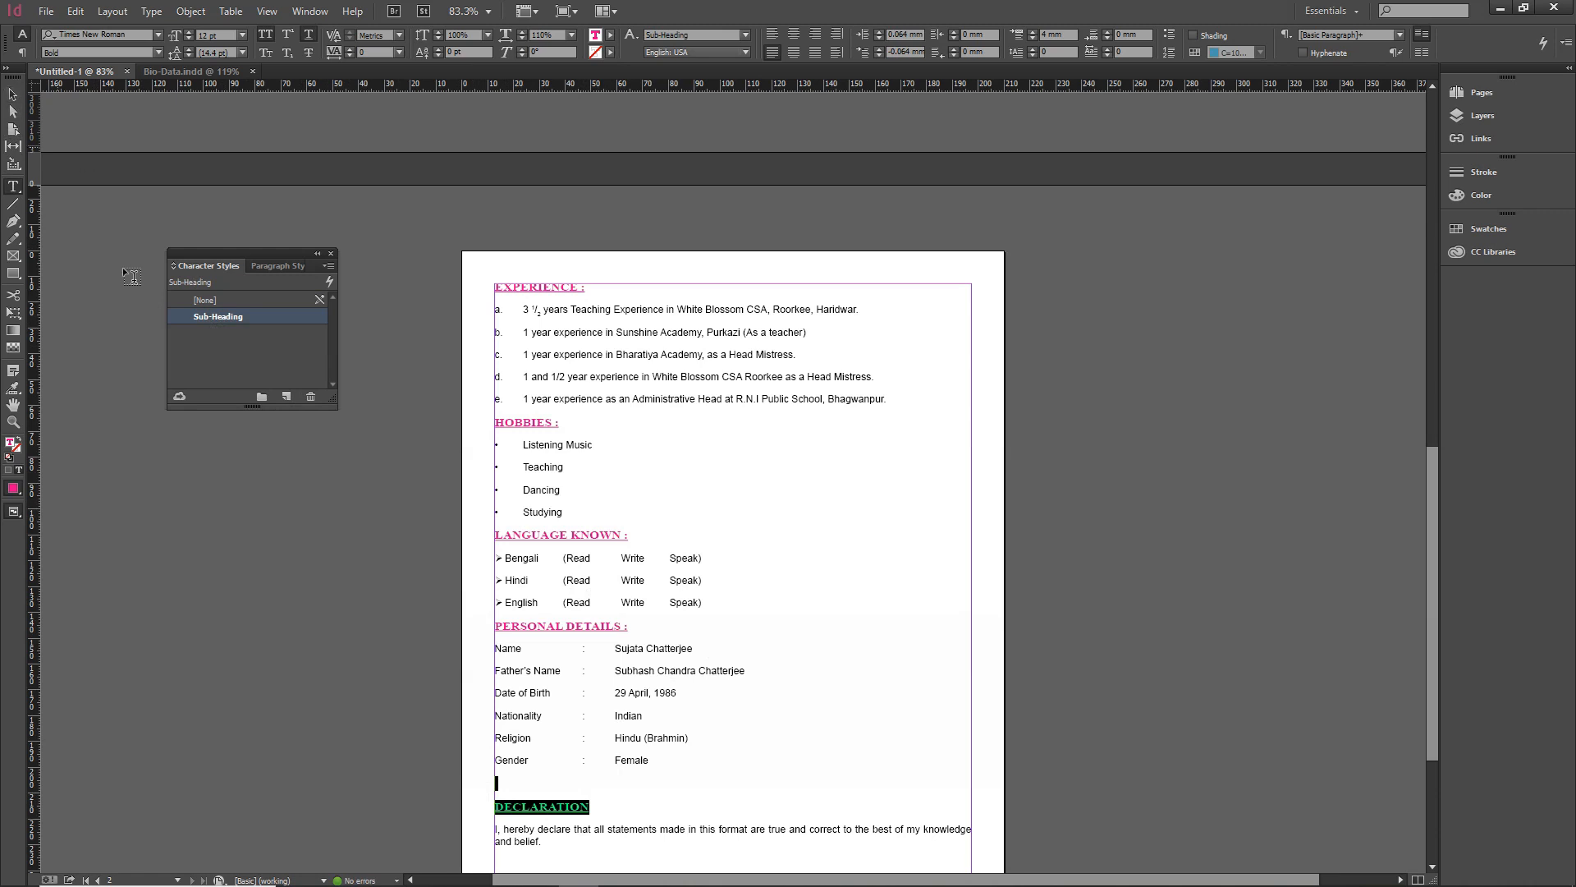
{"action": "left_click", "coordinate": [342, 473]}
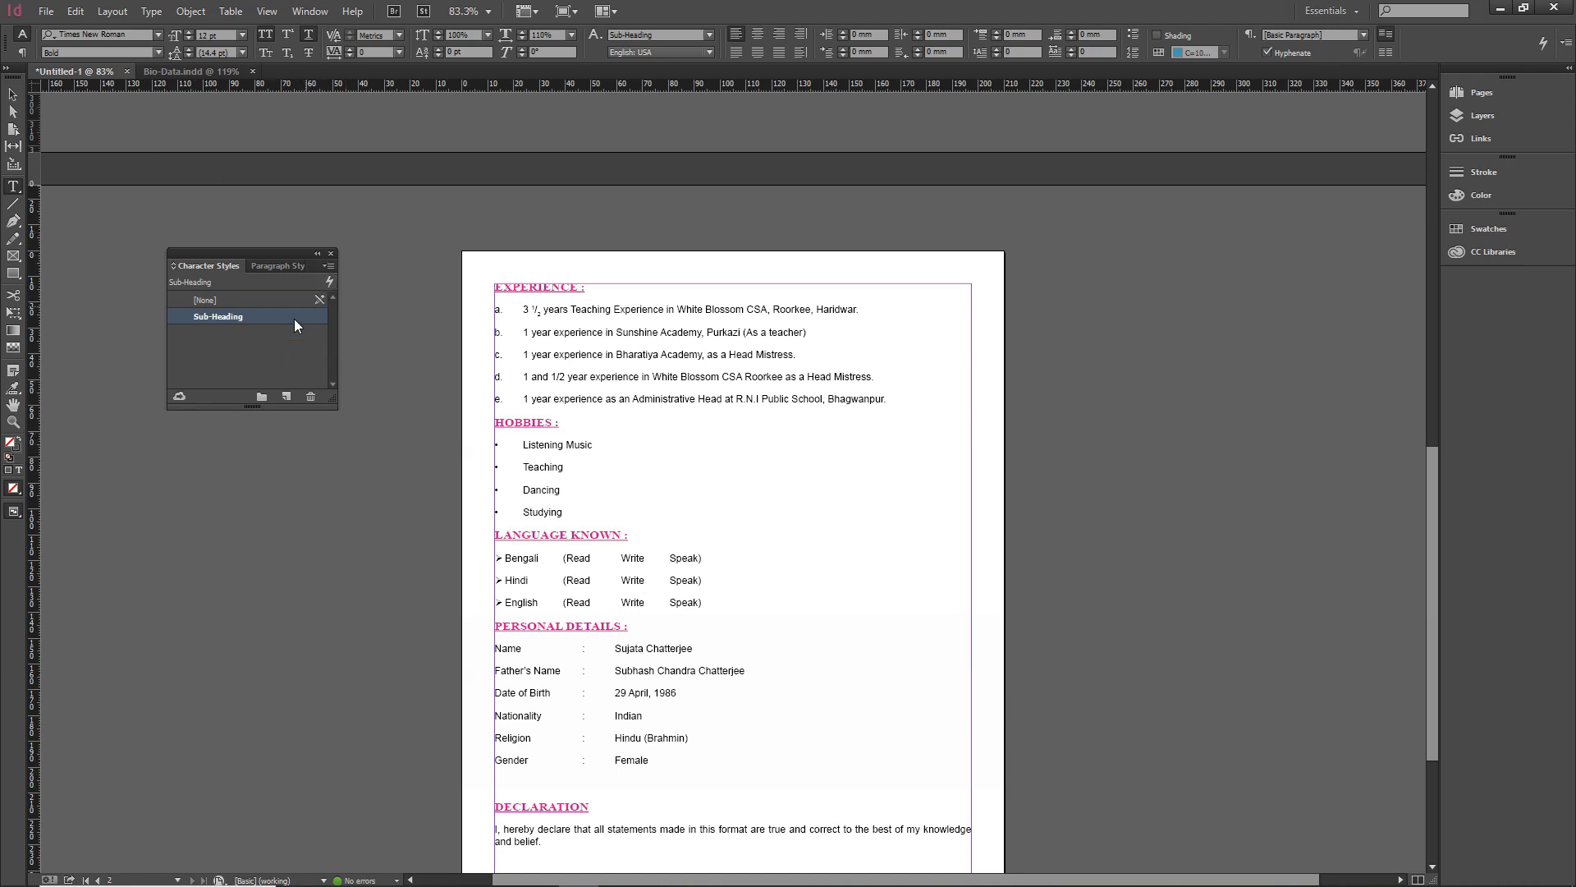
Step: Change the Sub-Heading character style's color to [Black]
{"action": "right_click", "coordinate": [261, 321]}
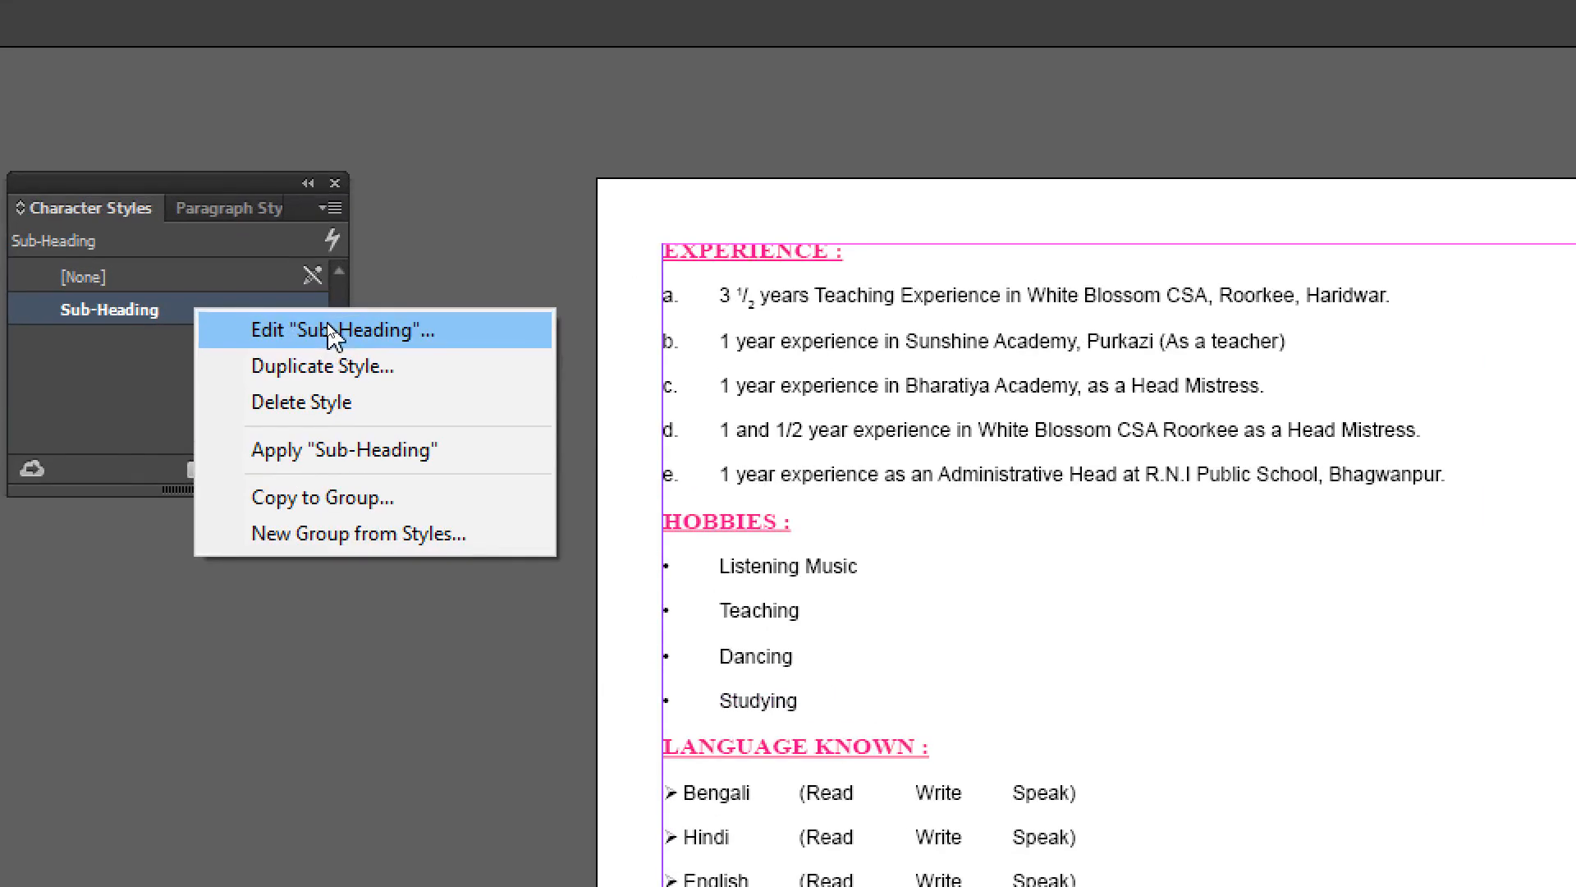
{"action": "left_click", "coordinate": [329, 329]}
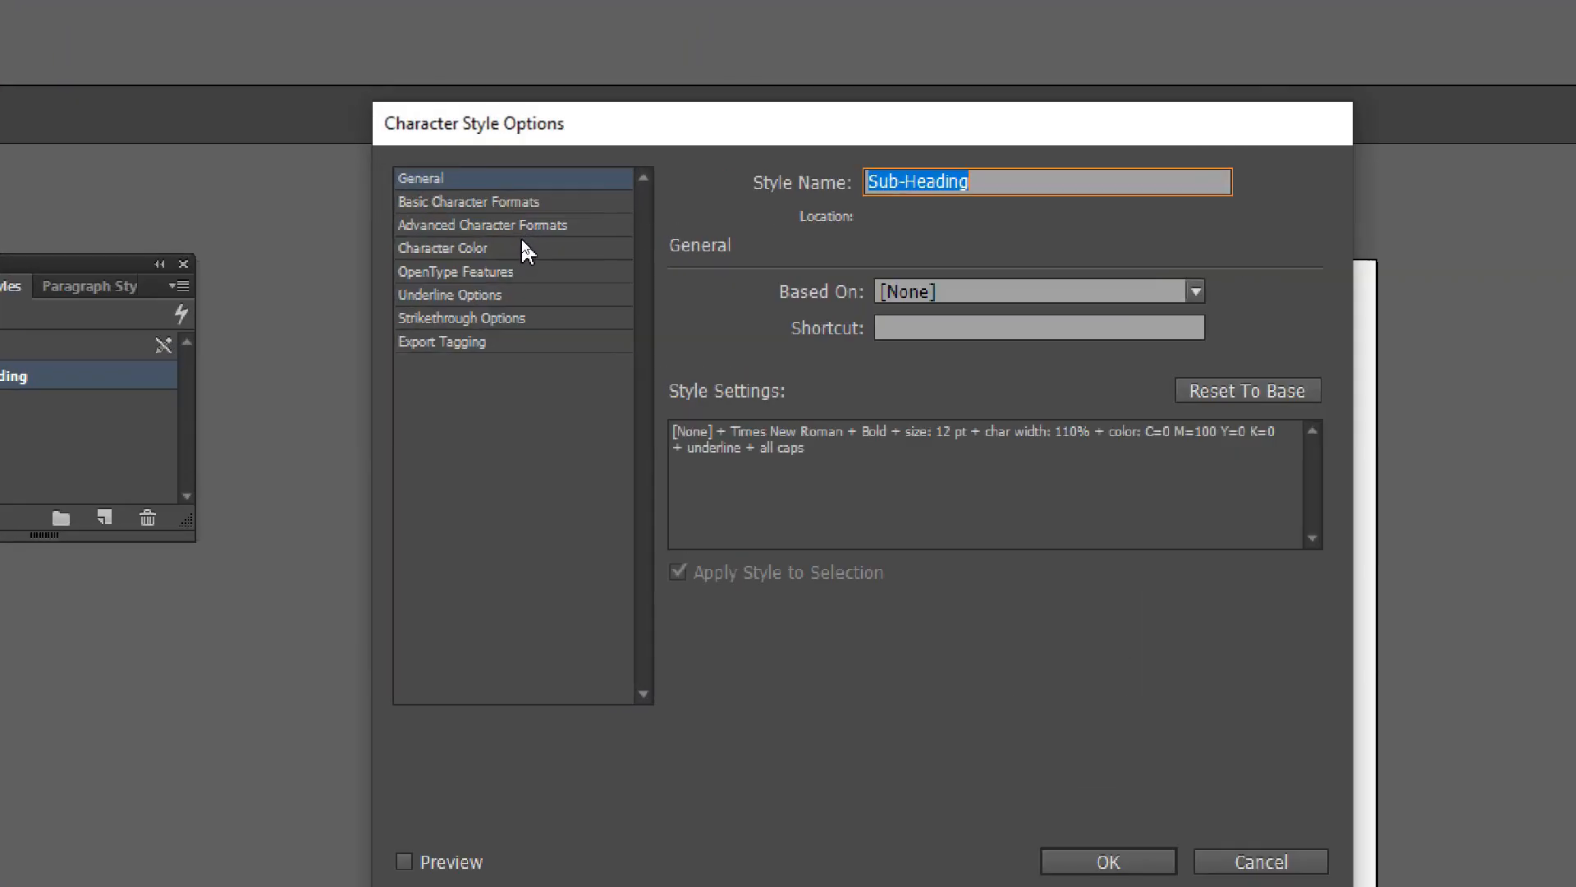
{"action": "left_click", "coordinate": [447, 254]}
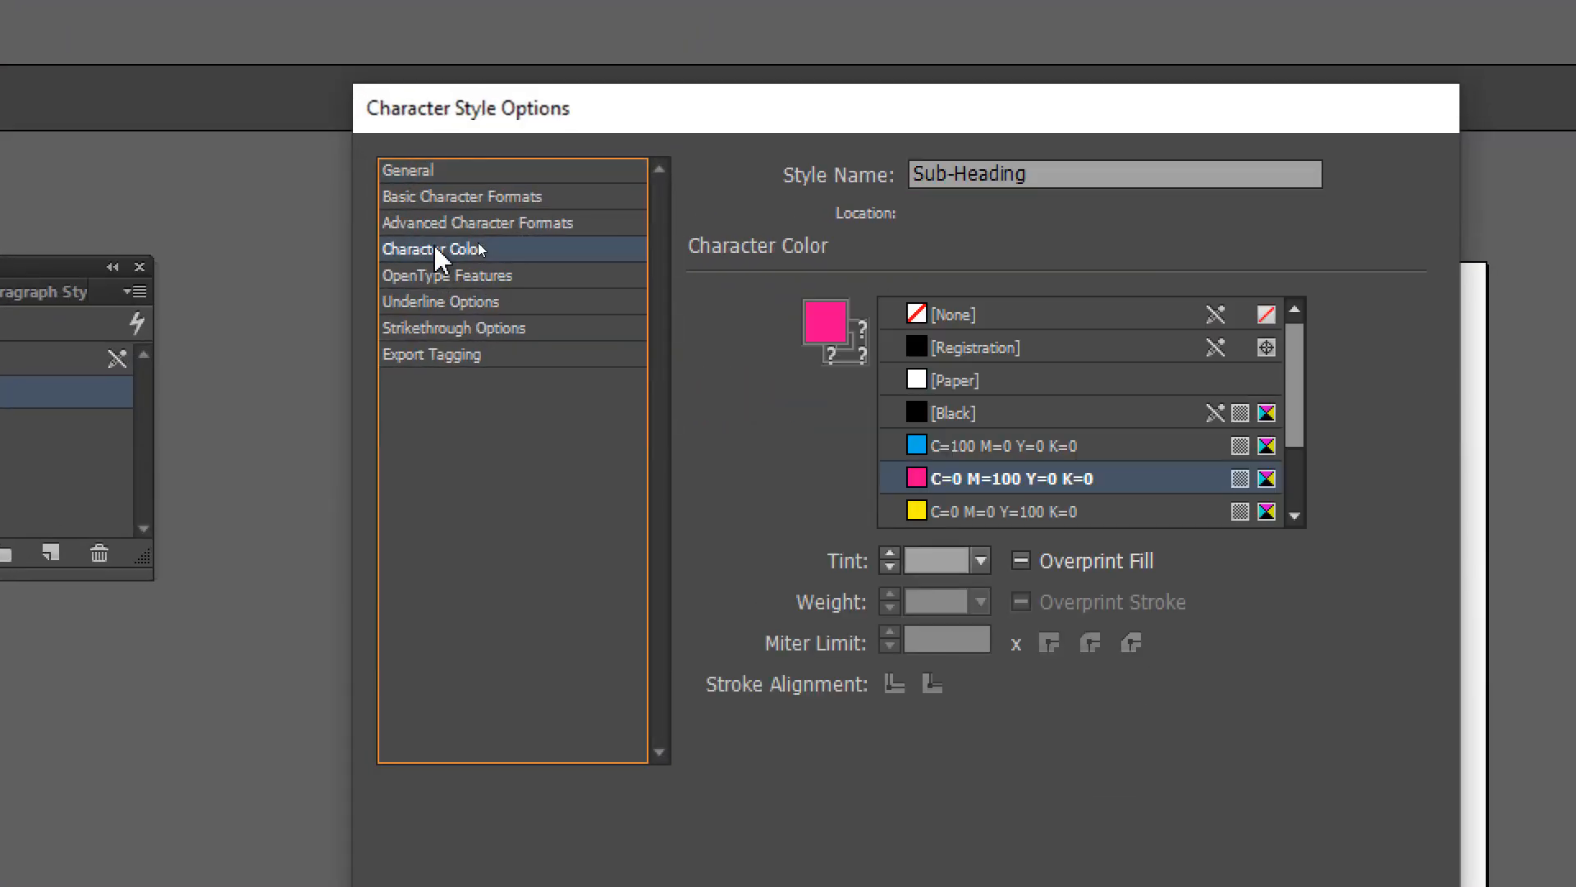
{"action": "left_click", "coordinate": [955, 412]}
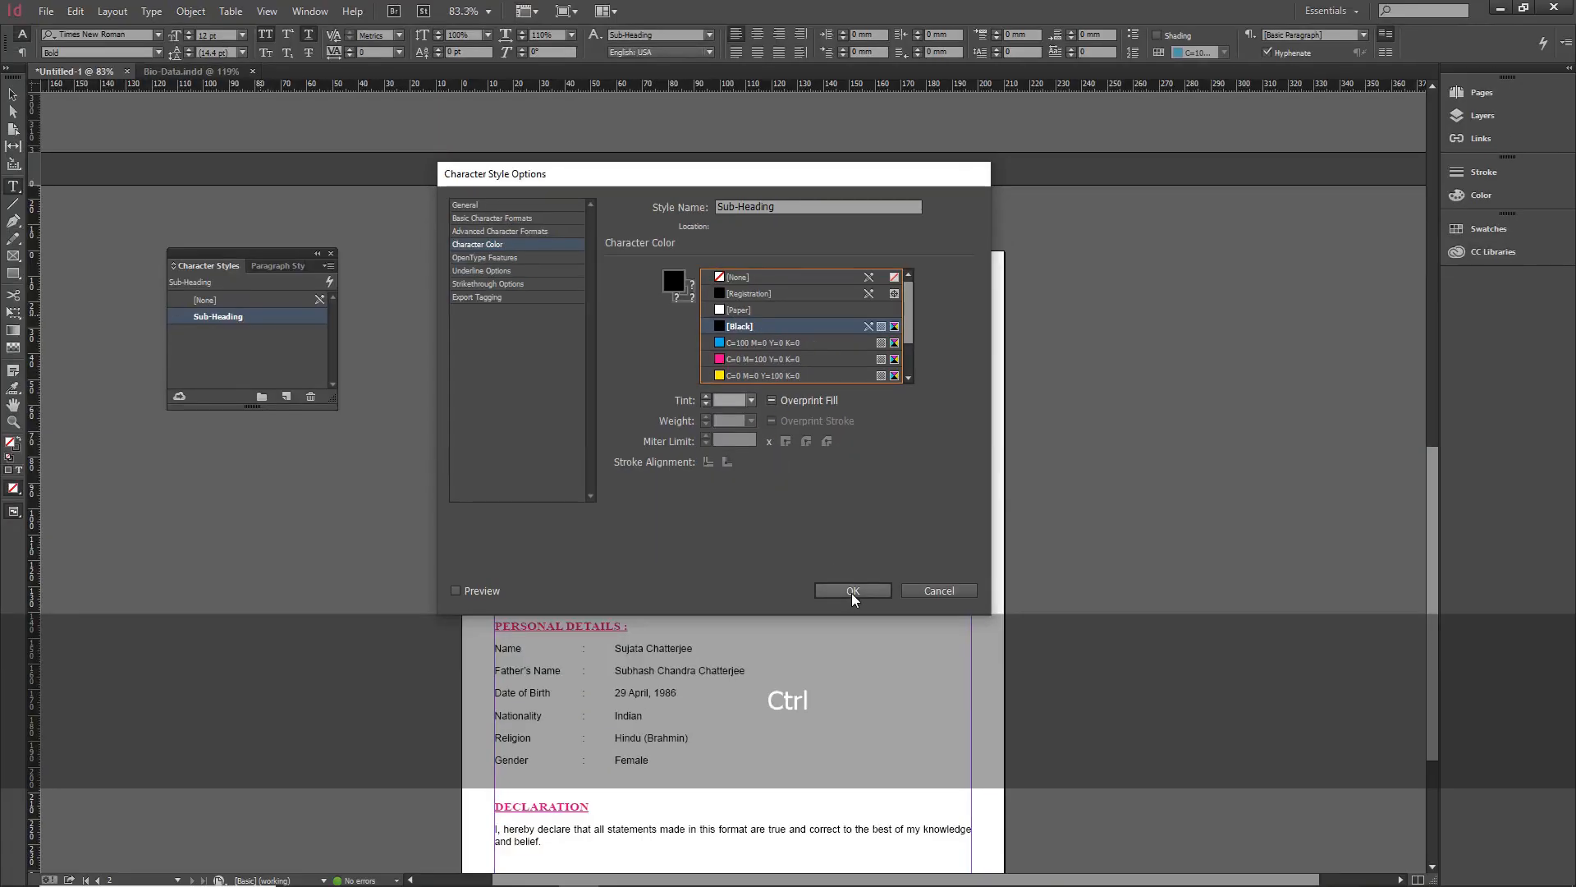
{"action": "left_click", "coordinate": [852, 591]}
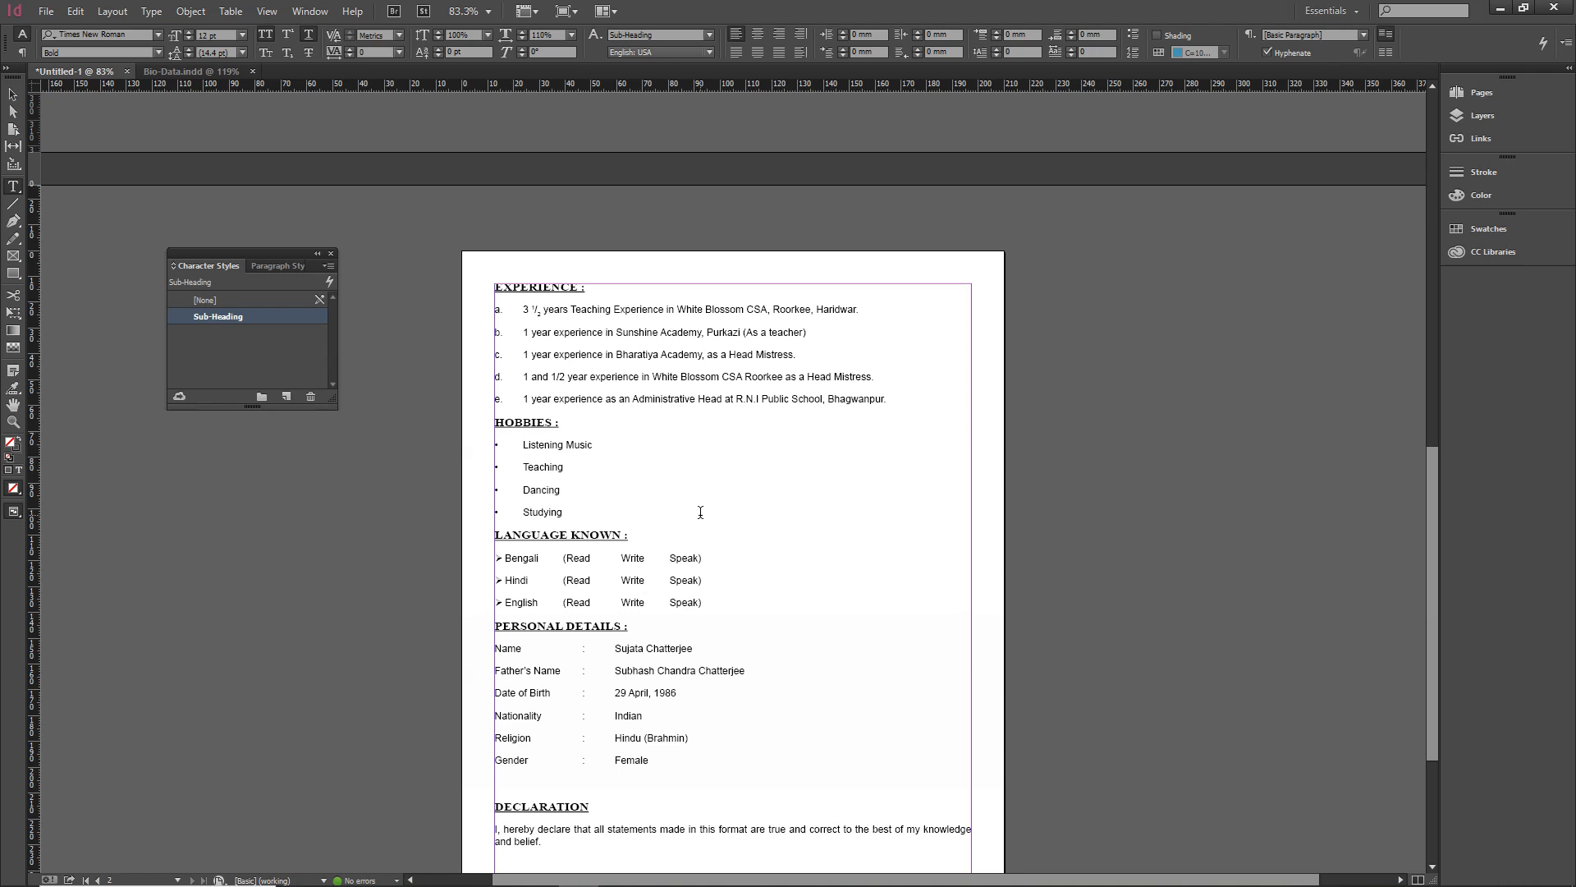
Step: Set the Sub-Heading character style's font family to Futura Bk BT
{"action": "right_click", "coordinate": [222, 322]}
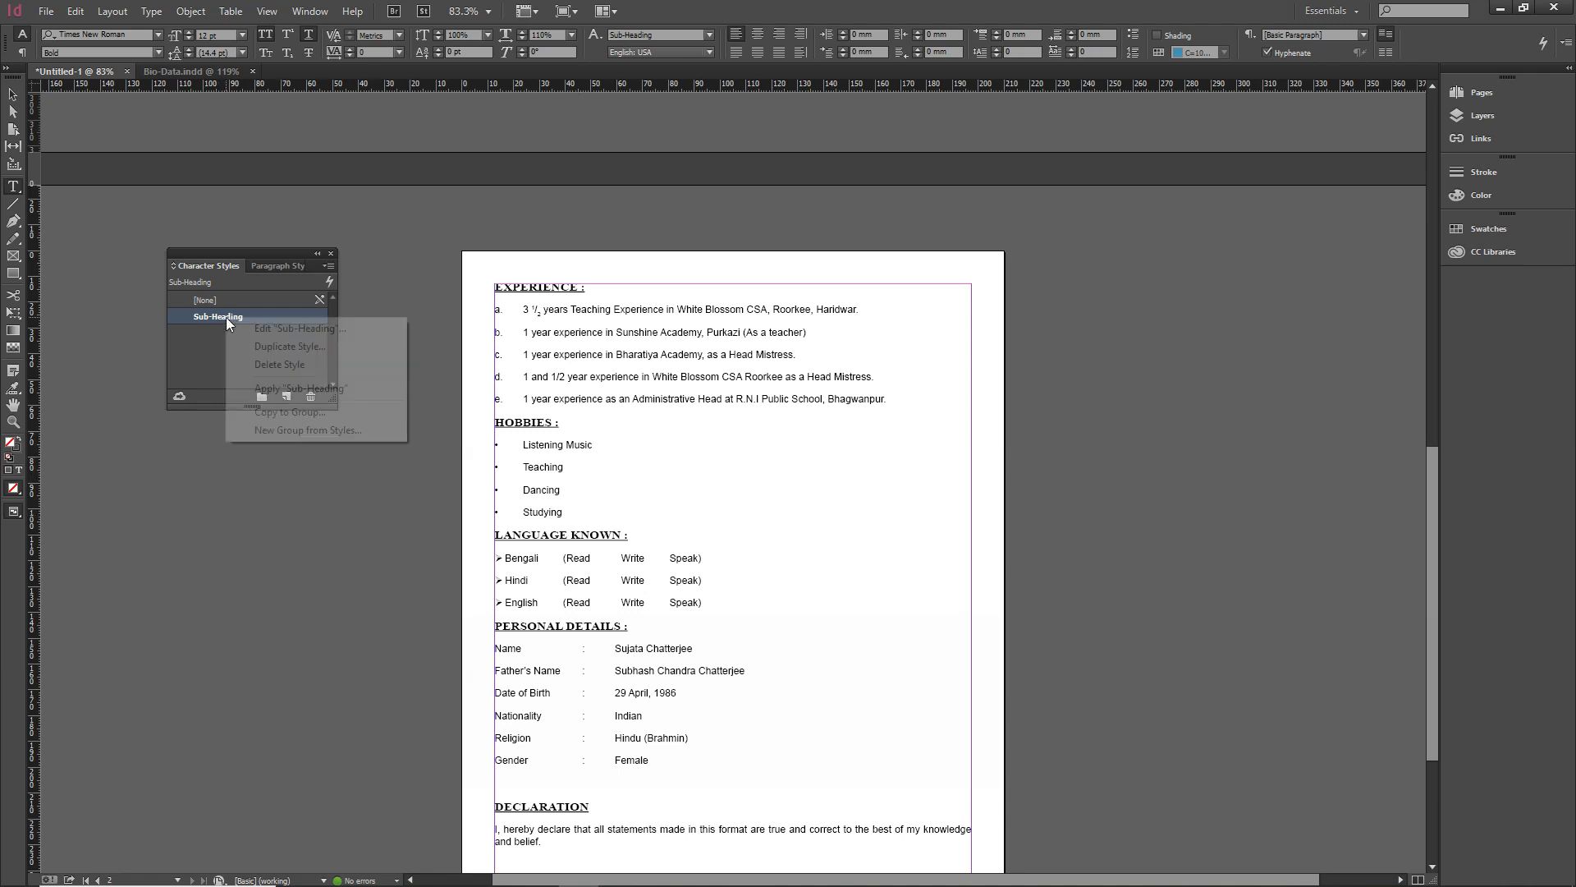
{"action": "left_click", "coordinate": [302, 321]}
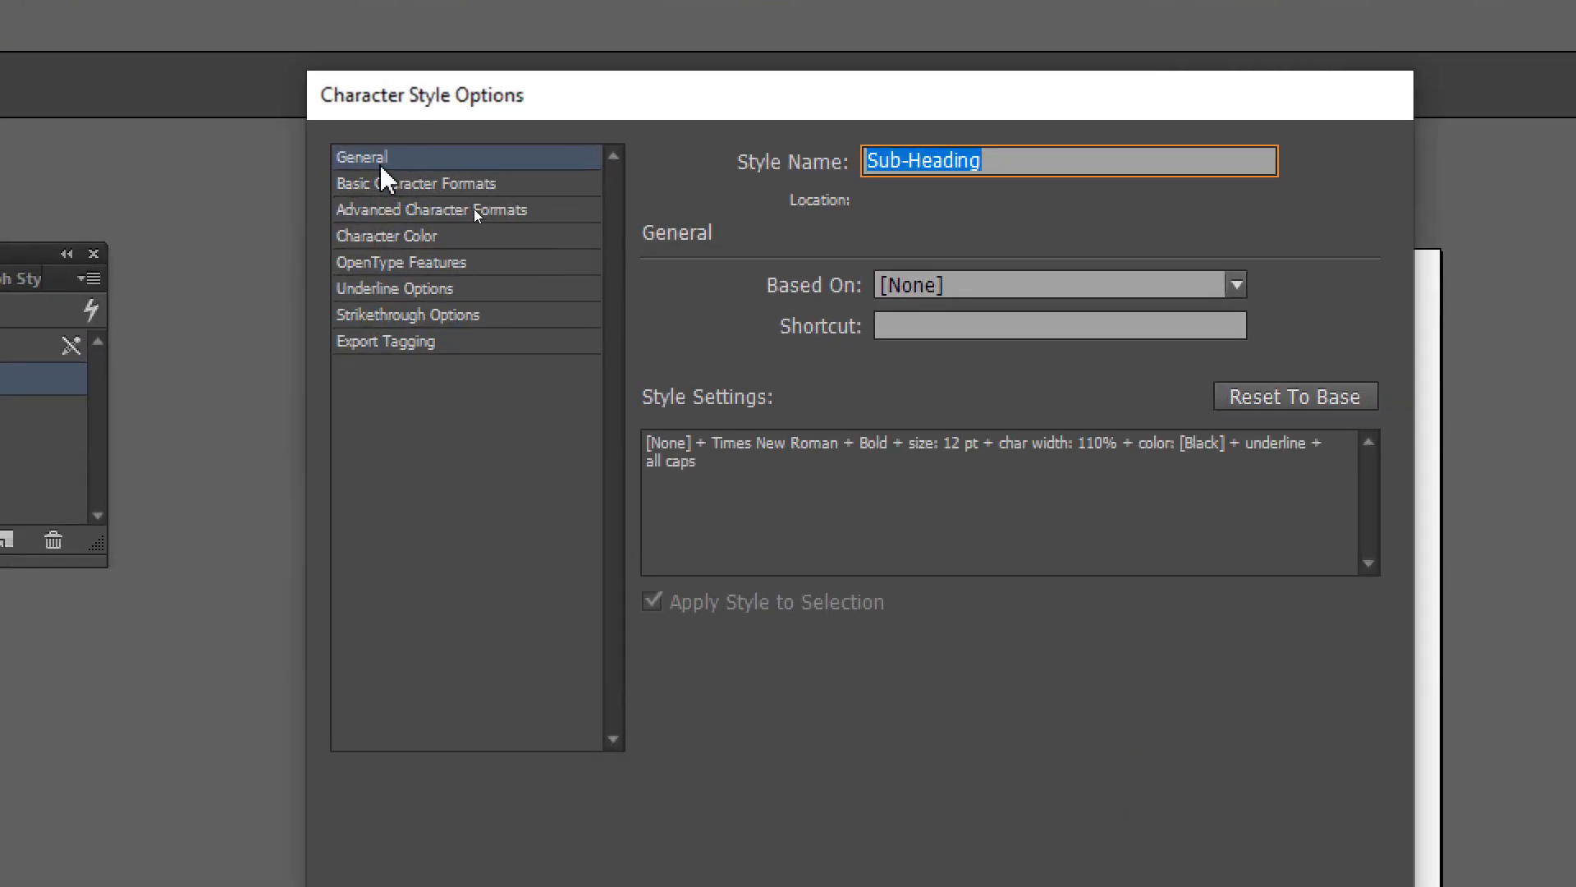
{"action": "left_click", "coordinate": [509, 218]}
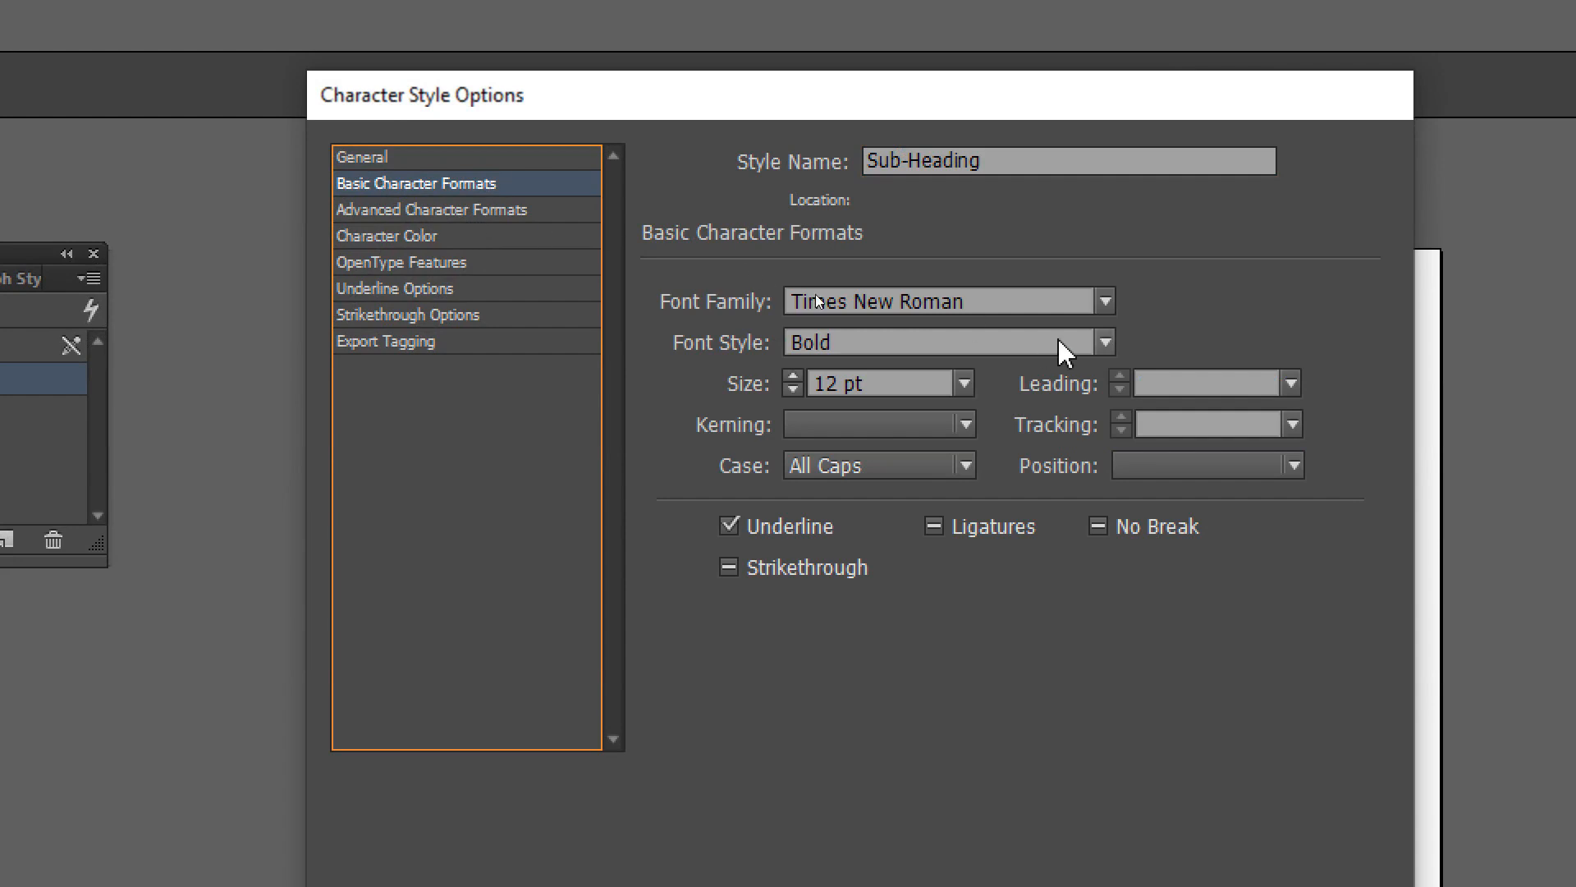
{"action": "left_click", "coordinate": [985, 310]}
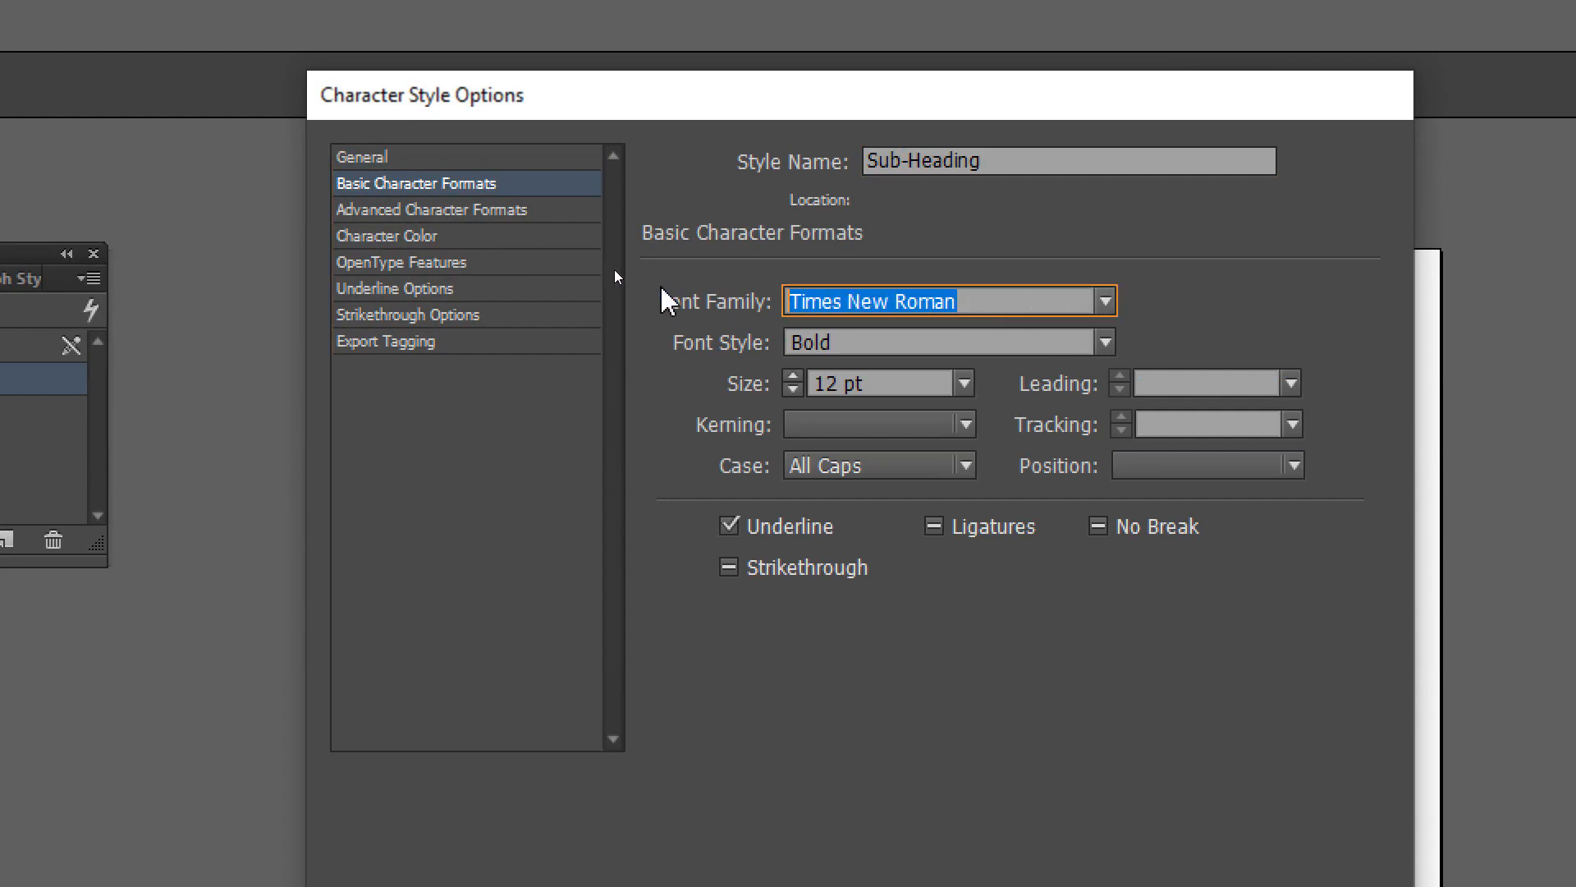
{"action": "type", "text": "Futura Bk BT"}
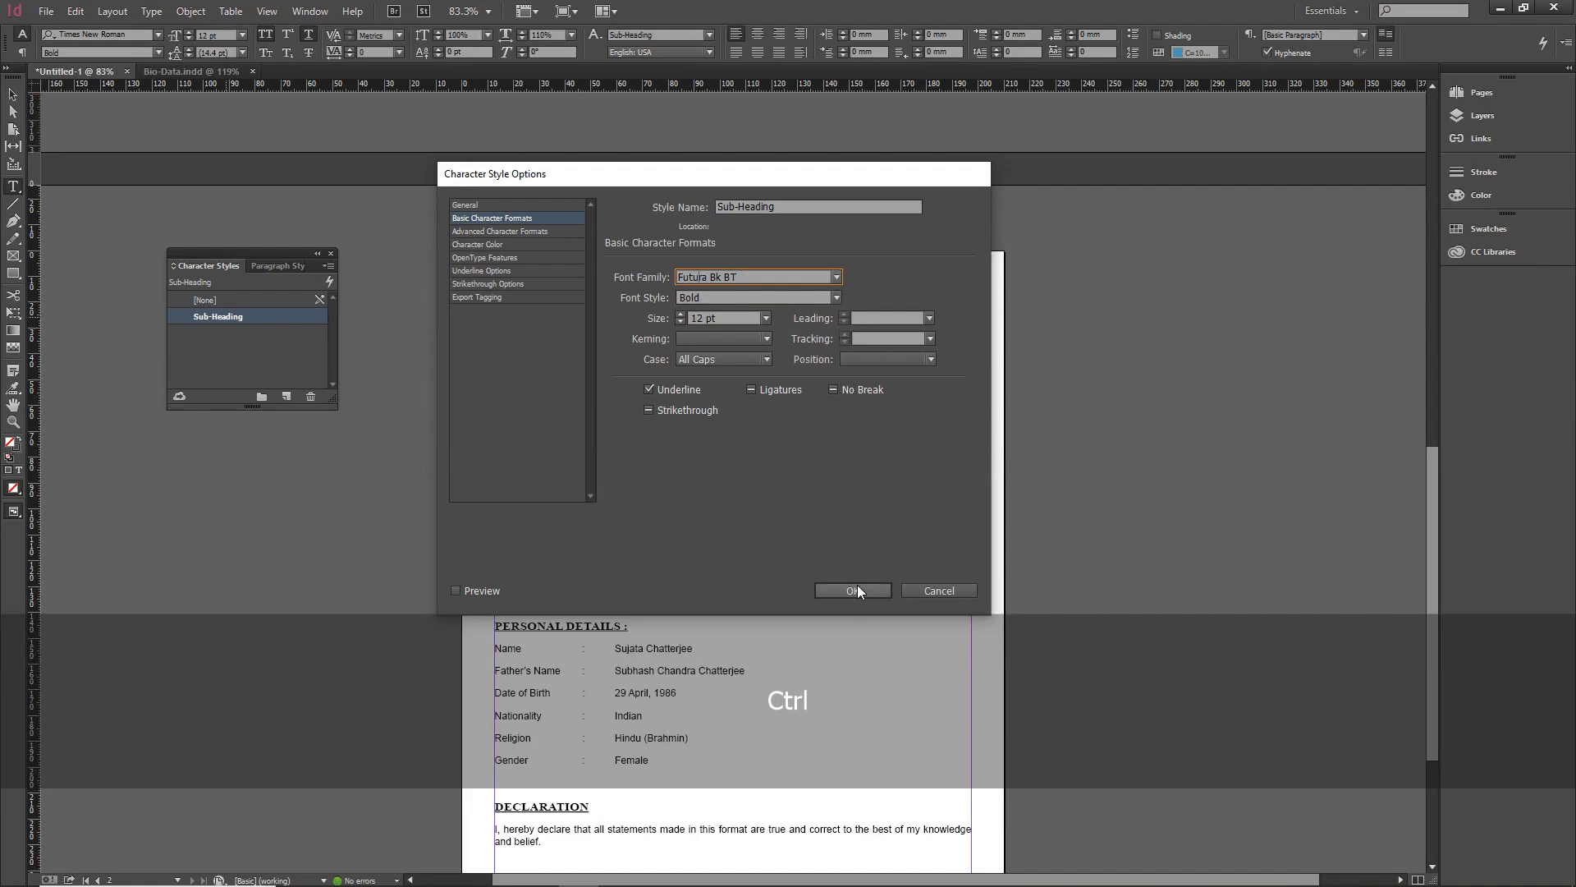
{"action": "left_click", "coordinate": [857, 588]}
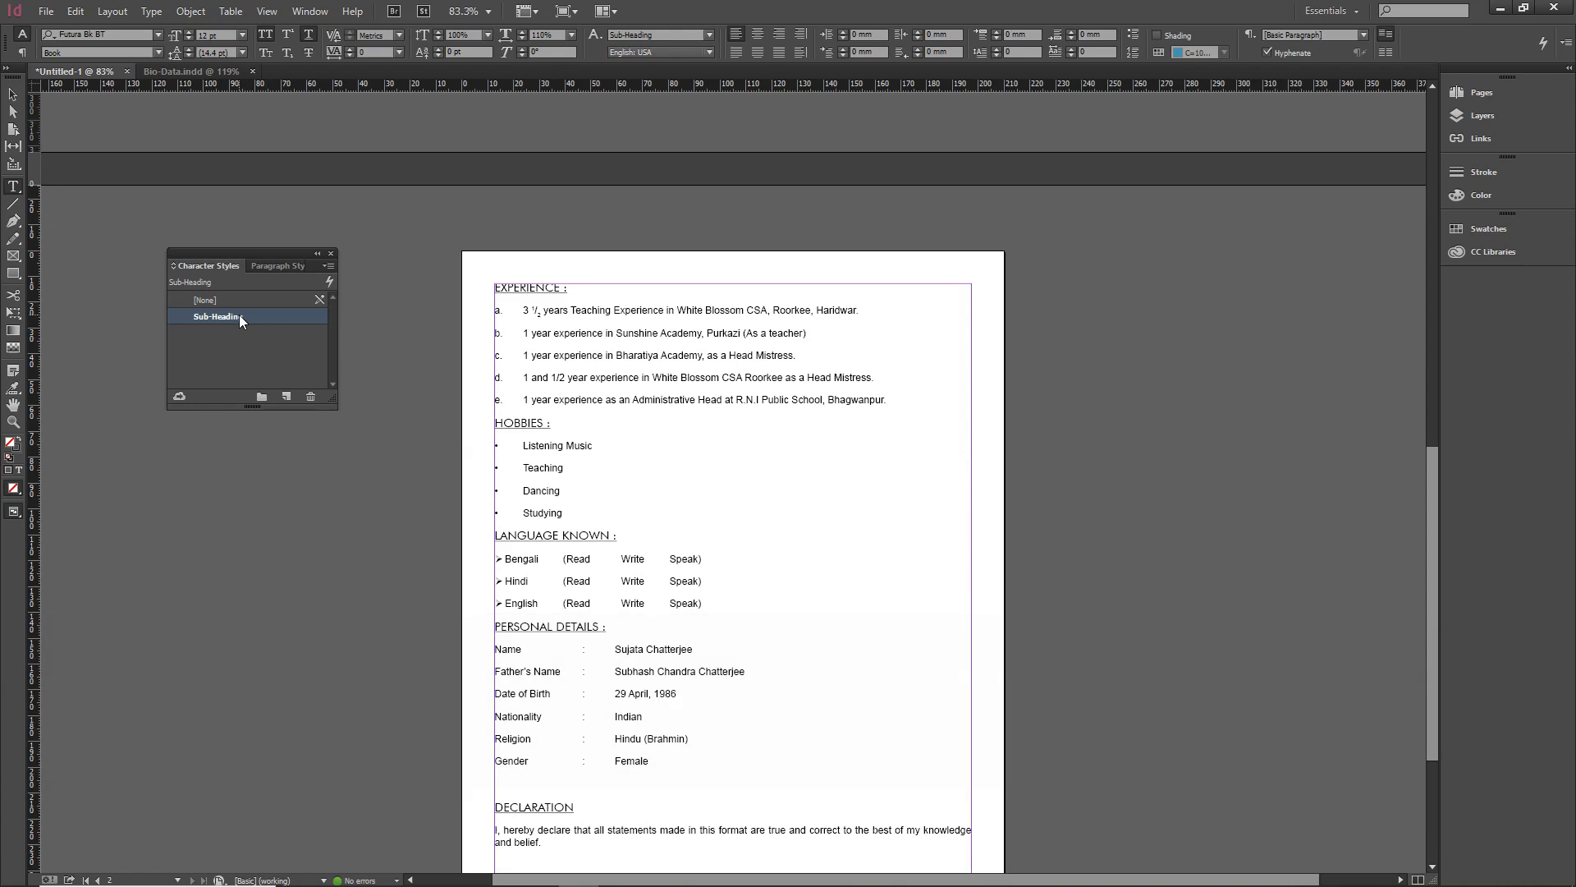
Step: Reopen the Sub-Heading character style's basic formats and change its font family to Futura Md BT
{"action": "right_click", "coordinate": [12, 207]}
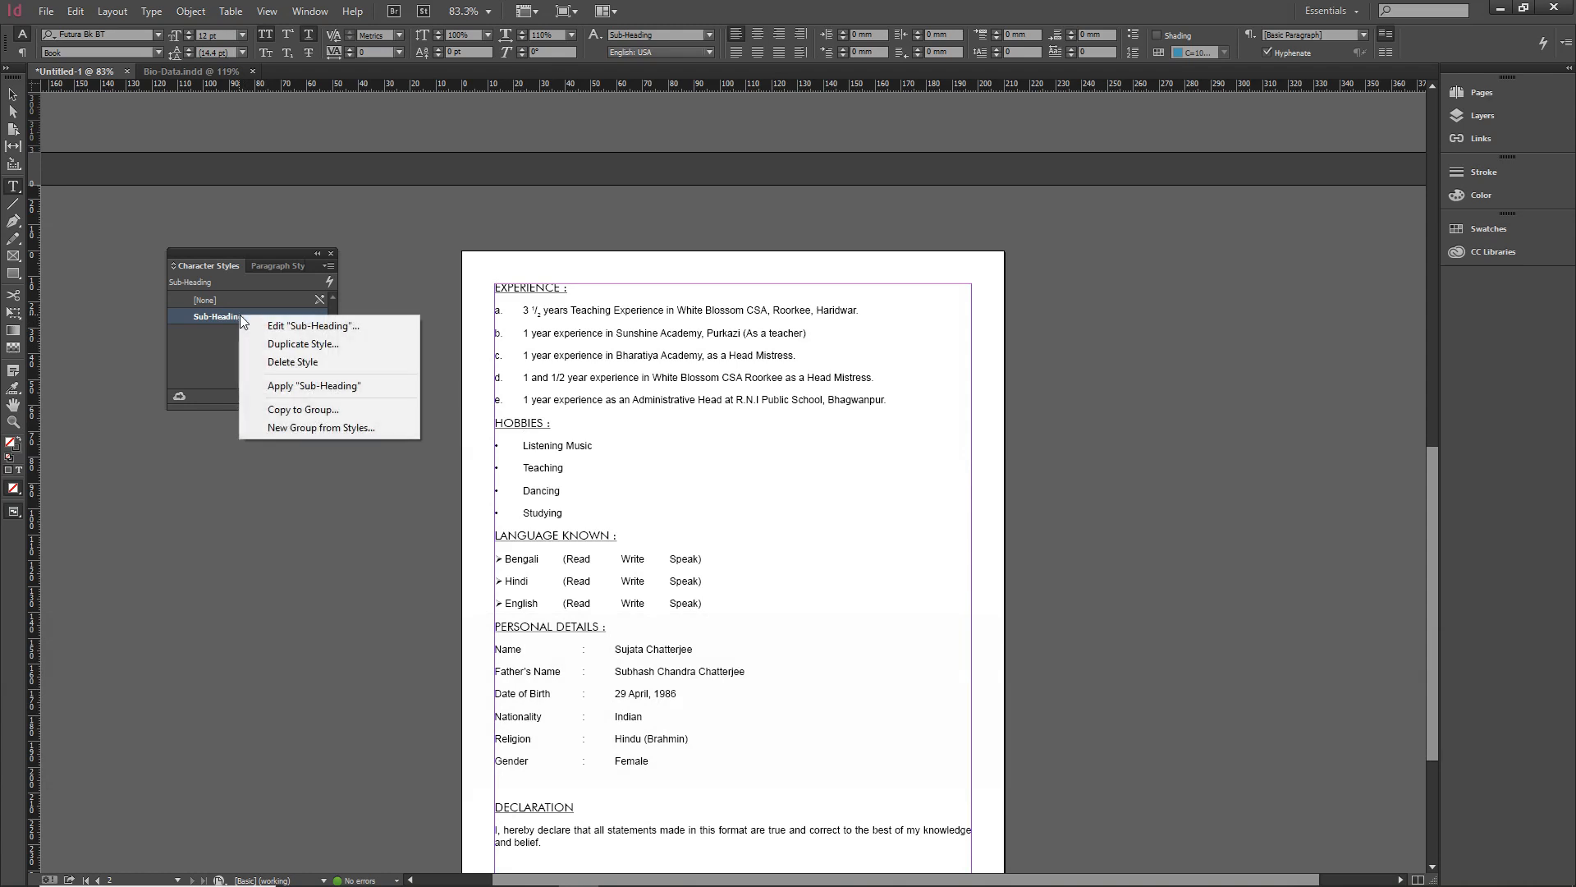
{"action": "left_click", "coordinate": [312, 325]}
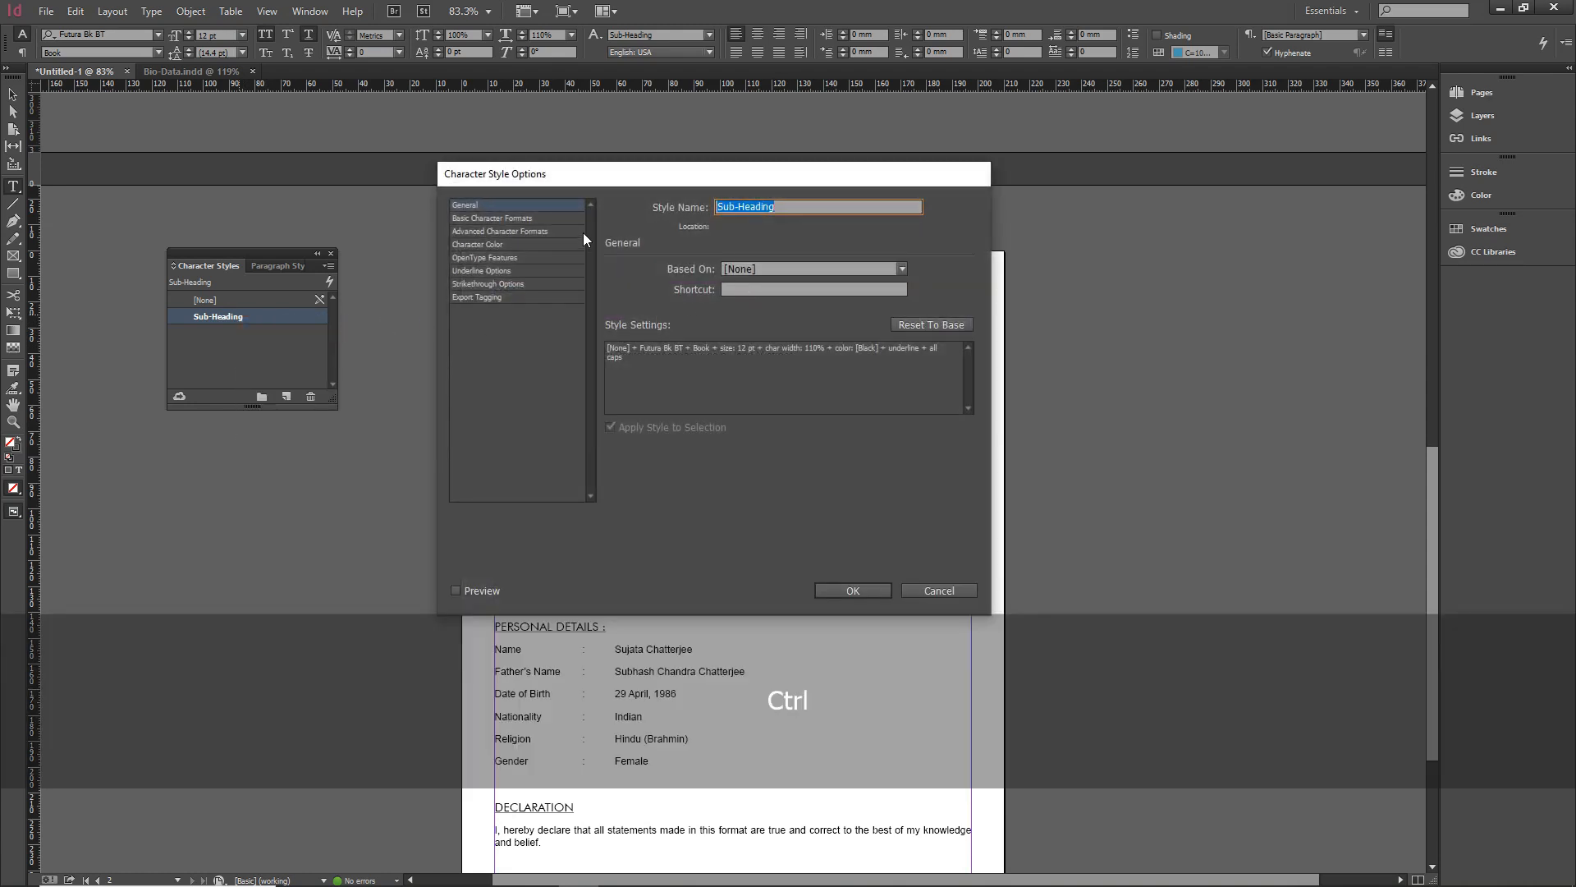
{"action": "left_click", "coordinate": [512, 218]}
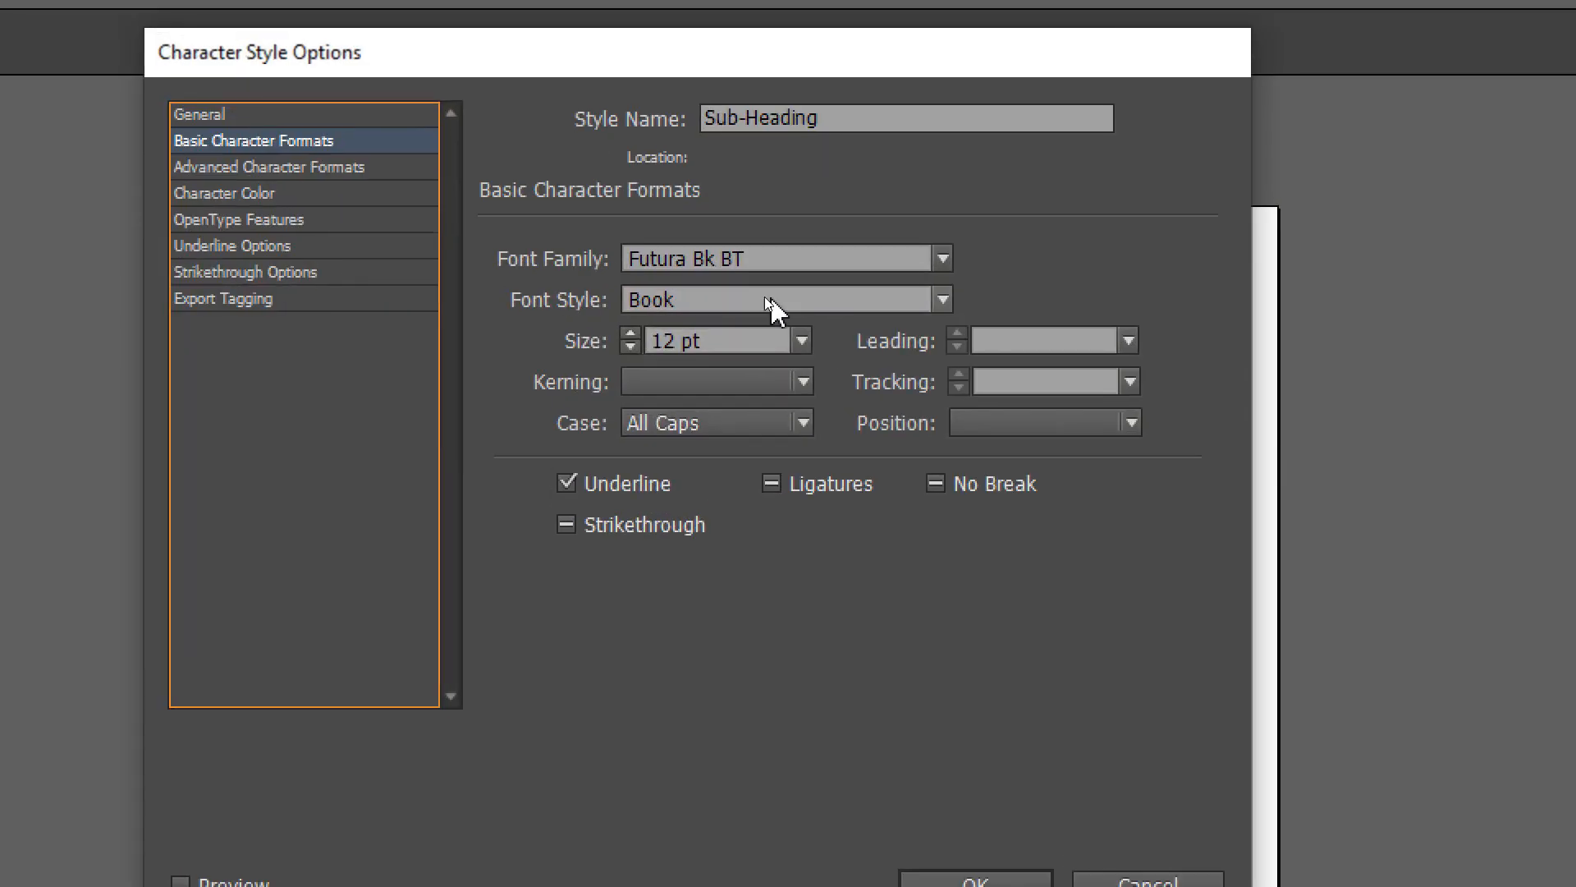
{"action": "left_click", "coordinate": [942, 299]}
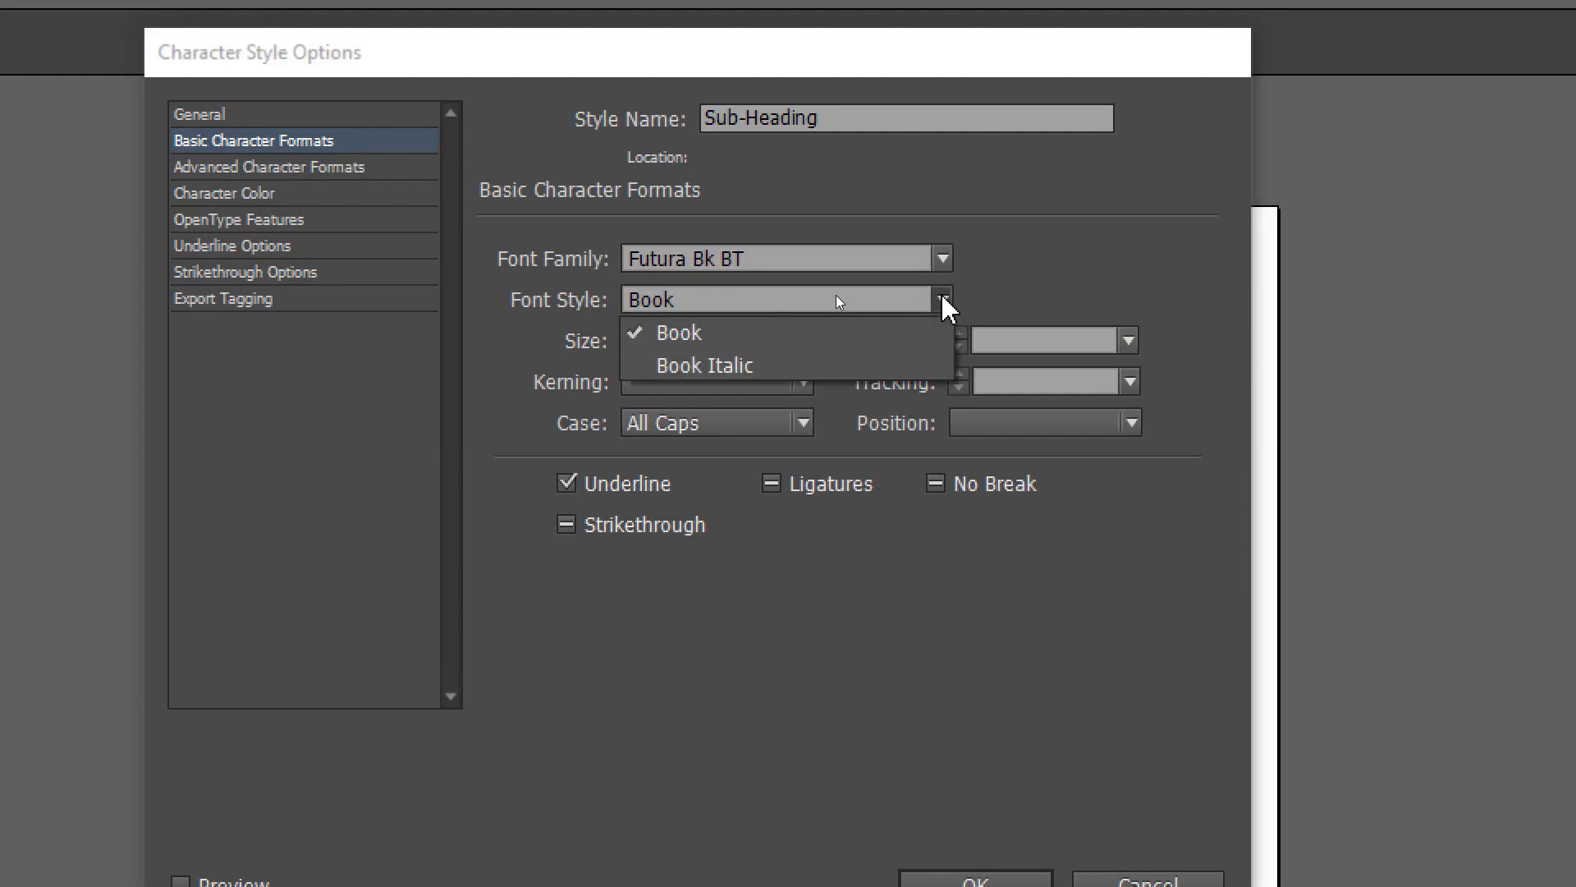
{"action": "left_click", "coordinate": [945, 299]}
{"action": "left_click", "coordinate": [944, 258]}
{"action": "scroll", "coordinate": [952, 640], "scroll_direction": "down", "scroll_amount": 10}
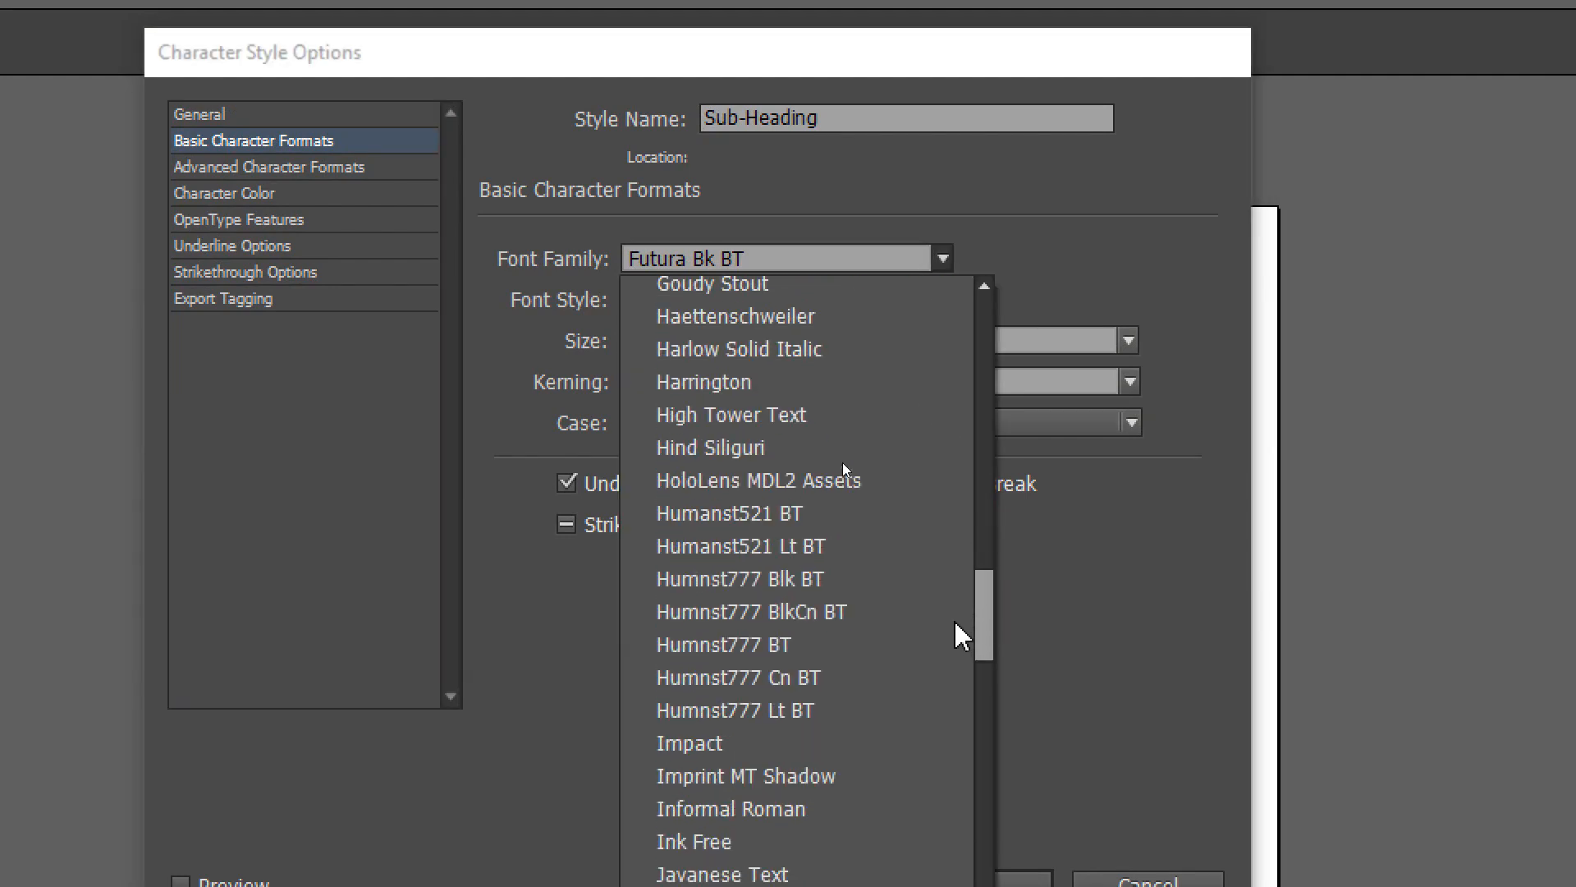
{"action": "scroll", "coordinate": [953, 690], "scroll_direction": "down", "scroll_amount": 10}
{"action": "scroll", "coordinate": [936, 668], "scroll_direction": "up", "scroll_amount": 20}
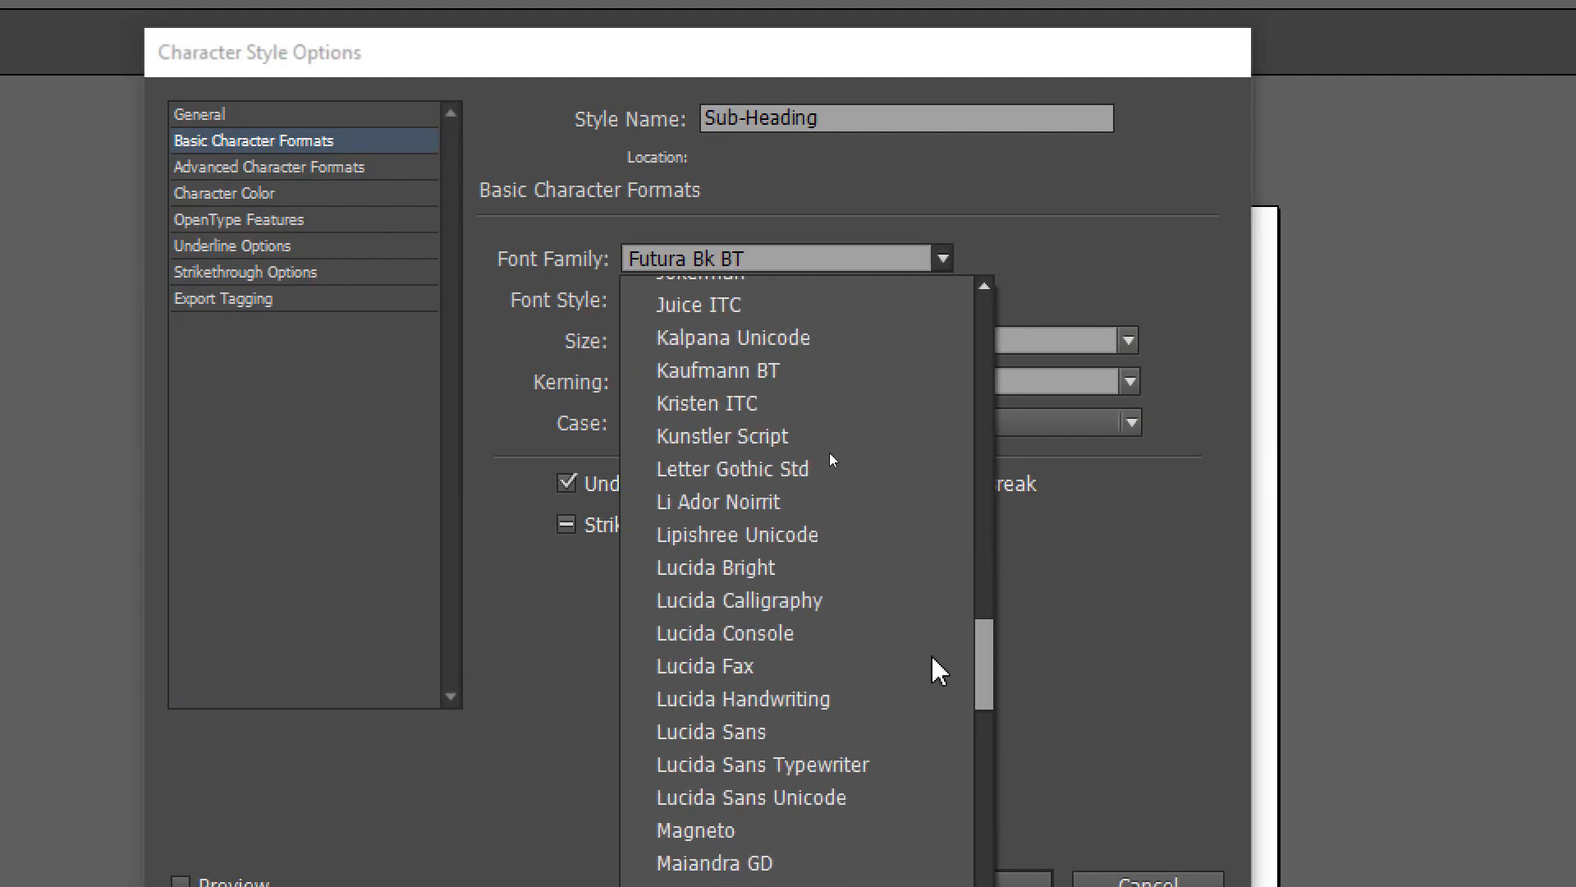
{"action": "scroll", "coordinate": [903, 344], "scroll_direction": "down", "scroll_amount": 20}
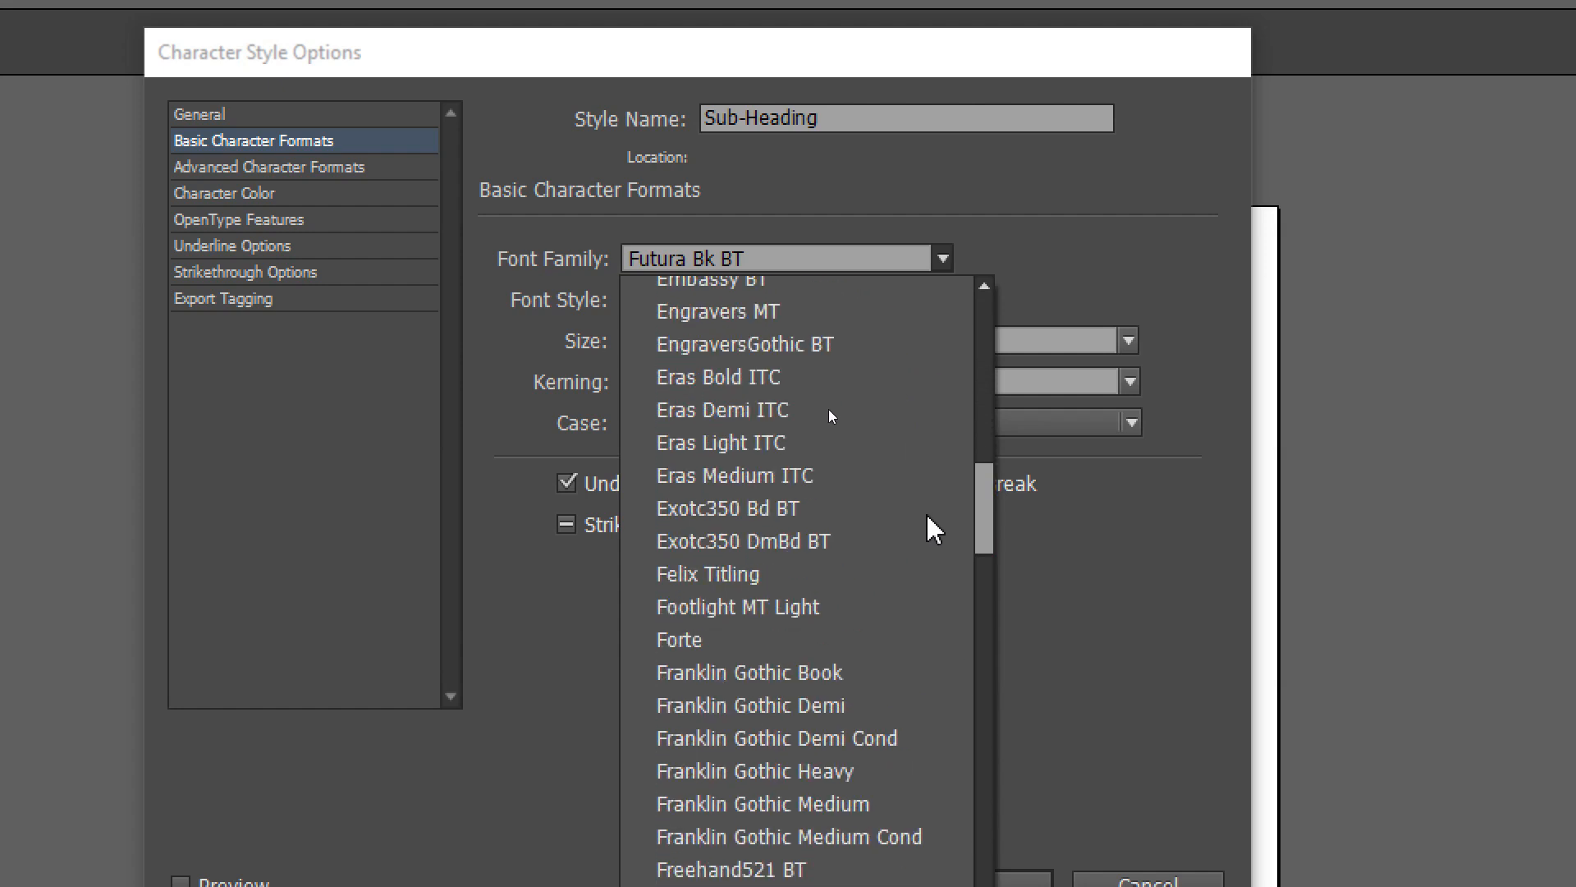
{"action": "scroll", "coordinate": [934, 551], "scroll_direction": "down", "scroll_amount": 1}
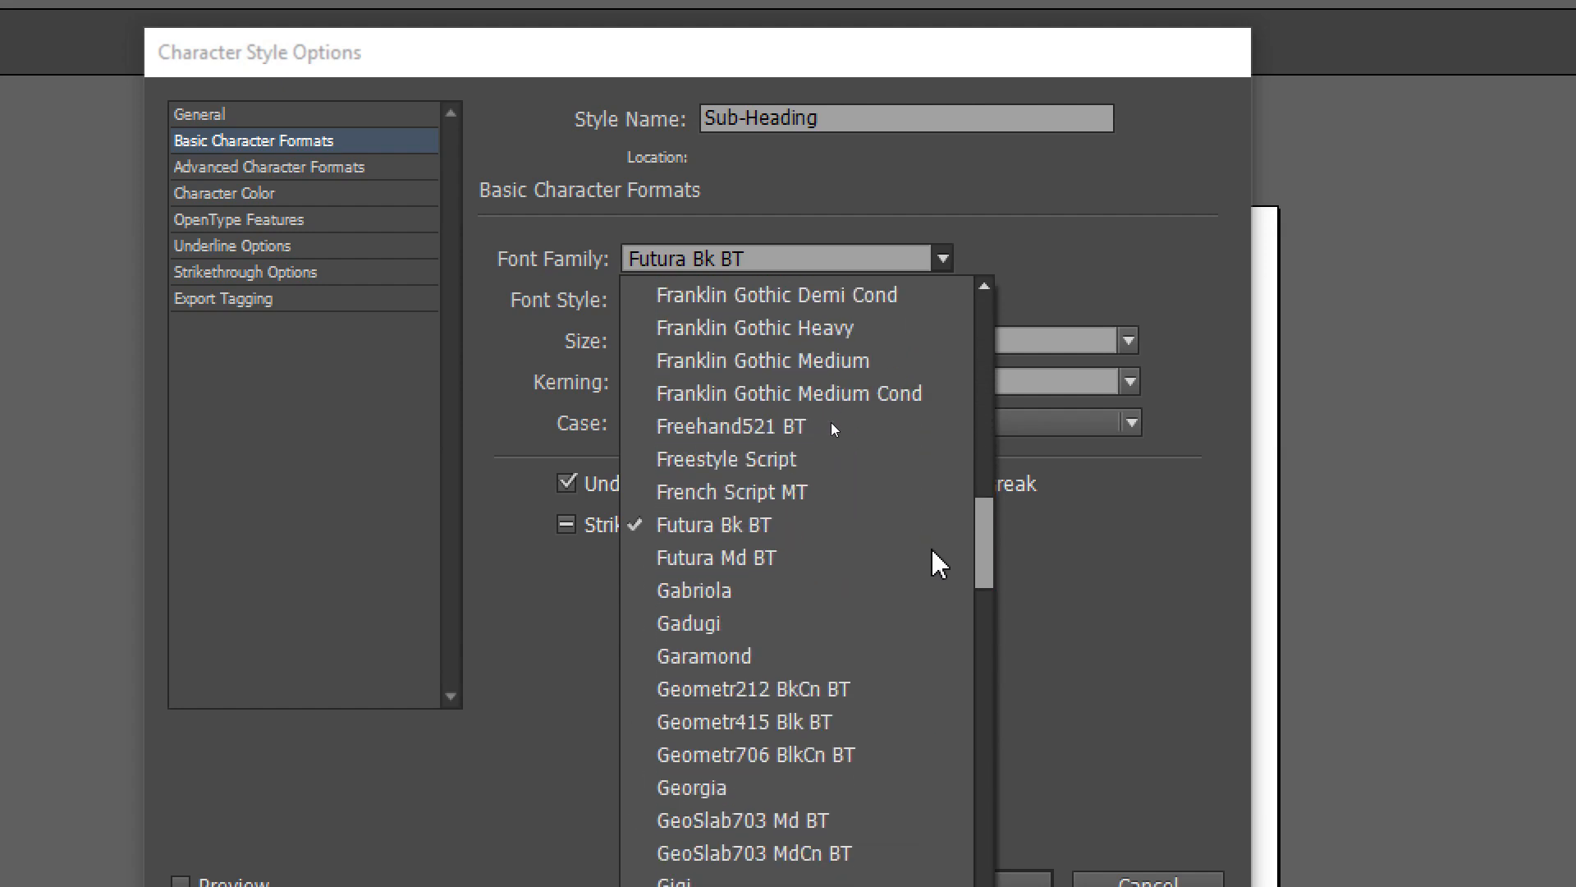
{"action": "left_click", "coordinate": [756, 558]}
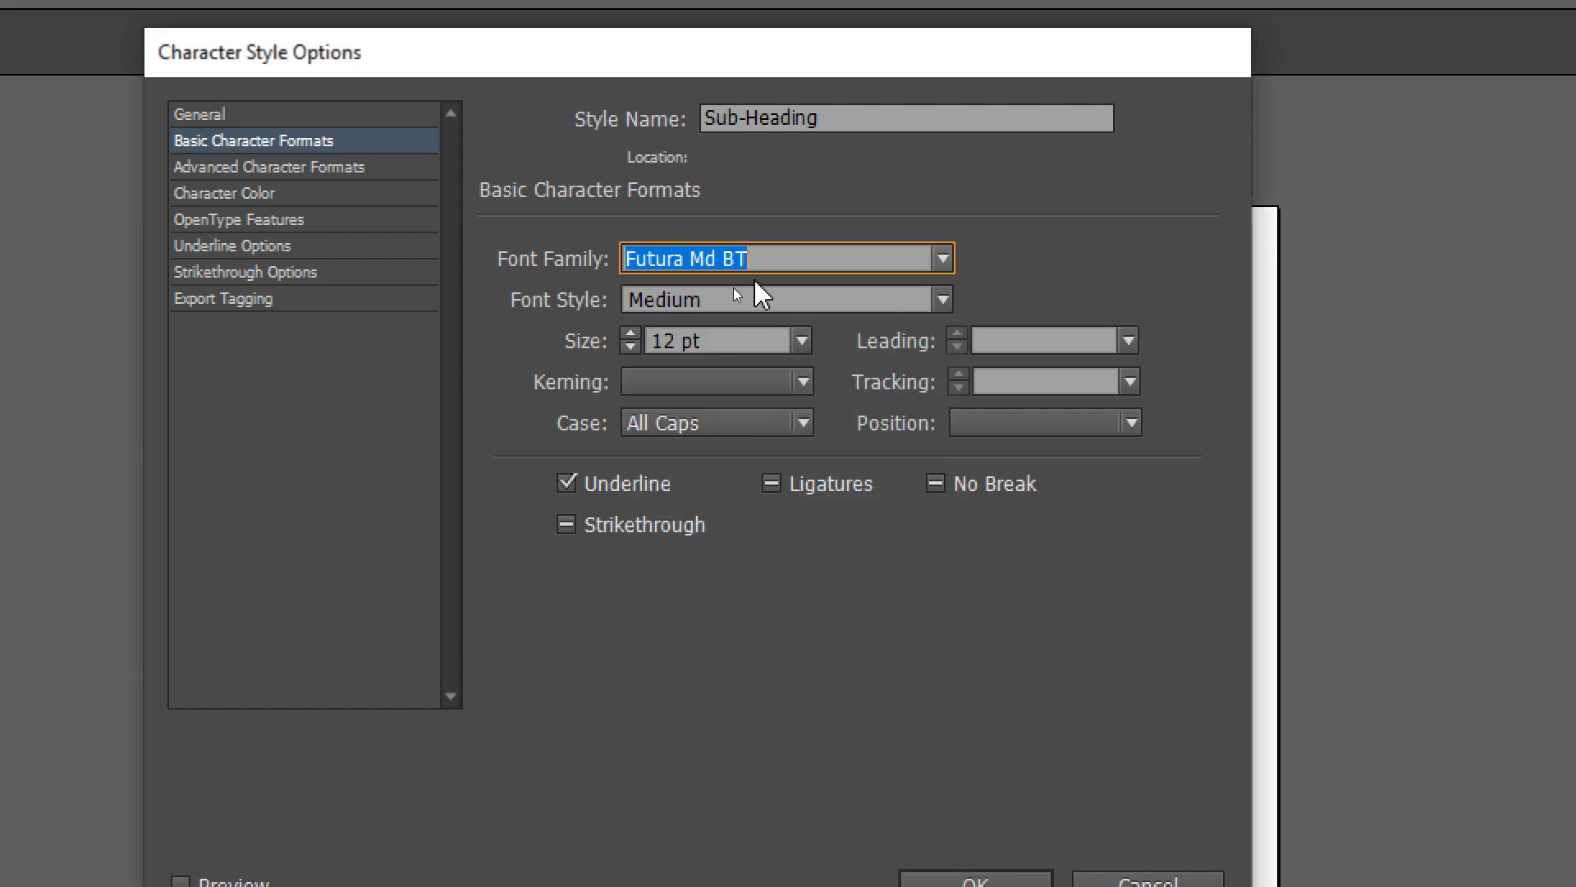
Step: Set the Sub-Heading character style's font style to Bold and accept the style options
{"action": "left_click", "coordinate": [942, 301]}
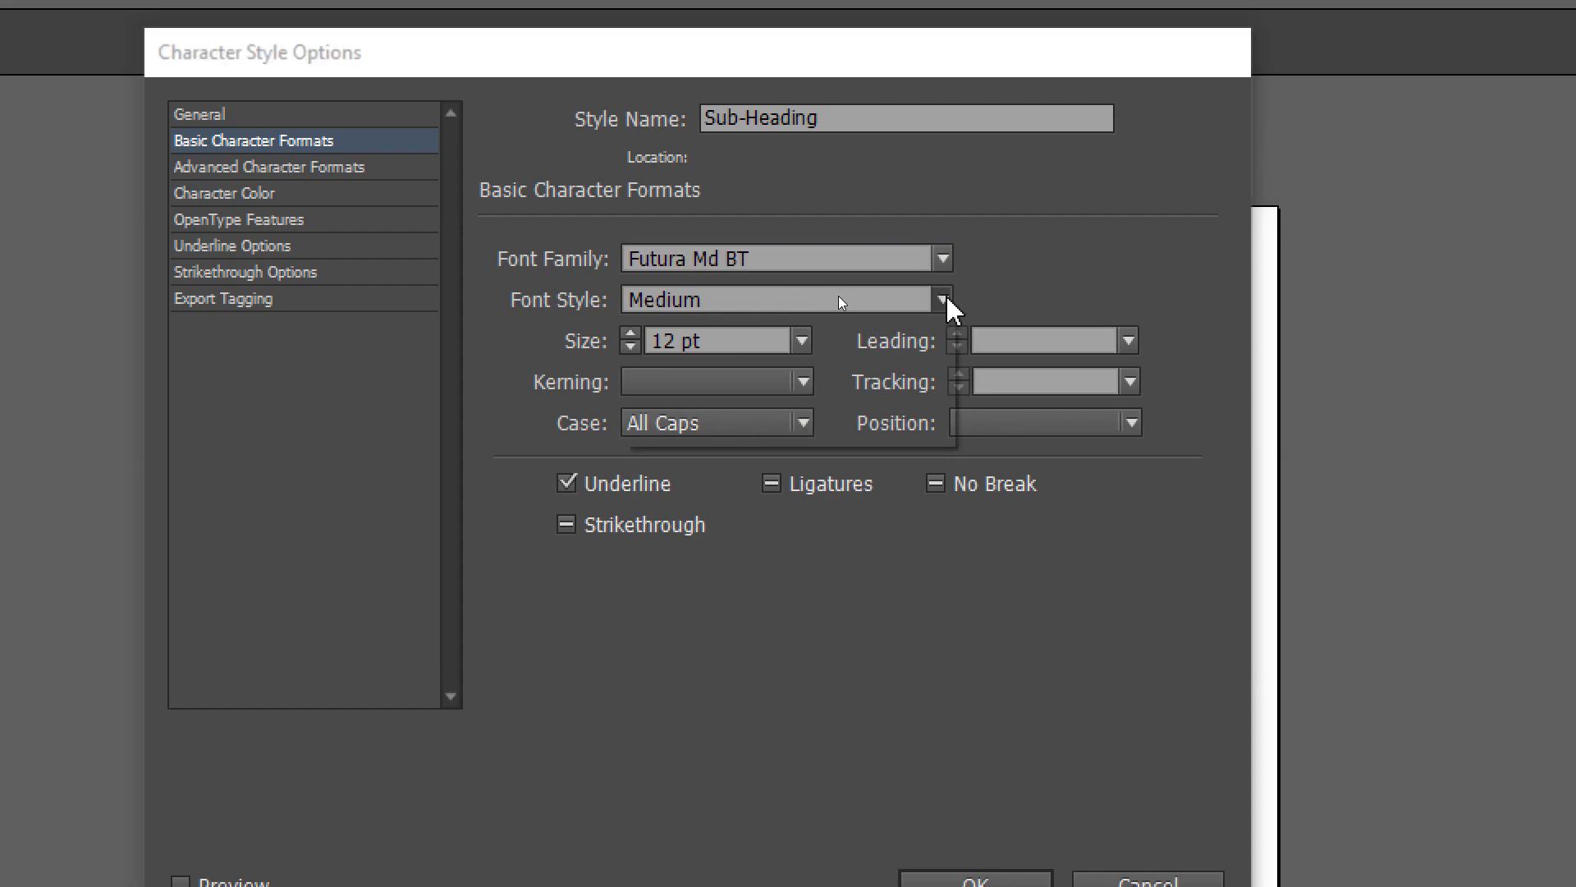
{"action": "left_click", "coordinate": [688, 400]}
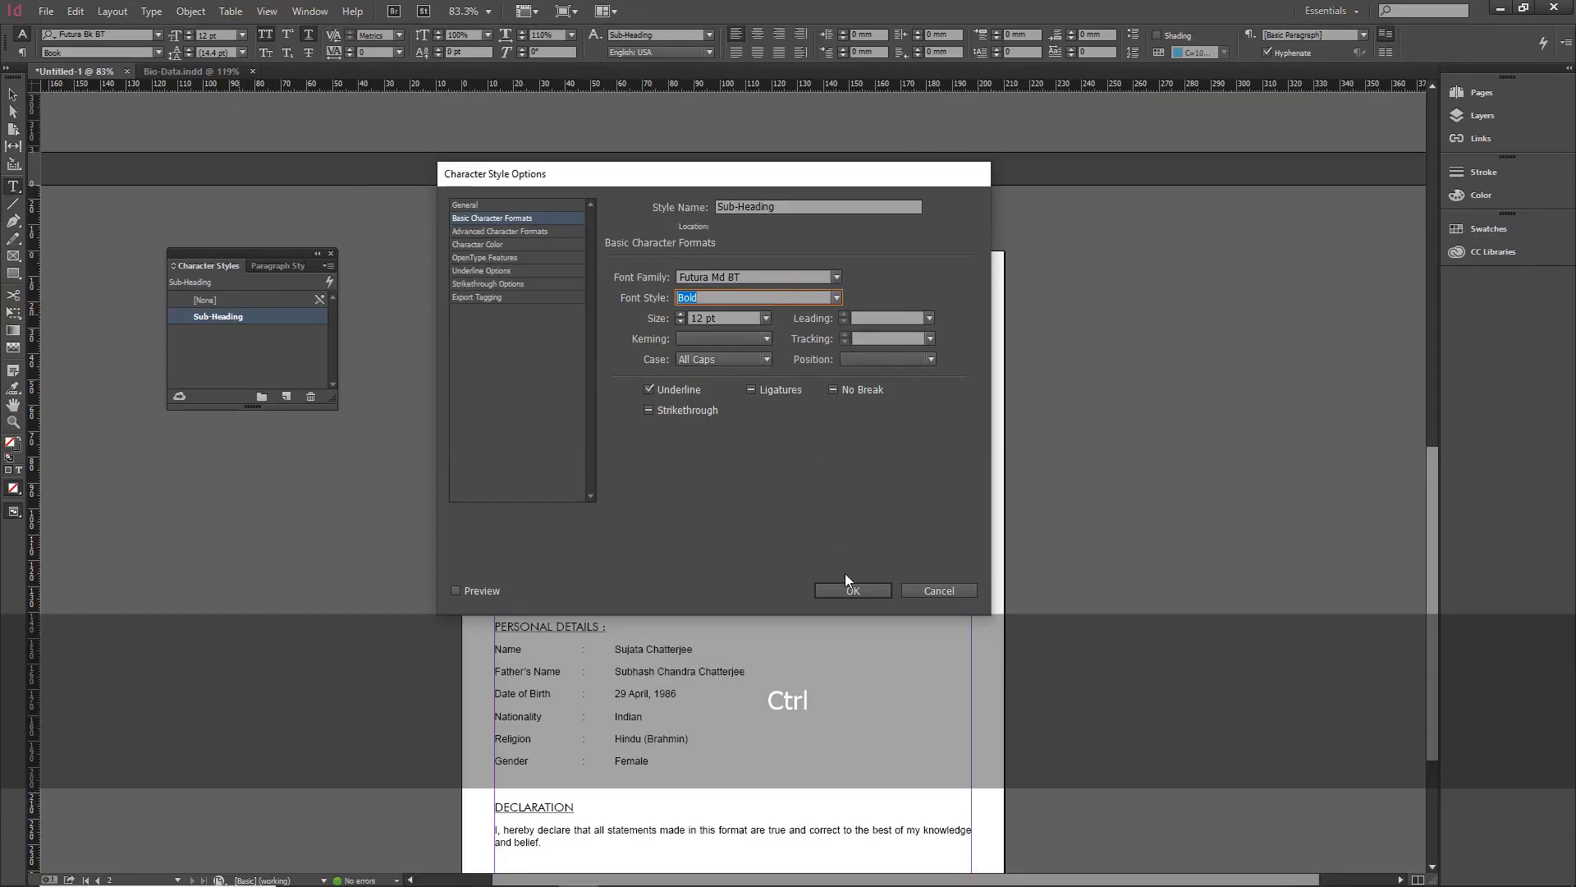
{"action": "left_click", "coordinate": [851, 589]}
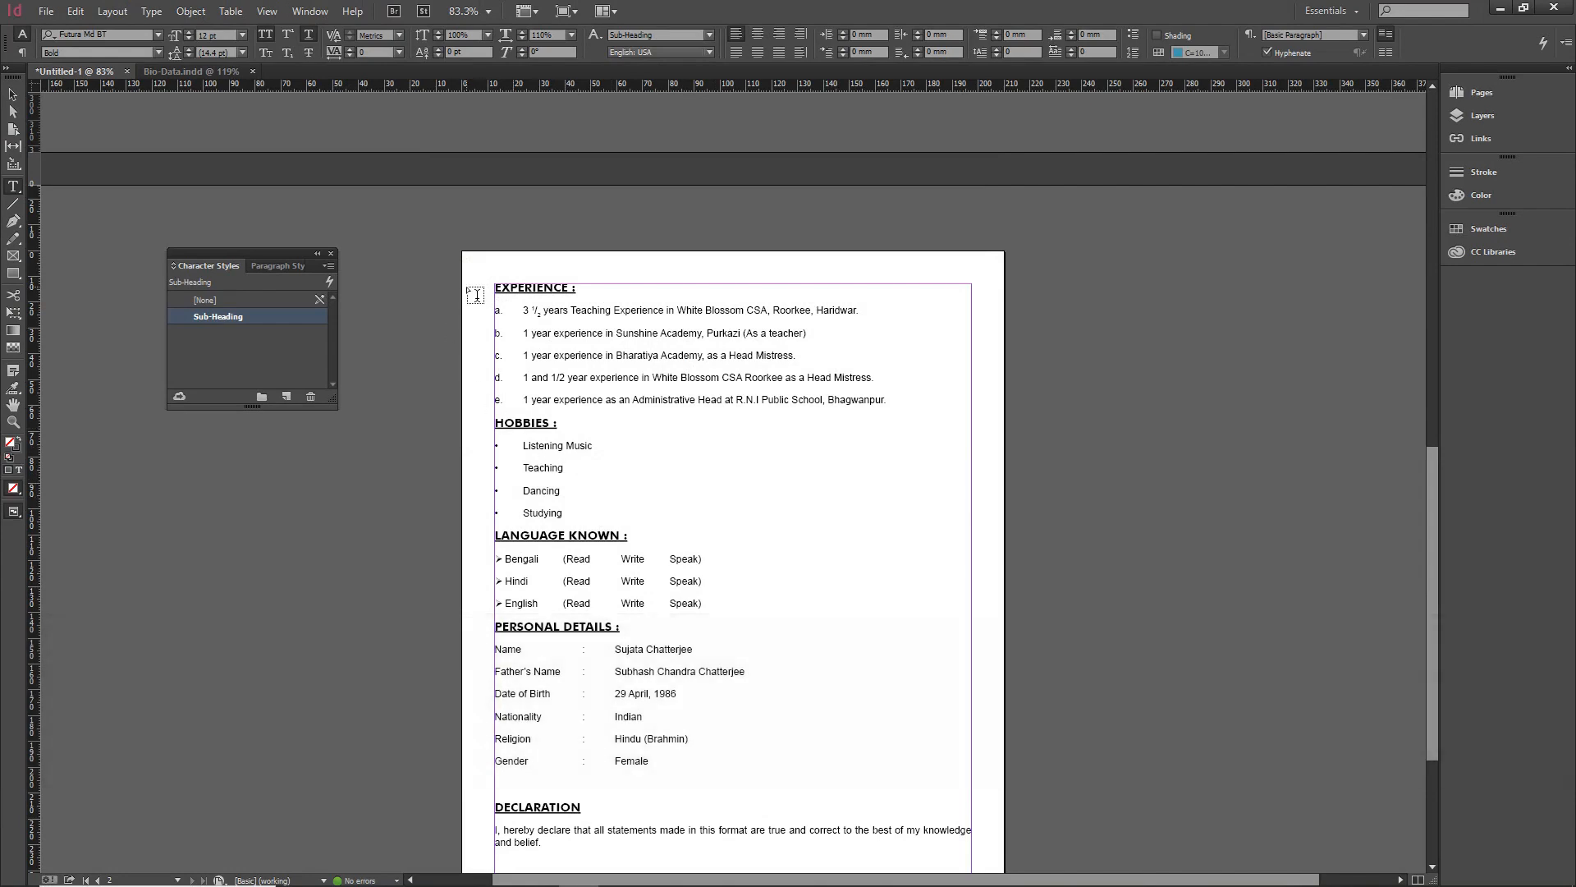
{"action": "key", "text": "ctrl+space"}
{"action": "left_click_drag", "start_coordinate": [467, 256], "coordinate": [692, 415]}
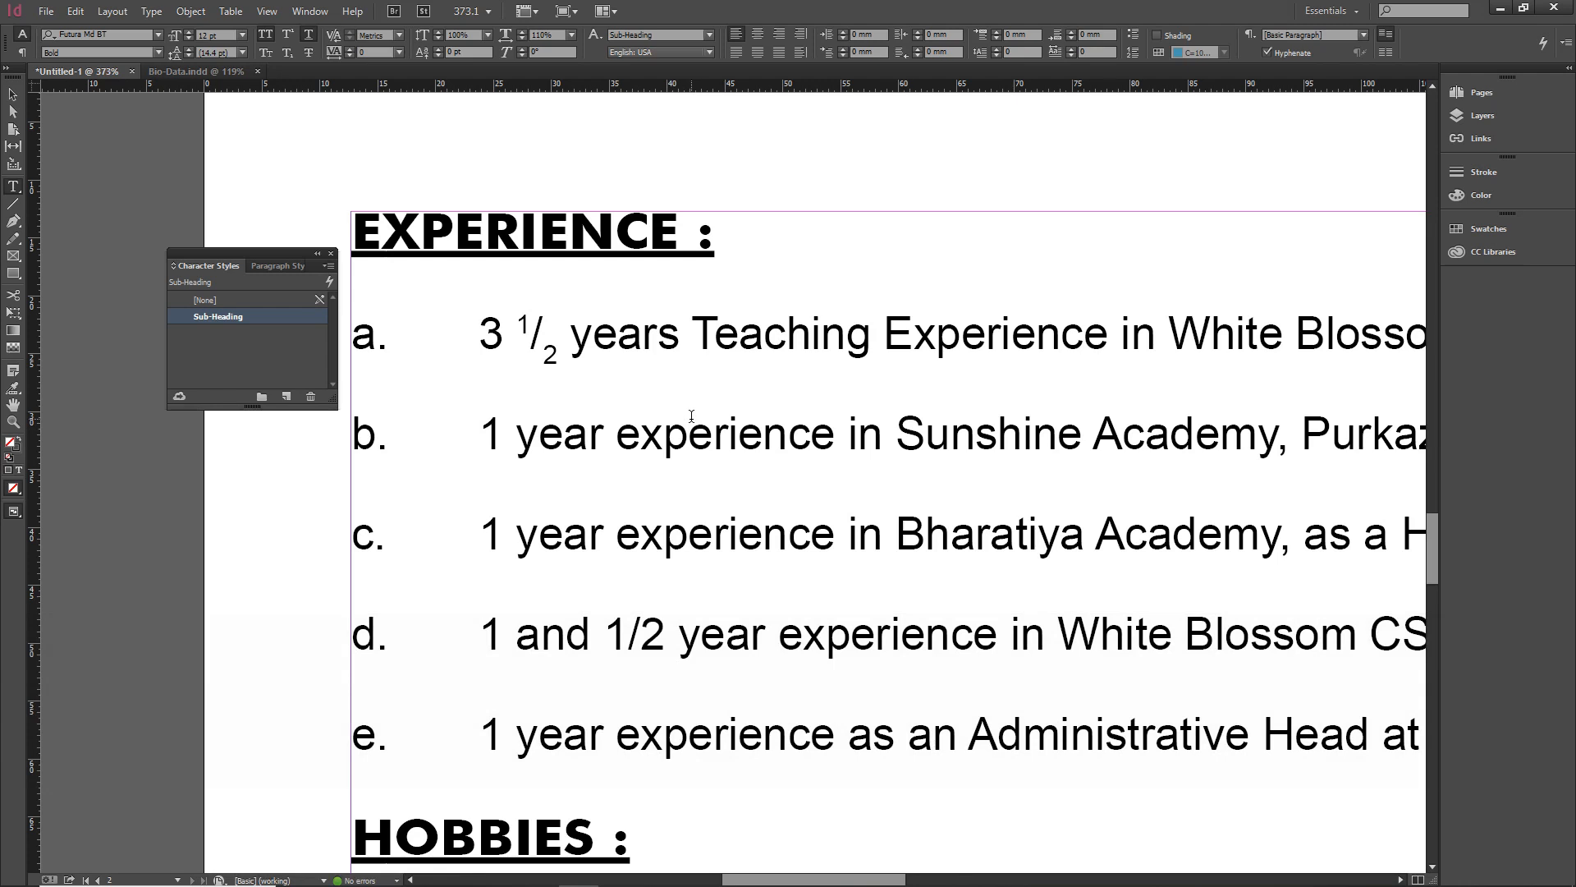
{"action": "key", "text": "ctrl+0"}
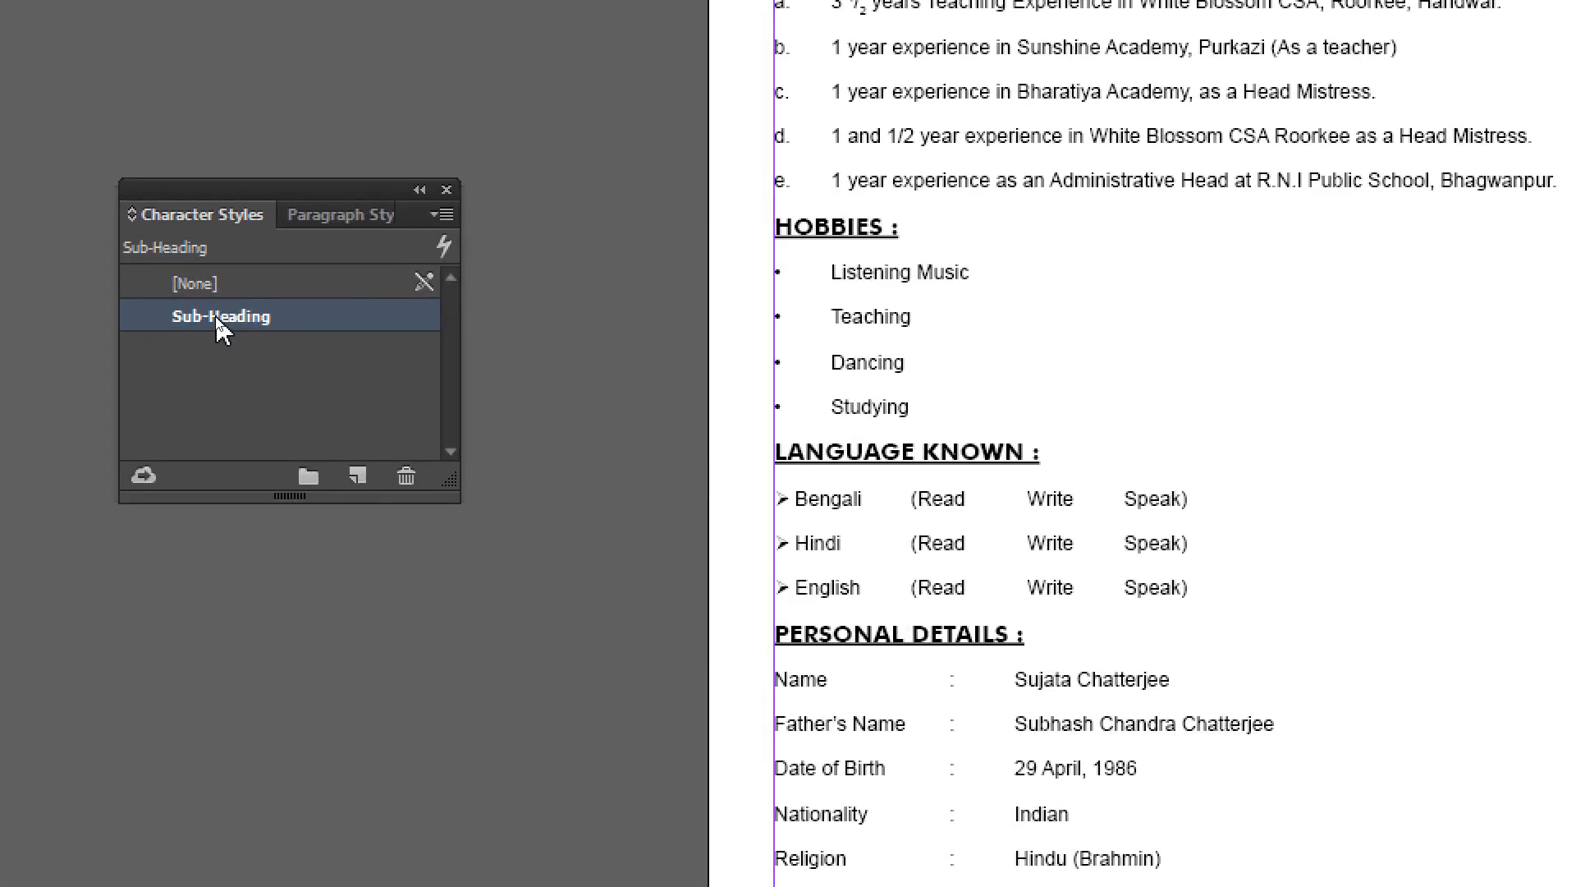
Step: Delete the Sub-Heading character style, replacing it with [None] and preserving the headings' formatting
{"action": "right_click", "coordinate": [215, 317]}
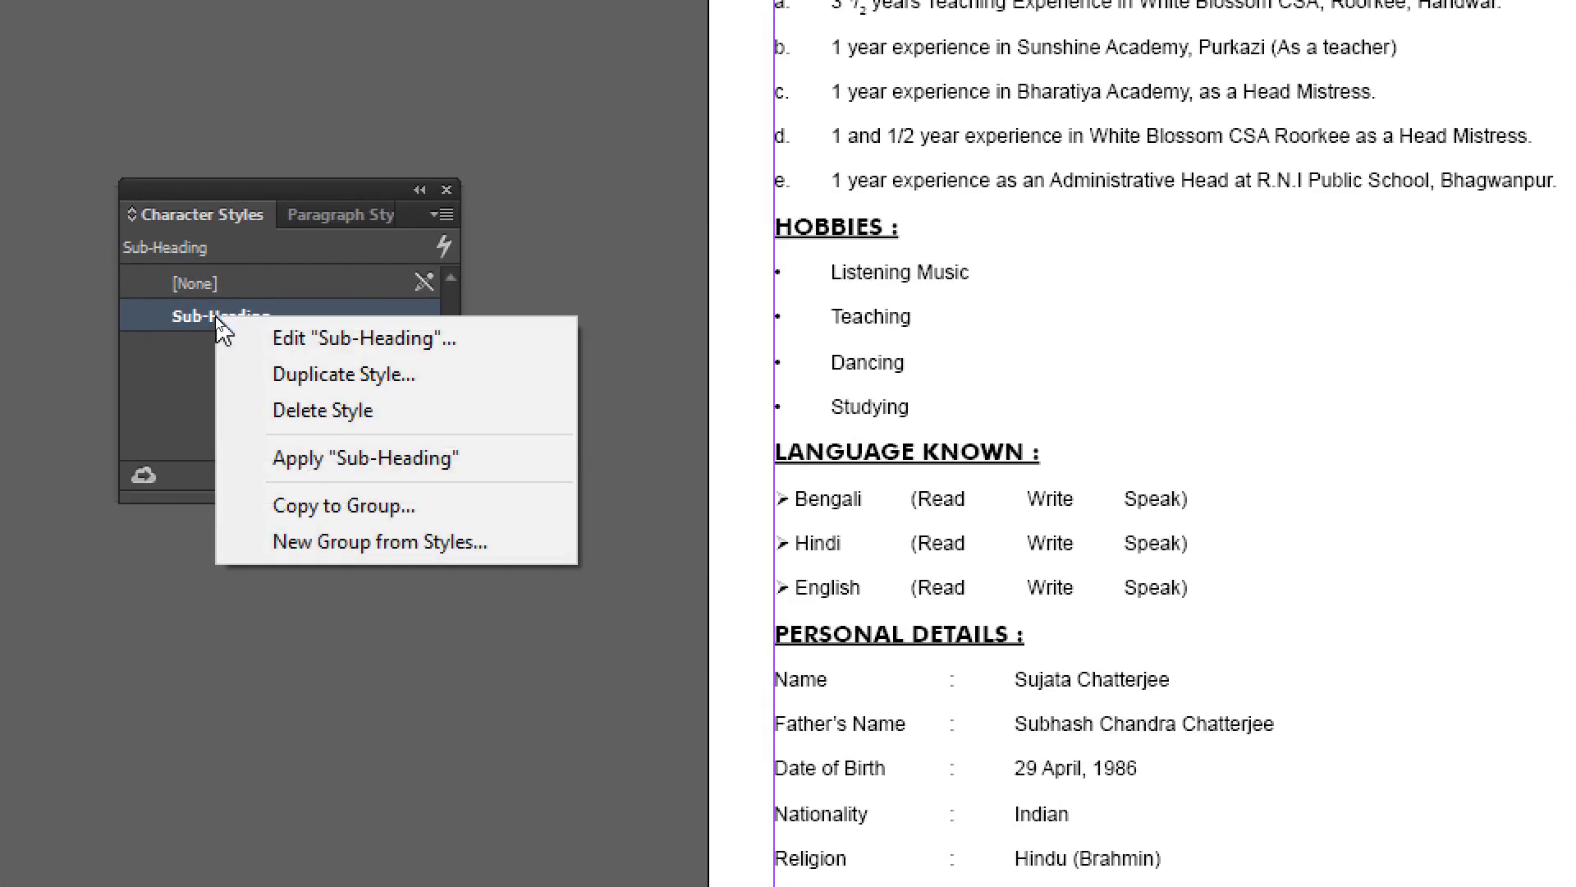
{"action": "left_click", "coordinate": [386, 422]}
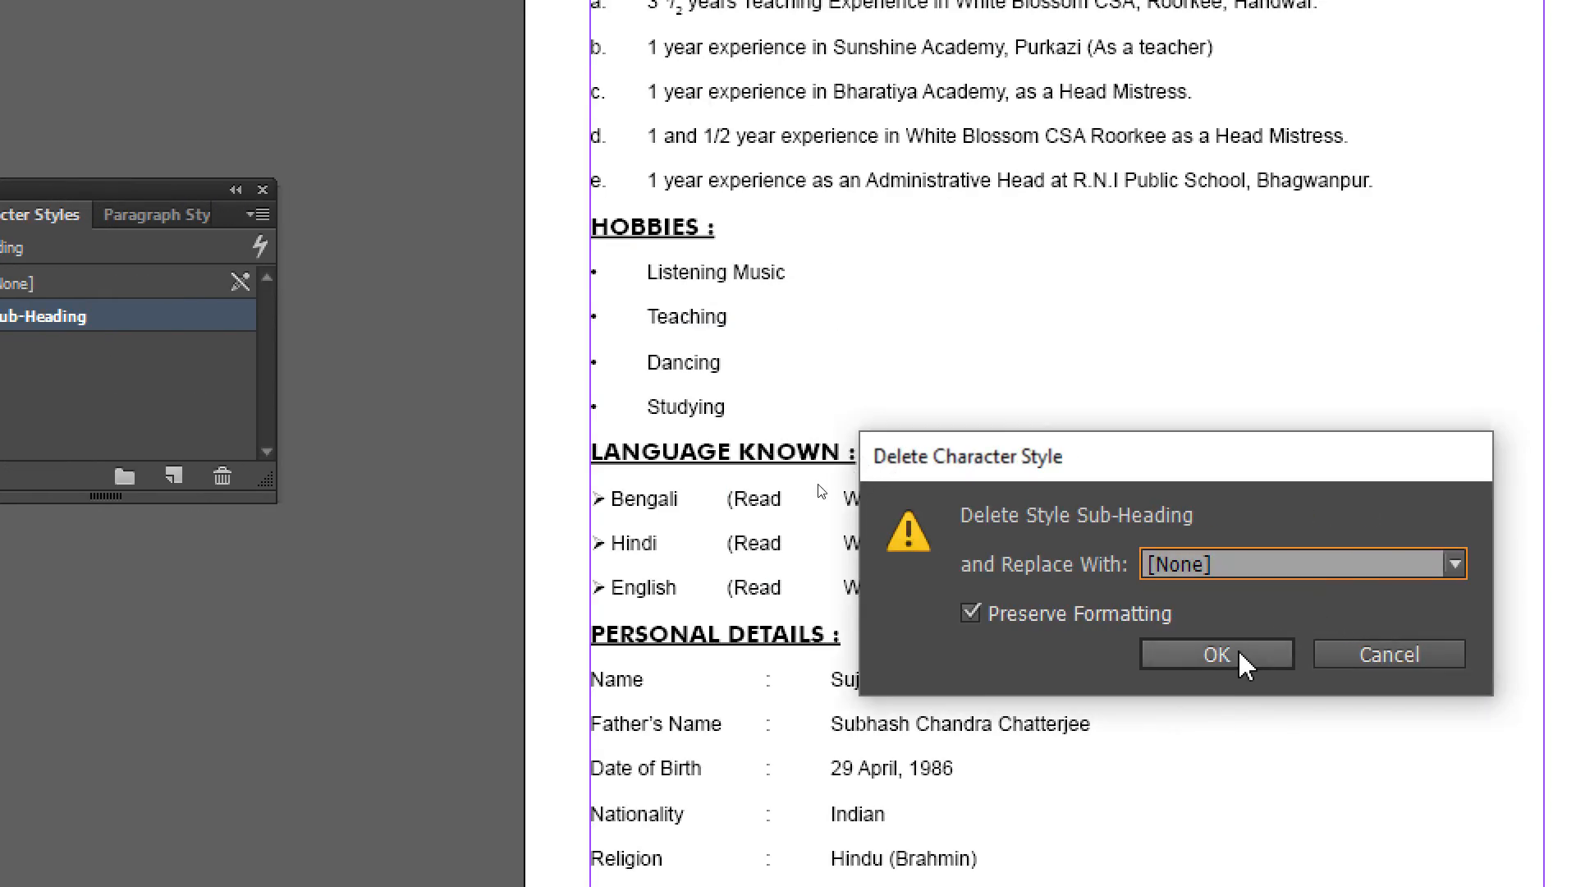
{"action": "left_click", "coordinate": [1401, 654]}
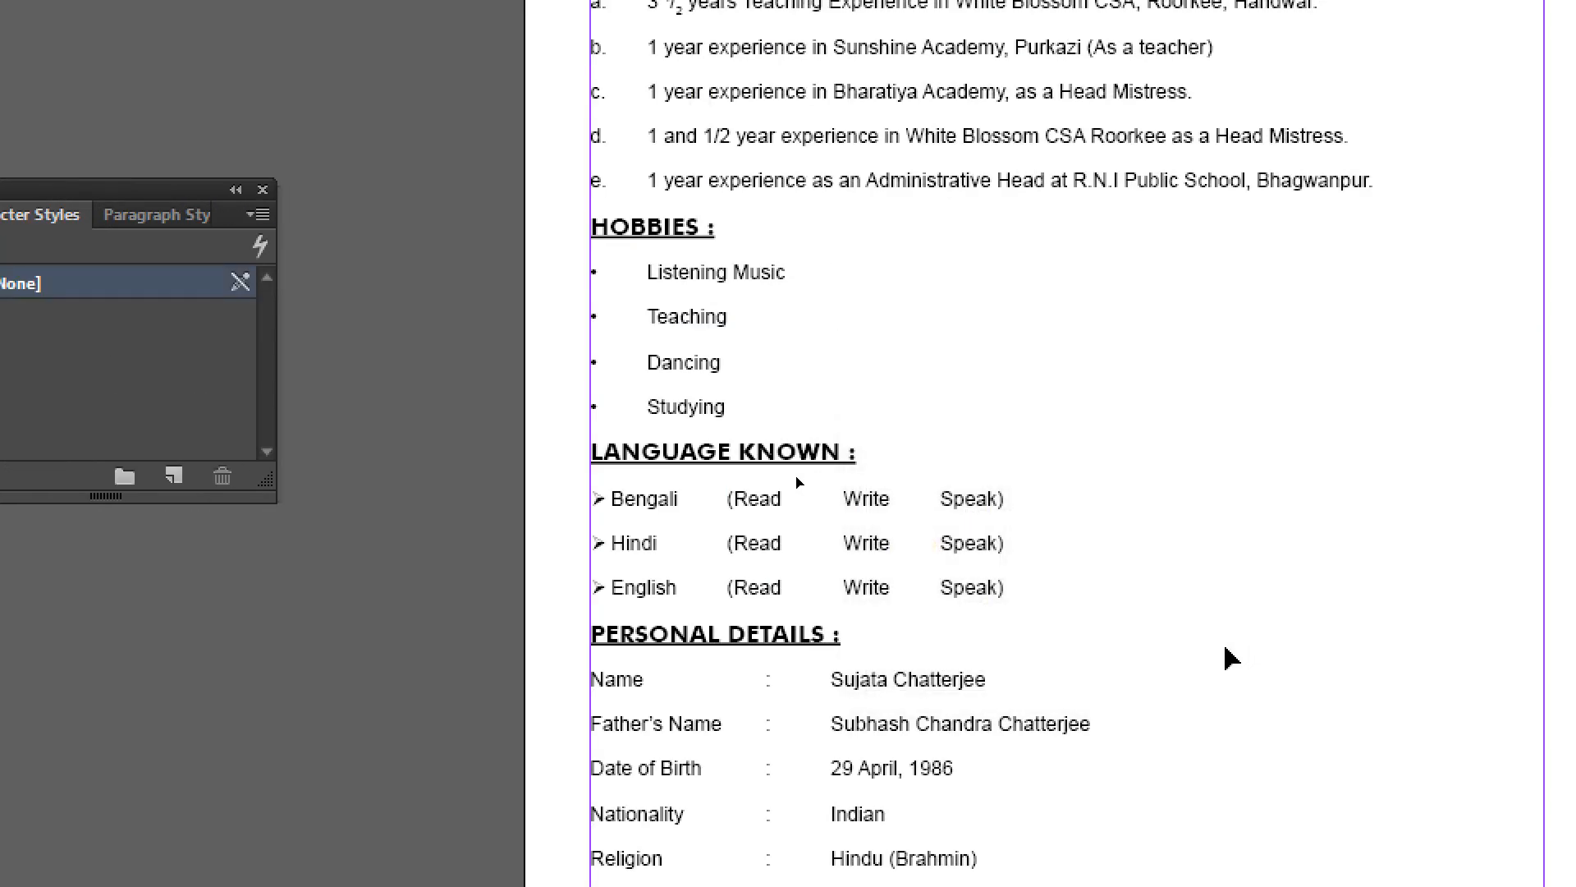